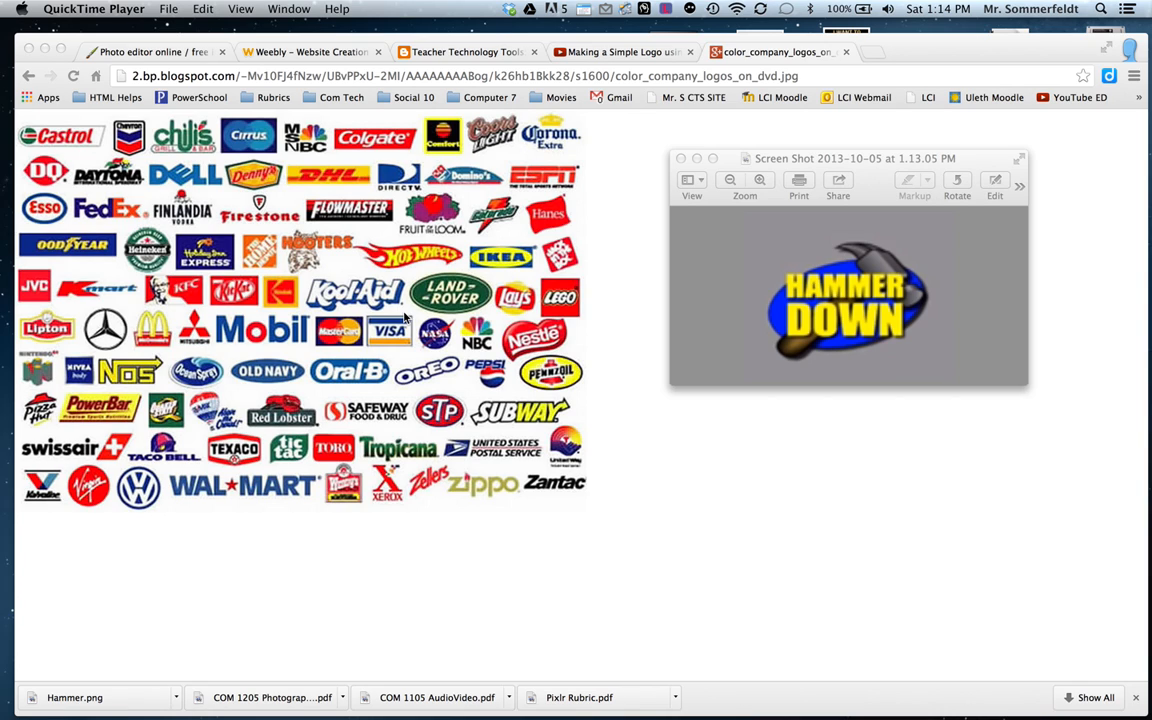
# Switch to the Weebly assignment page and try to download the hammer.png file
pyautogui.click(213, 76)
pyautogui.click(310, 54)
pyautogui.click(310, 54)
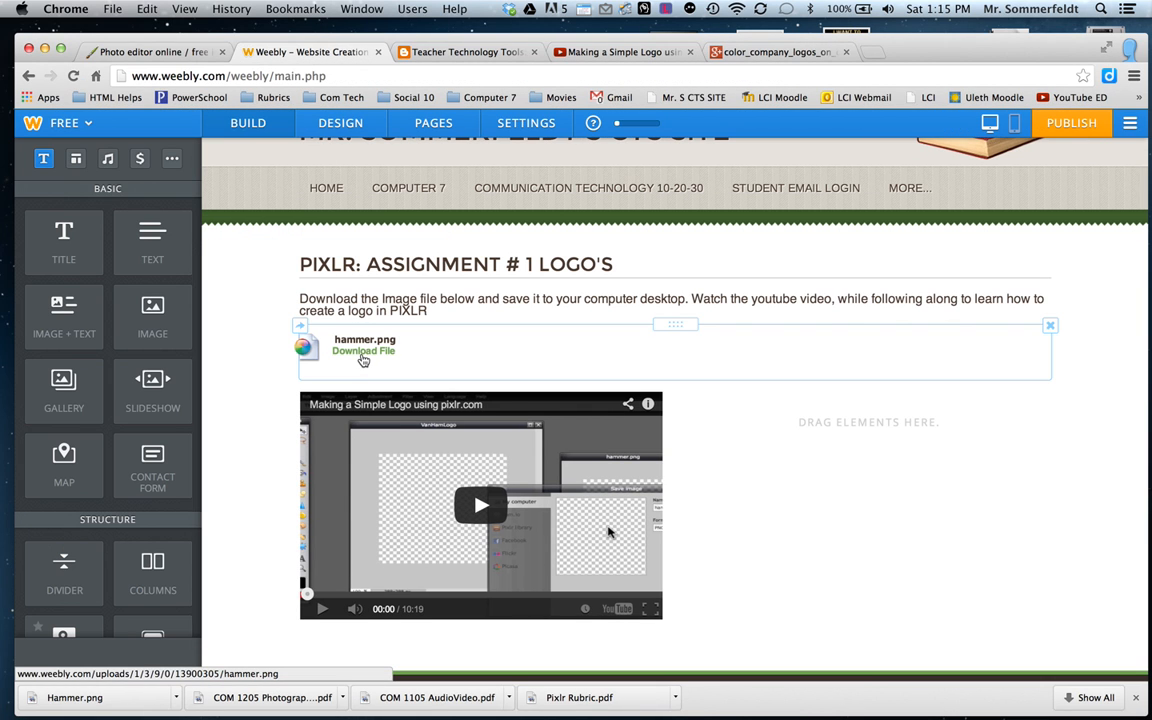
pyautogui.click(363, 360)
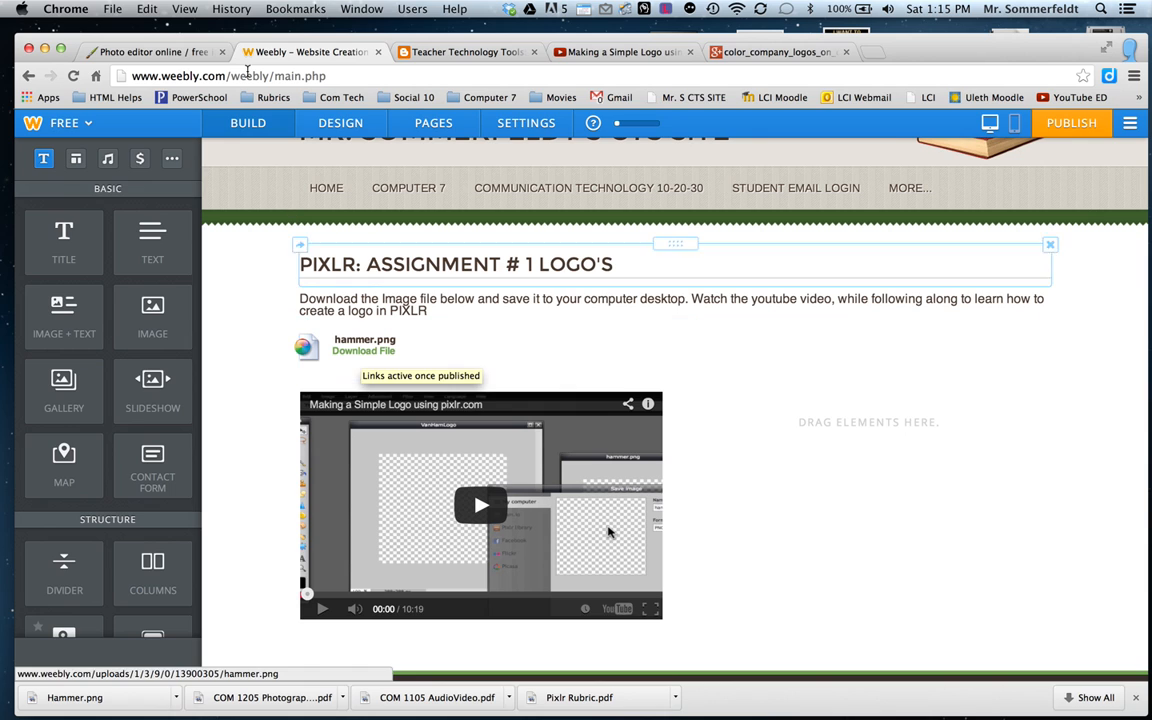
# Switch to the Pixlr editor page and reload it from the address pixlr.com/editor
pyautogui.click(170, 54)
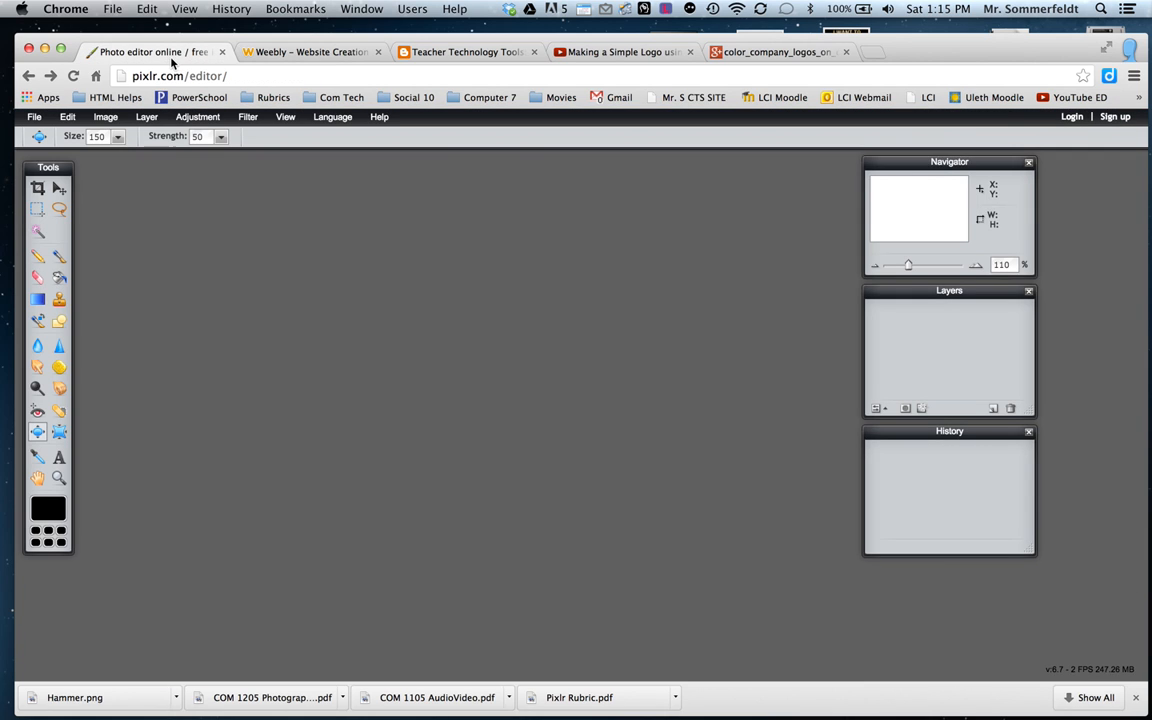
pyautogui.moveTo(221, 77); pyautogui.dragTo(113, 78)
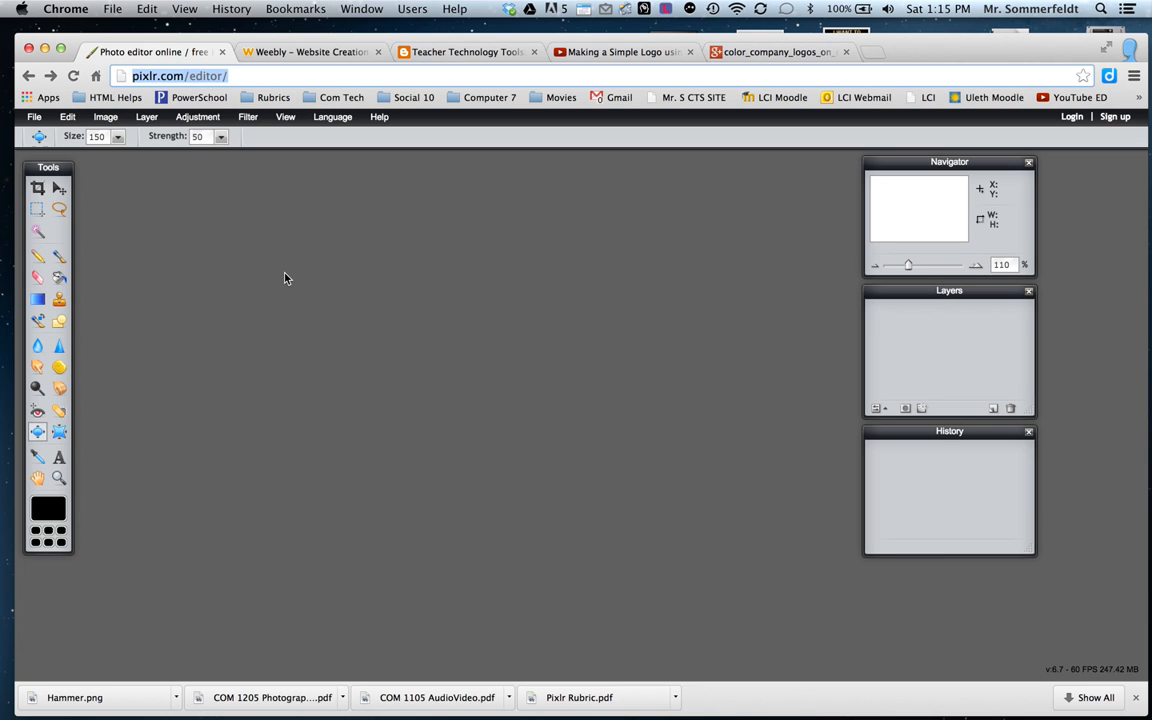
pyautogui.write('pix')
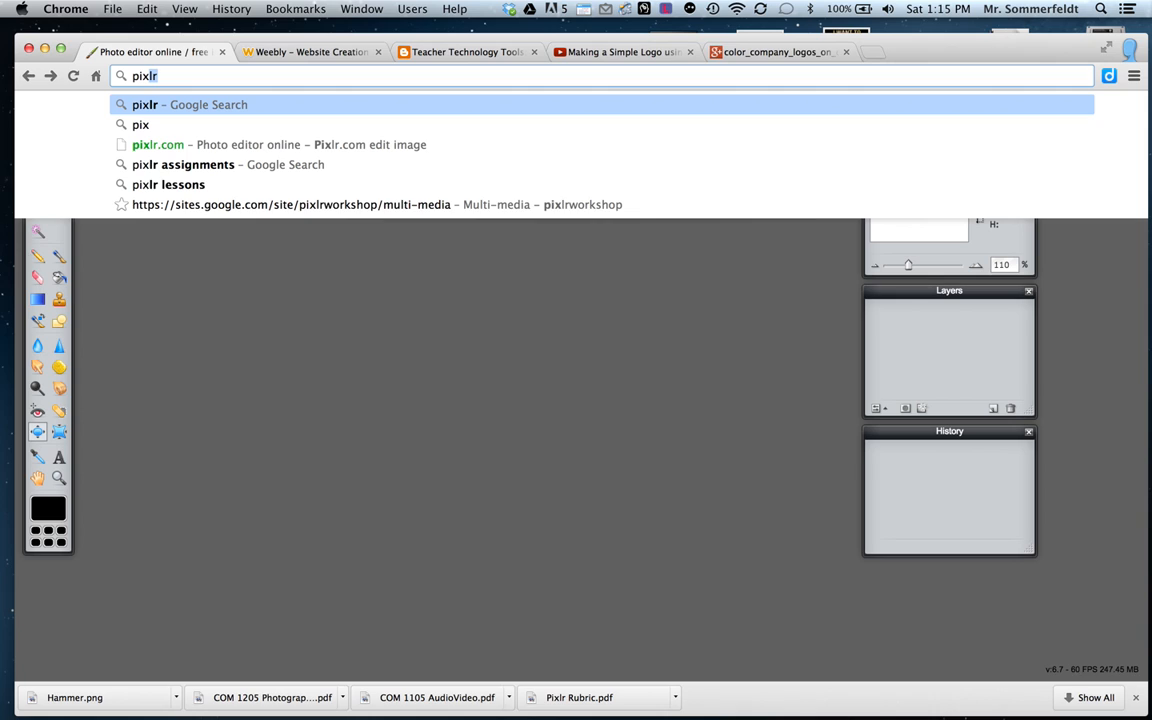
pyautogui.write('l')
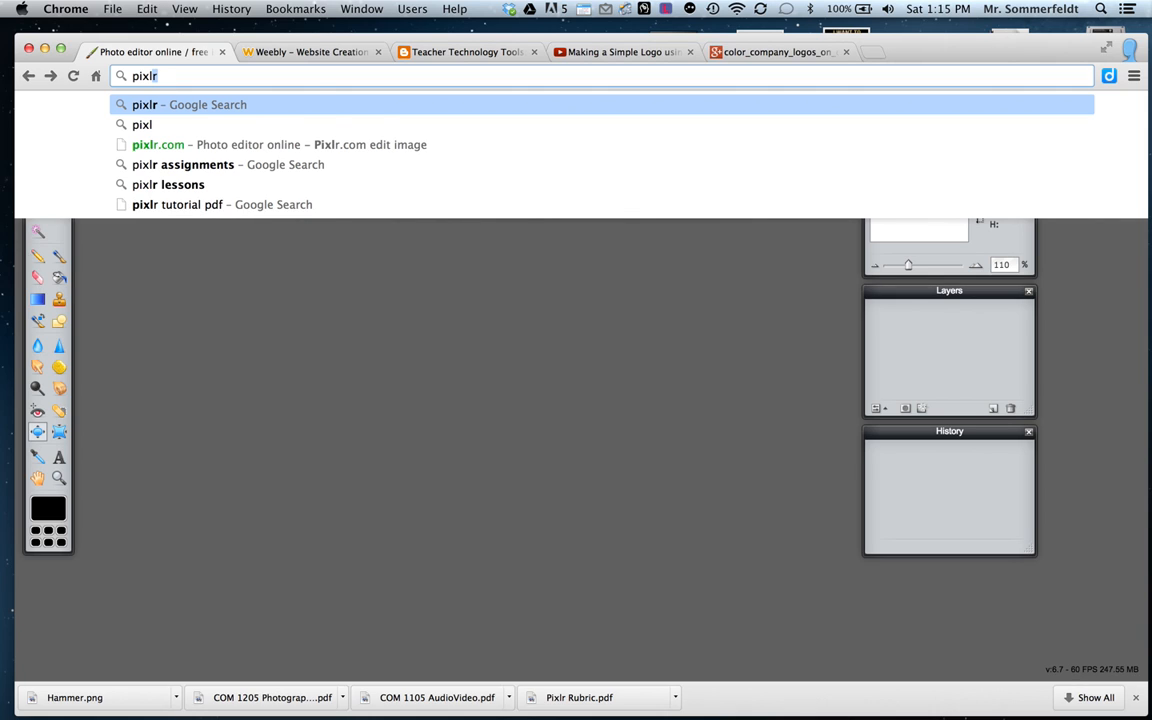
pyautogui.write('r.com')
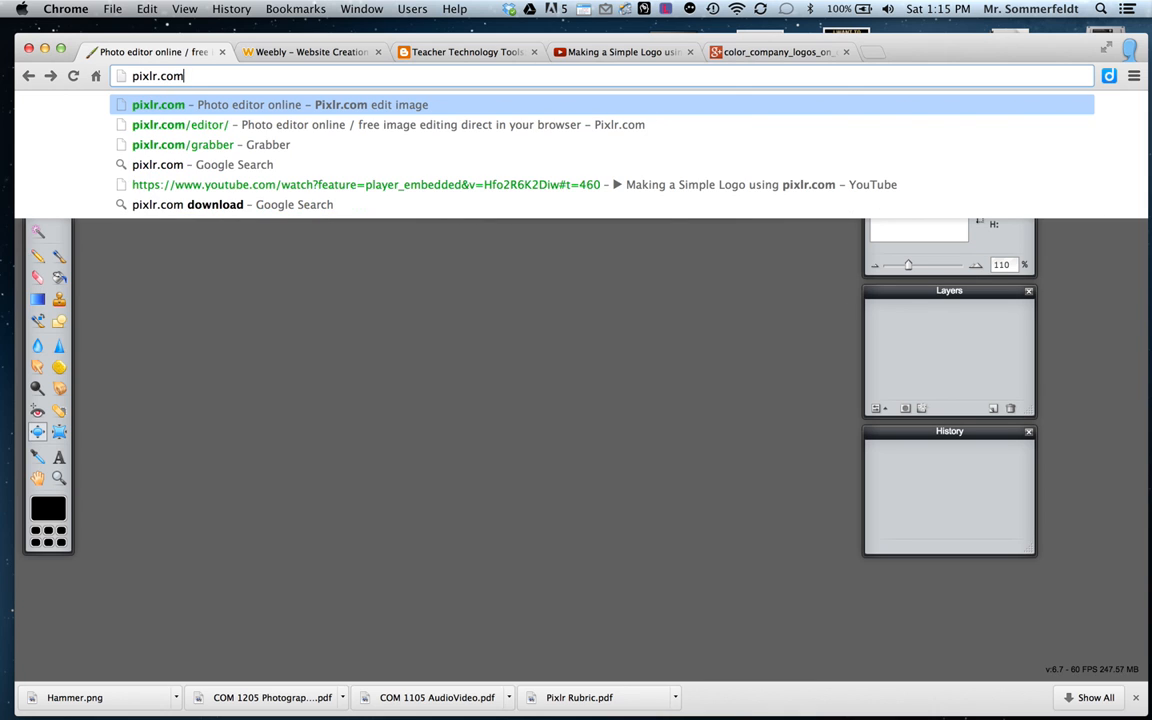
pyautogui.write('/editor')
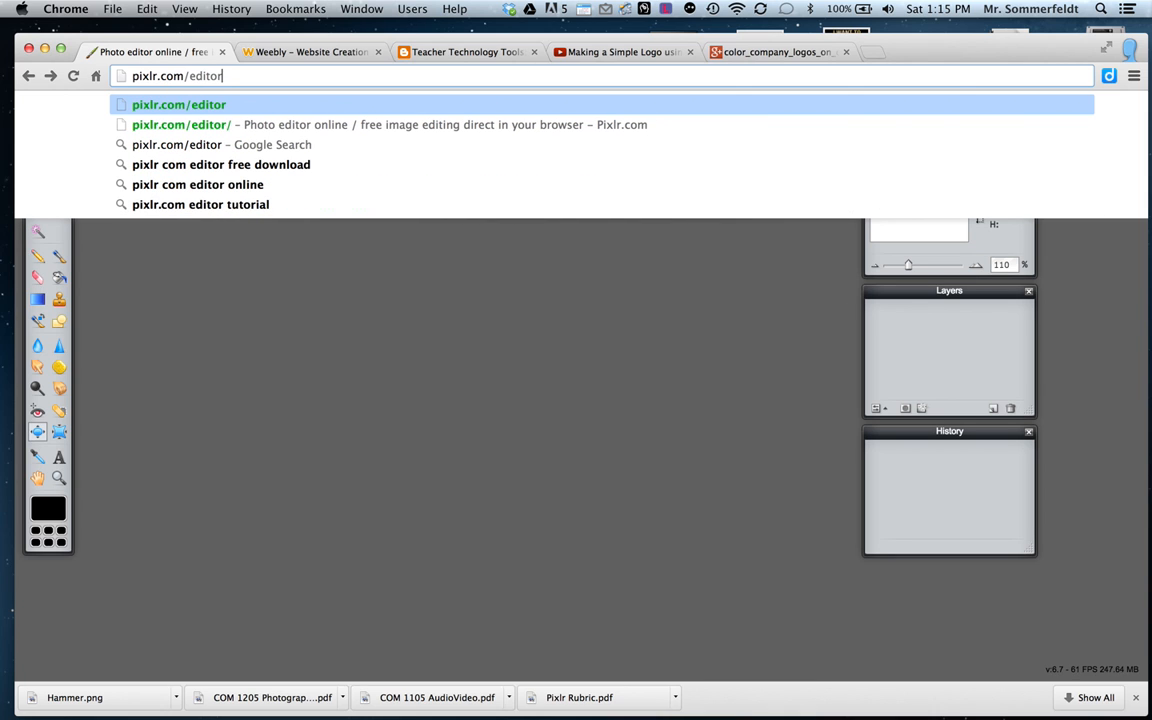
pyautogui.press('Return')
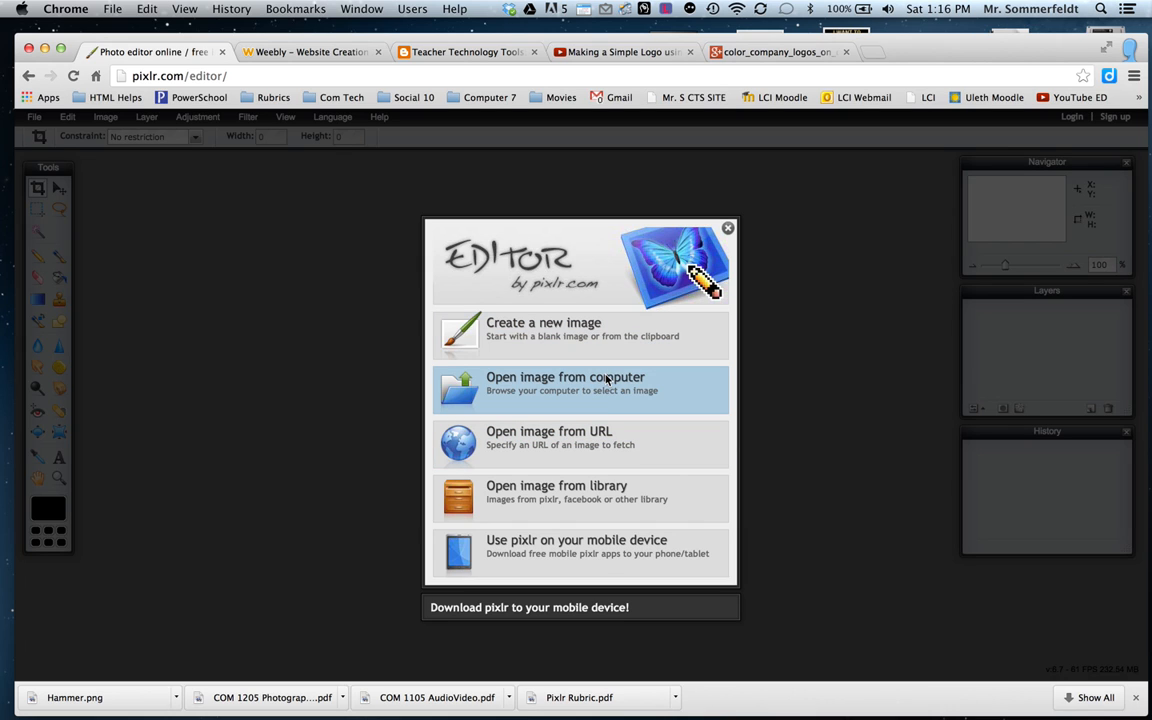
# Create a transparent 280 x 280 image named with the author's surname followed by "Logo", and enlarge its image window
pyautogui.click(573, 333)
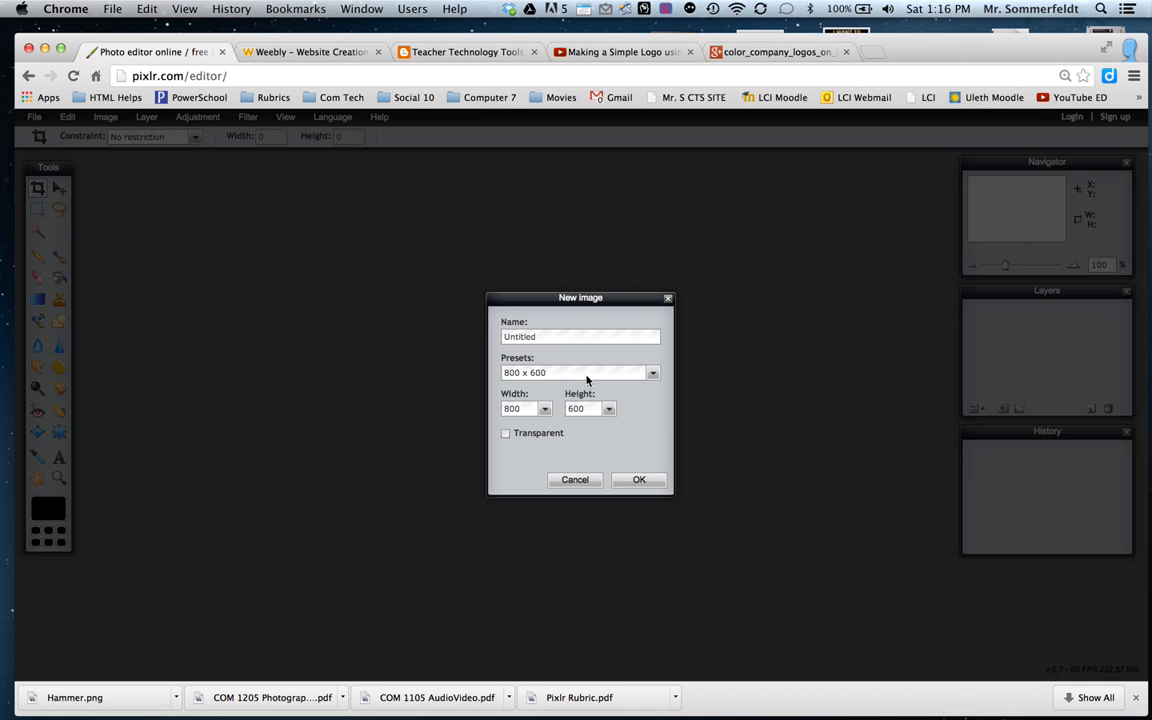
pyautogui.press('super+equal')
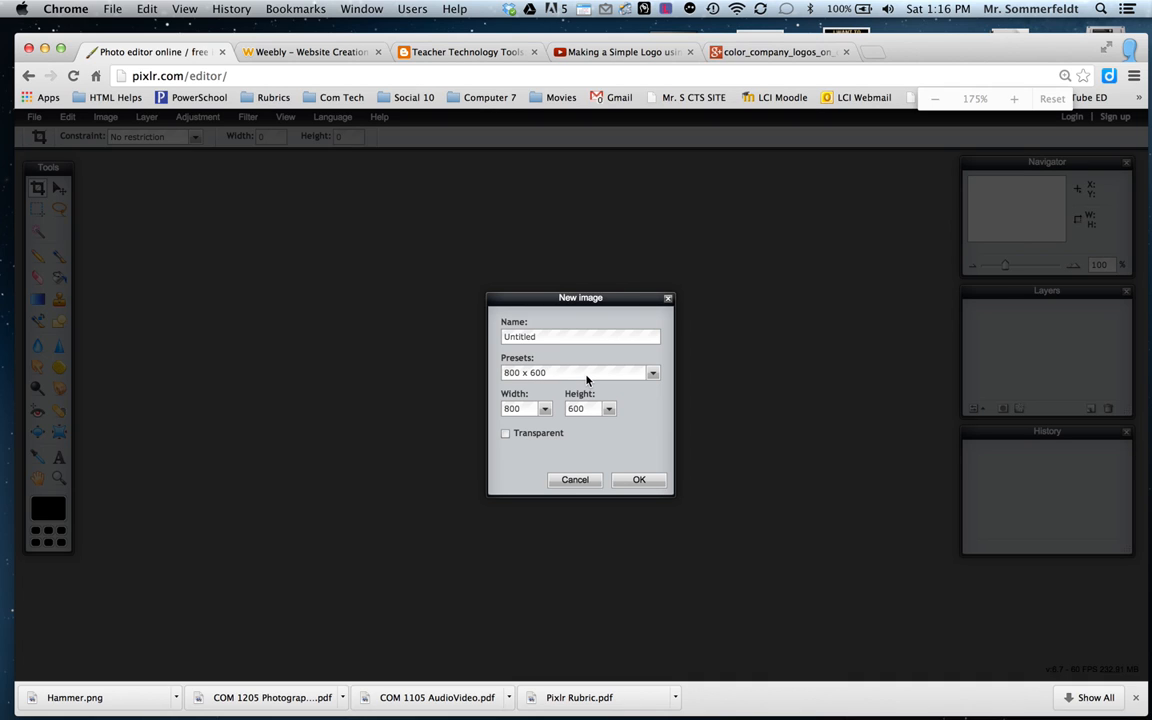
pyautogui.doubleClick(527, 408)
pyautogui.write('280')
pyautogui.press('Tab')
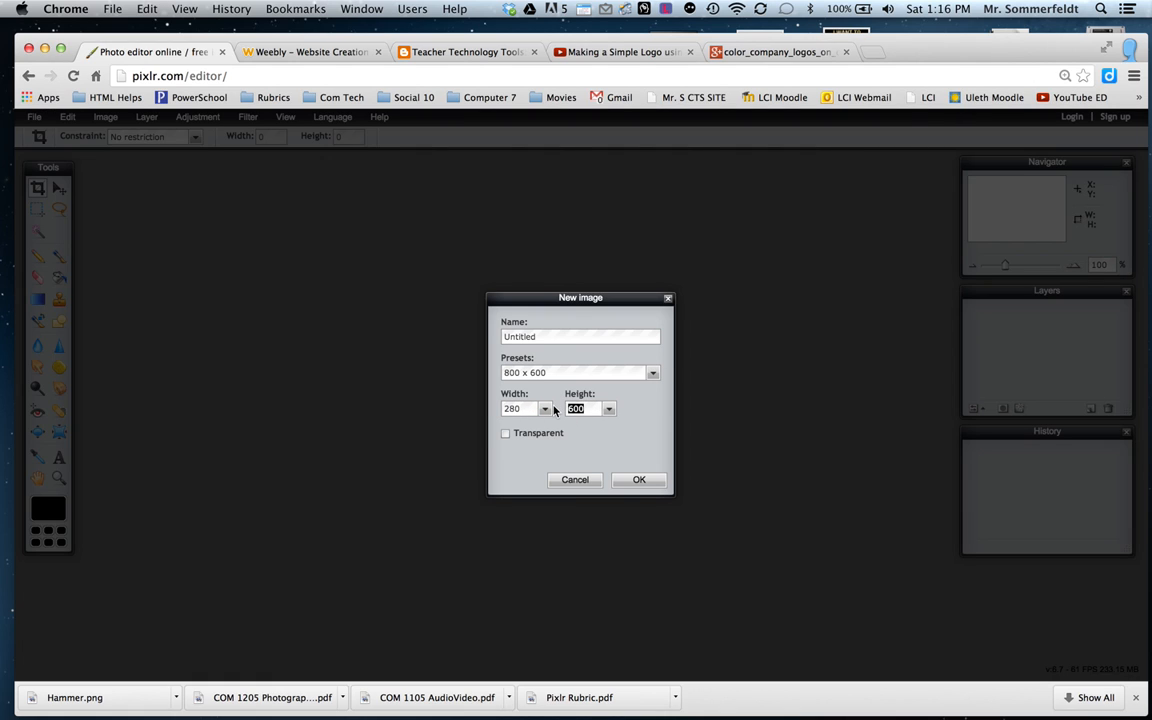
pyautogui.write('280')
pyautogui.moveTo(545, 336); pyautogui.dragTo(482, 340)
pyautogui.write('Sommerfeldt Logo')
pyautogui.click(638, 480)
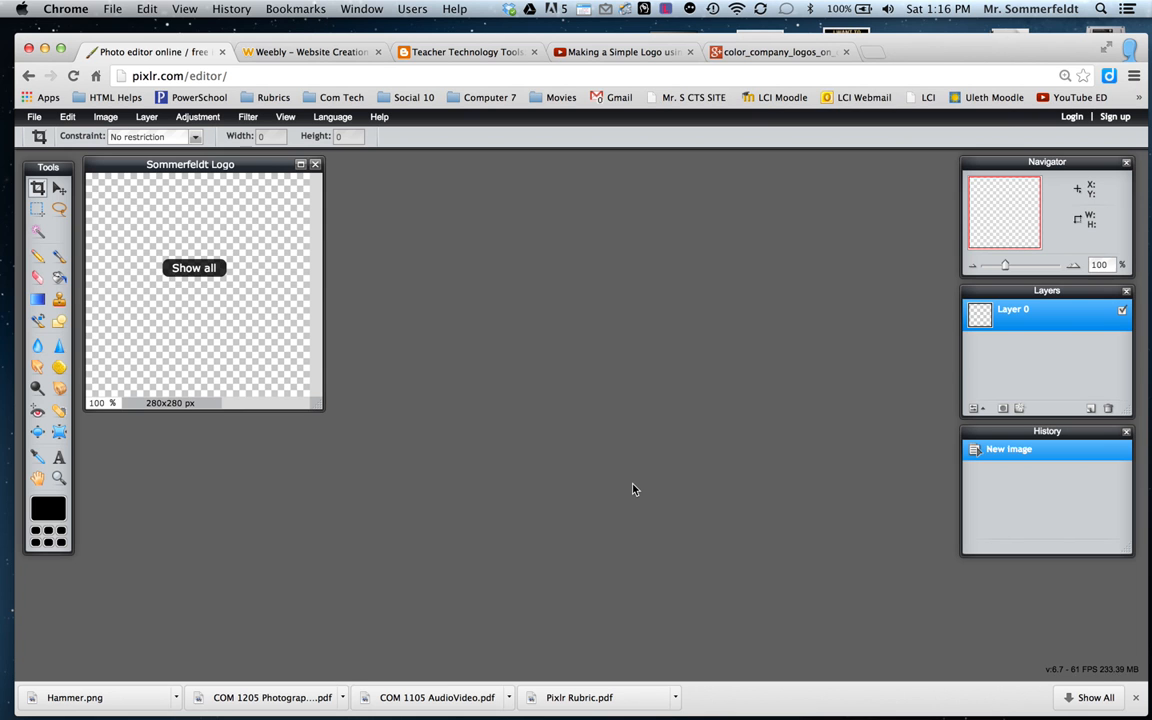
pyautogui.moveTo(320, 407); pyautogui.dragTo(424, 476)
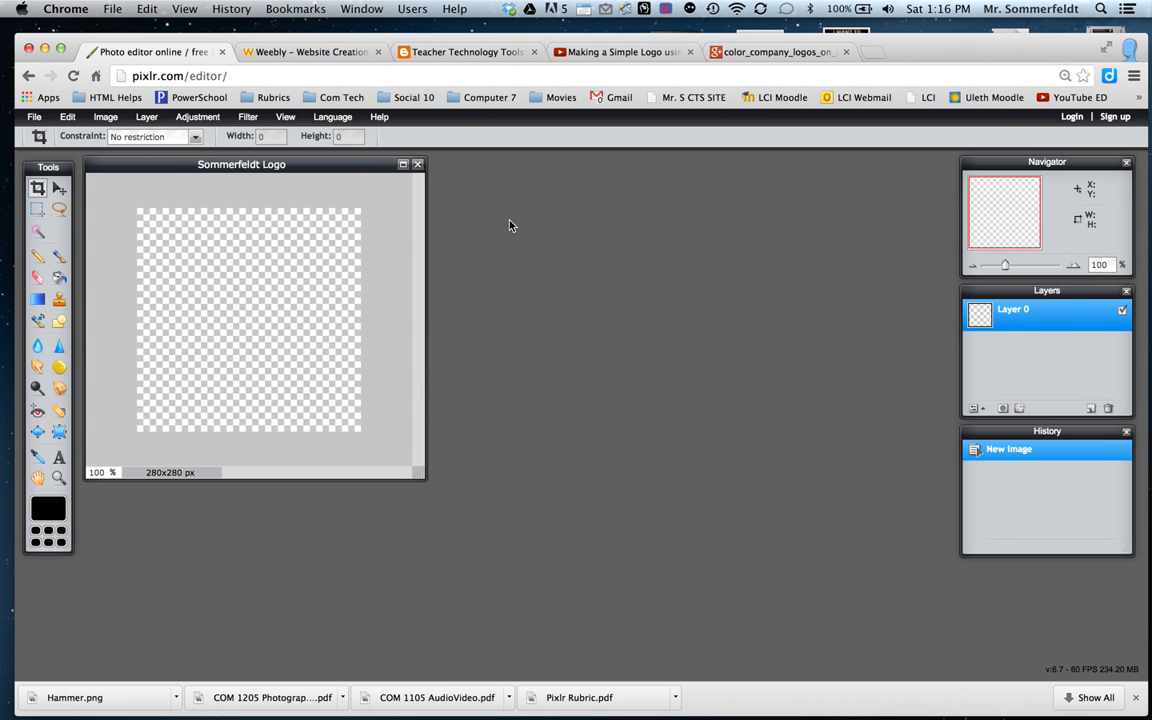
pyautogui.click(36, 117)
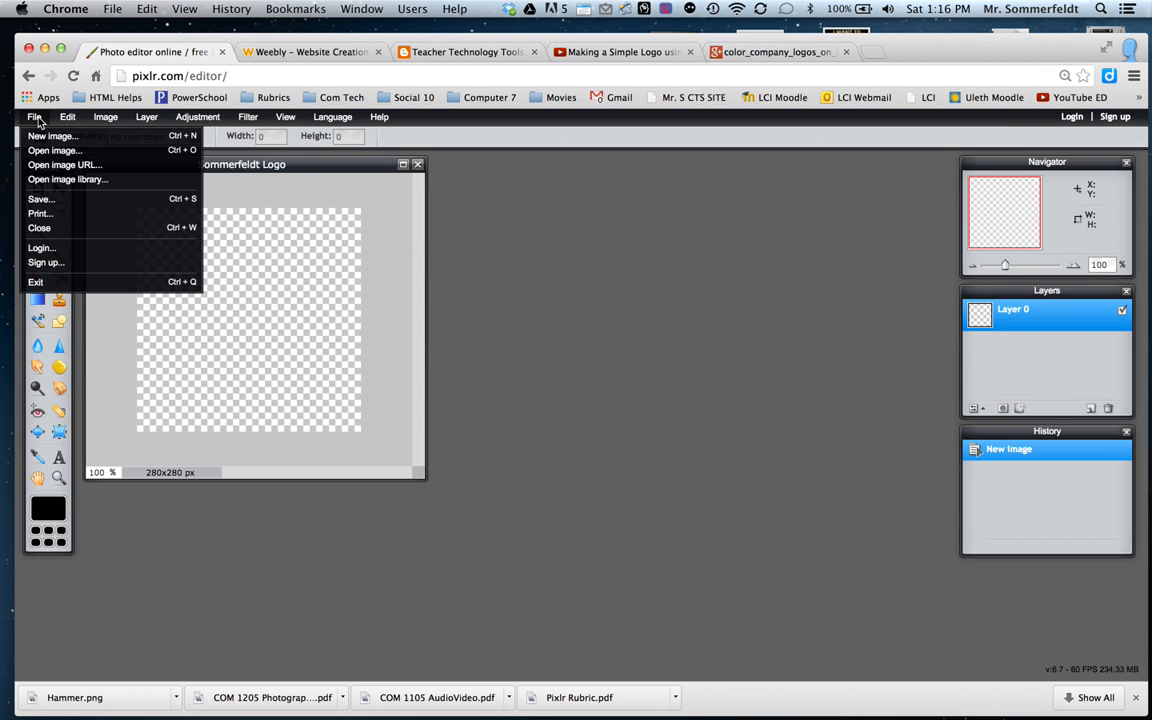
pyautogui.click(42, 137)
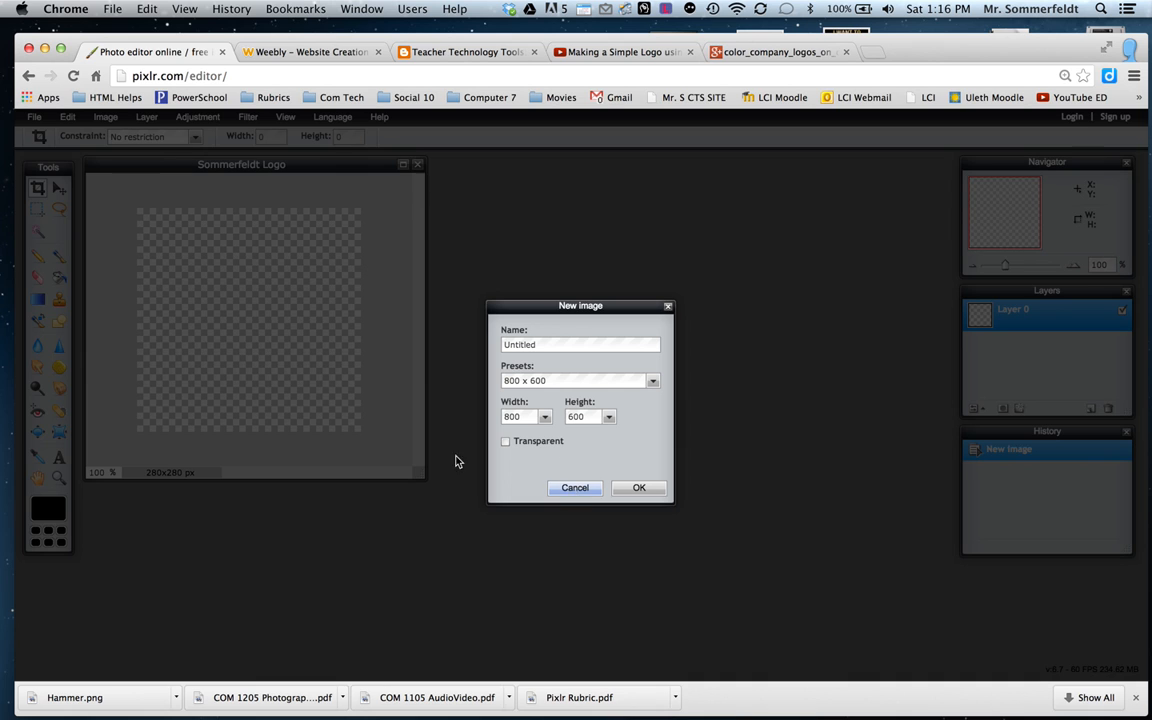
pyautogui.click(574, 487)
# Open Hammer.png from the Pixlr Graphics folder and place its window beside the blank logo image
pyautogui.click(34, 117)
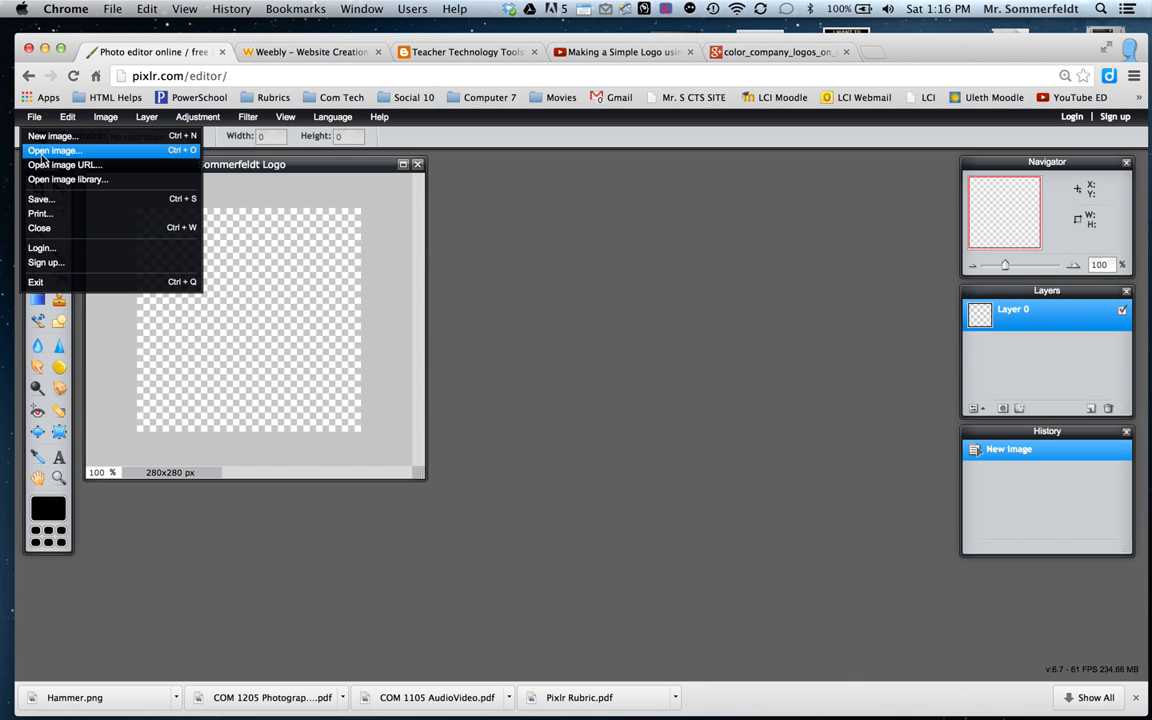
pyautogui.click(50, 150)
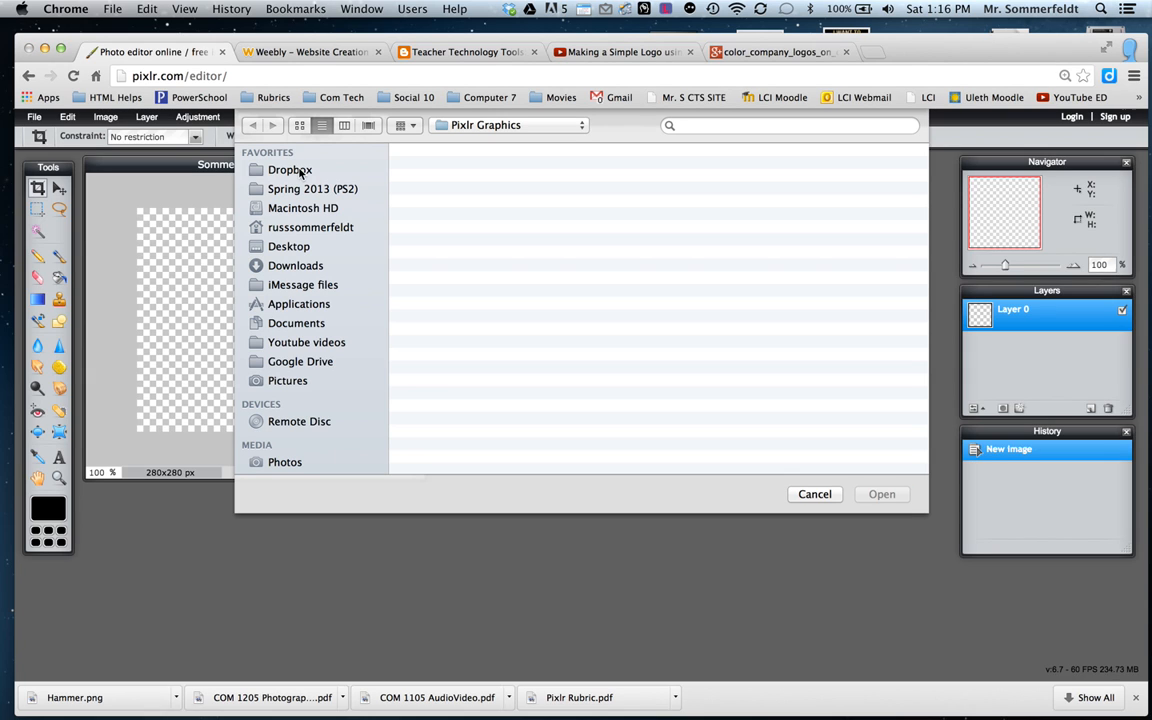
pyautogui.click(300, 172)
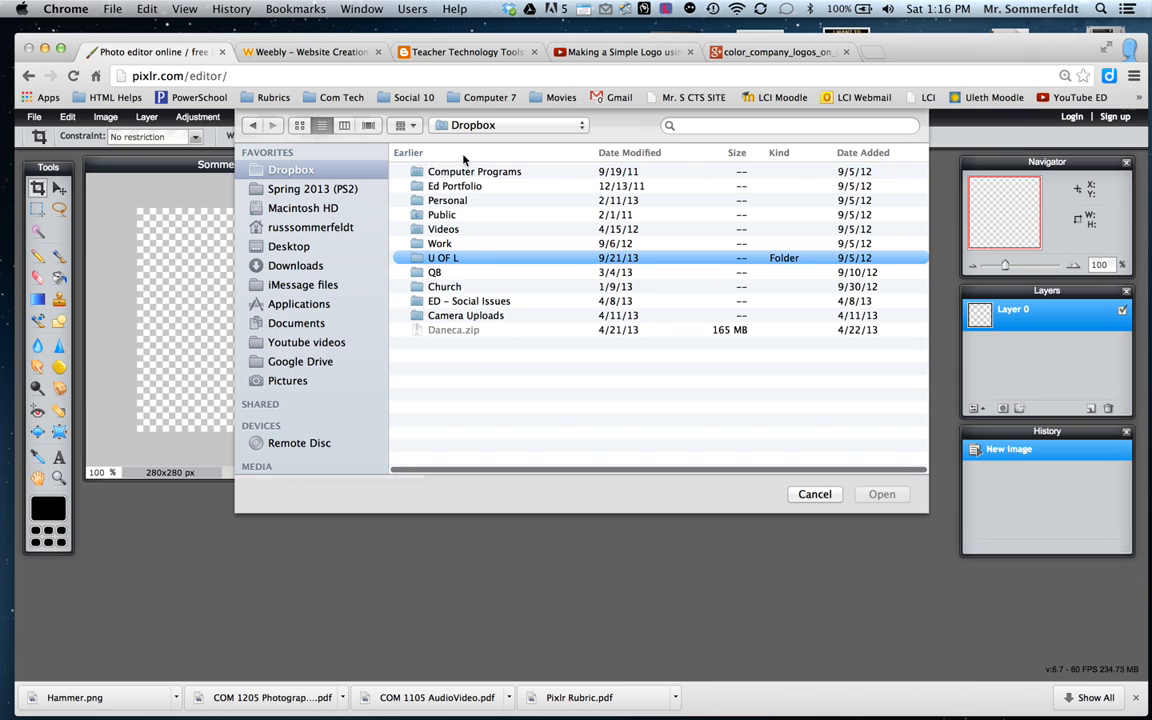
pyautogui.click(256, 124)
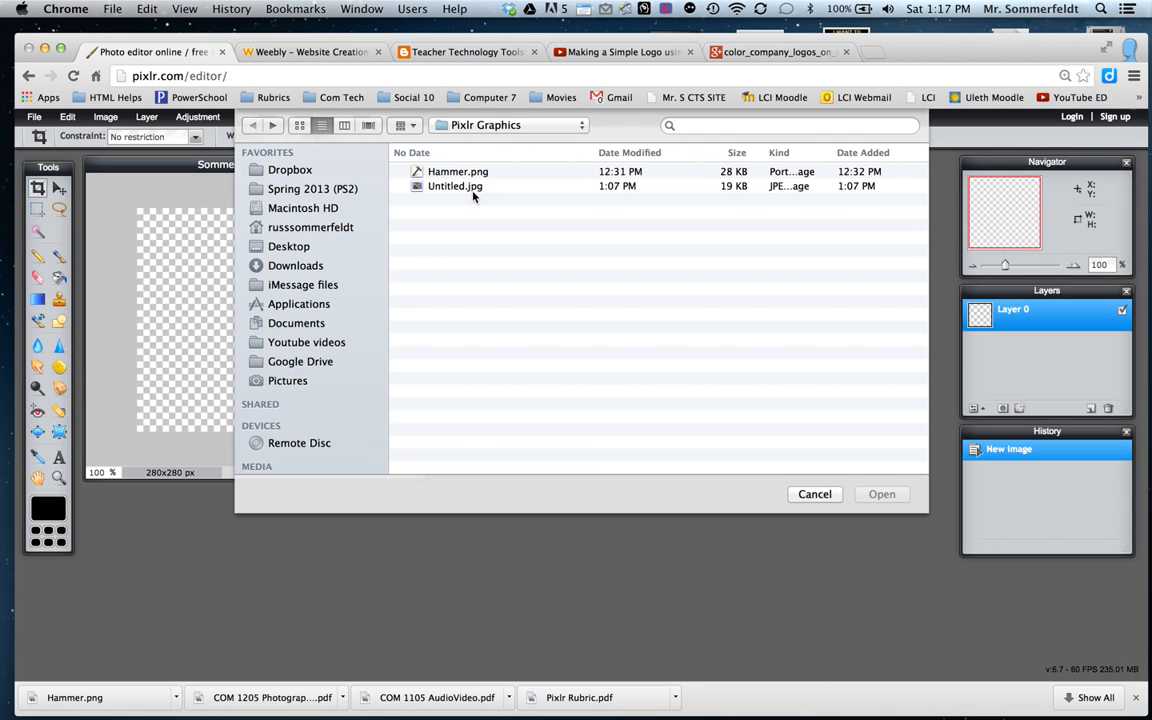
pyautogui.click(458, 174)
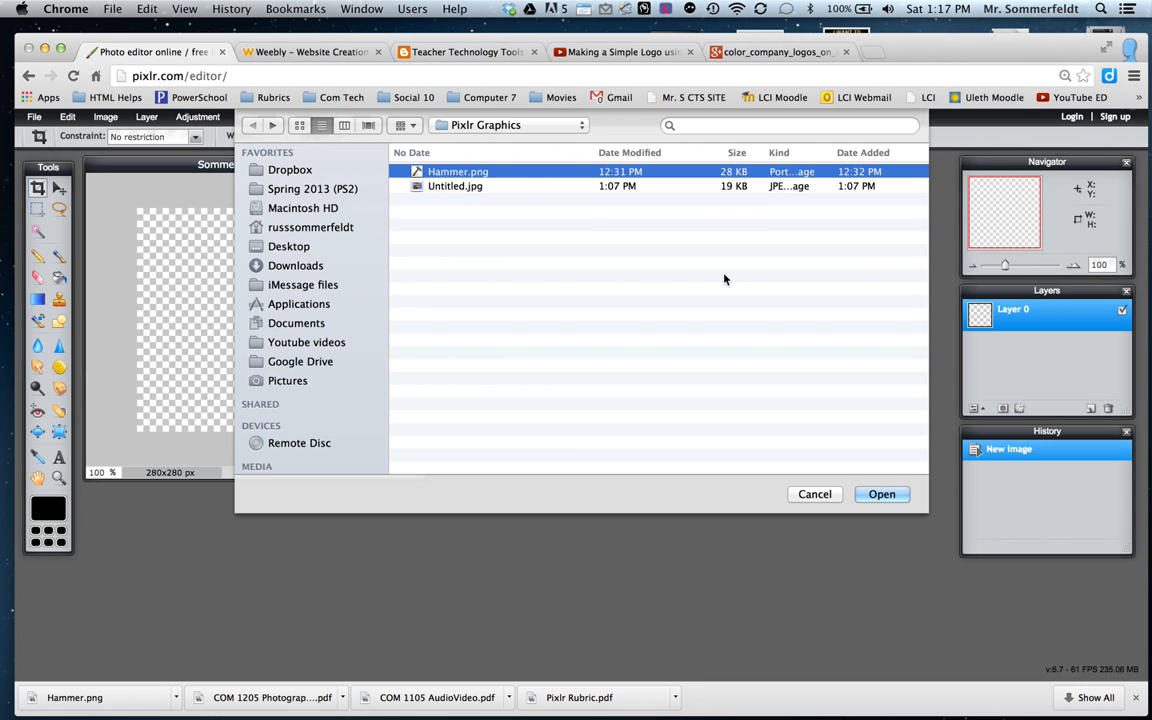
pyautogui.click(893, 498)
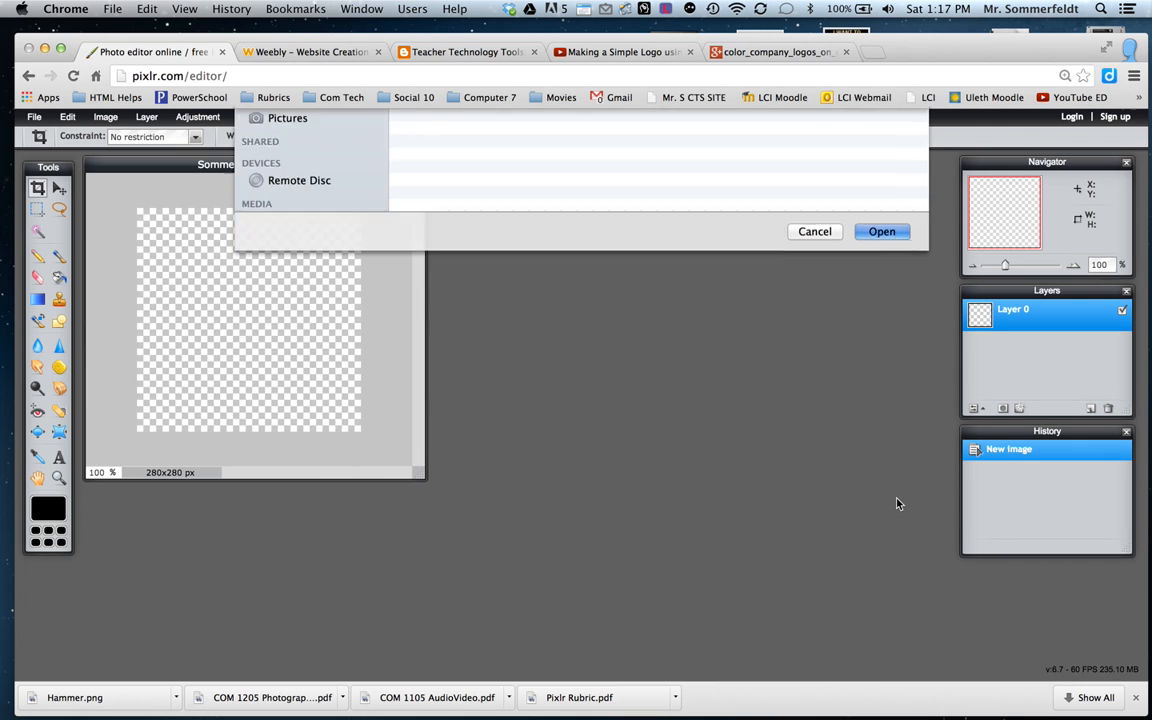
pyautogui.moveTo(270, 186); pyautogui.dragTo(722, 187)
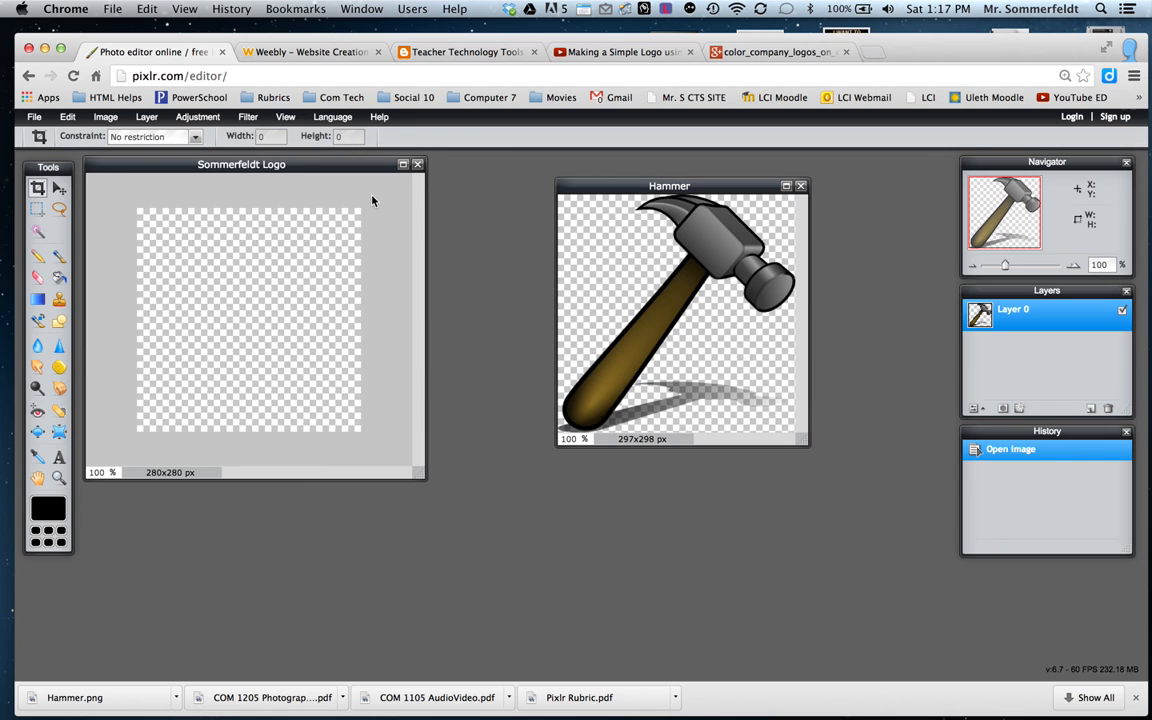
# Scale the hammer down proportionally about its center to roughly 60% with Free transform and apply the change
pyautogui.click(67, 116)
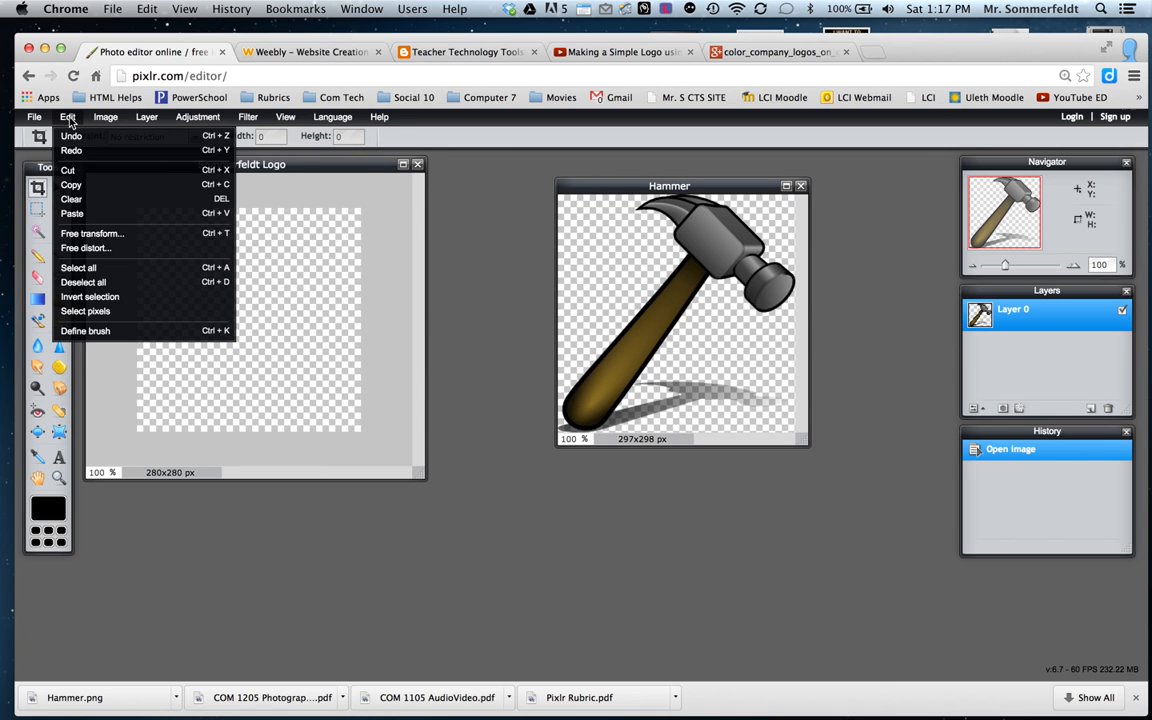
pyautogui.click(92, 233)
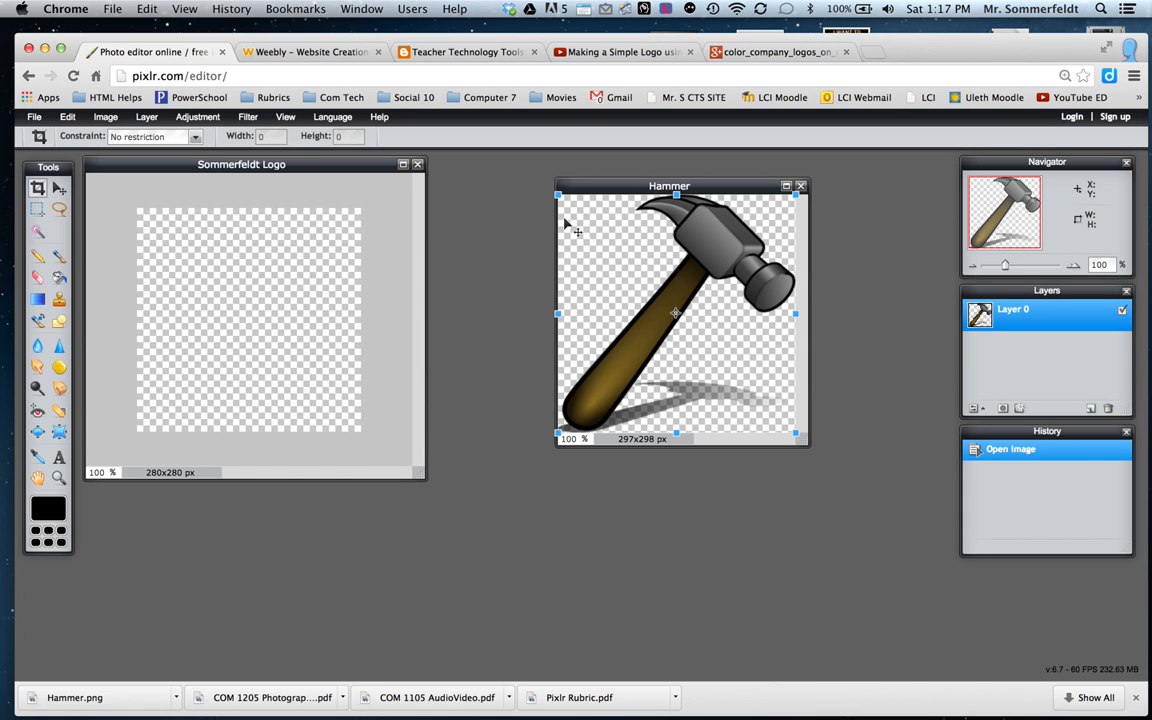
pyautogui.moveTo(557, 193); pyautogui.dragTo(586, 242)
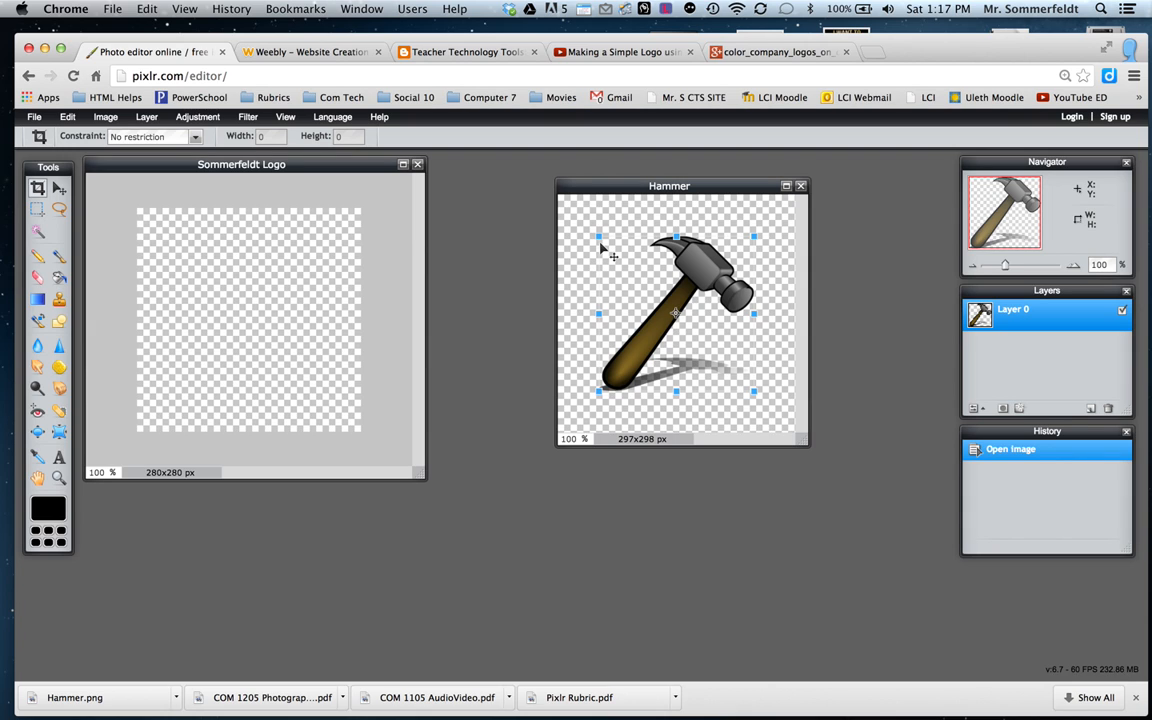
pyautogui.moveTo(598, 238); pyautogui.dragTo(603, 240)
pyautogui.click(587, 286)
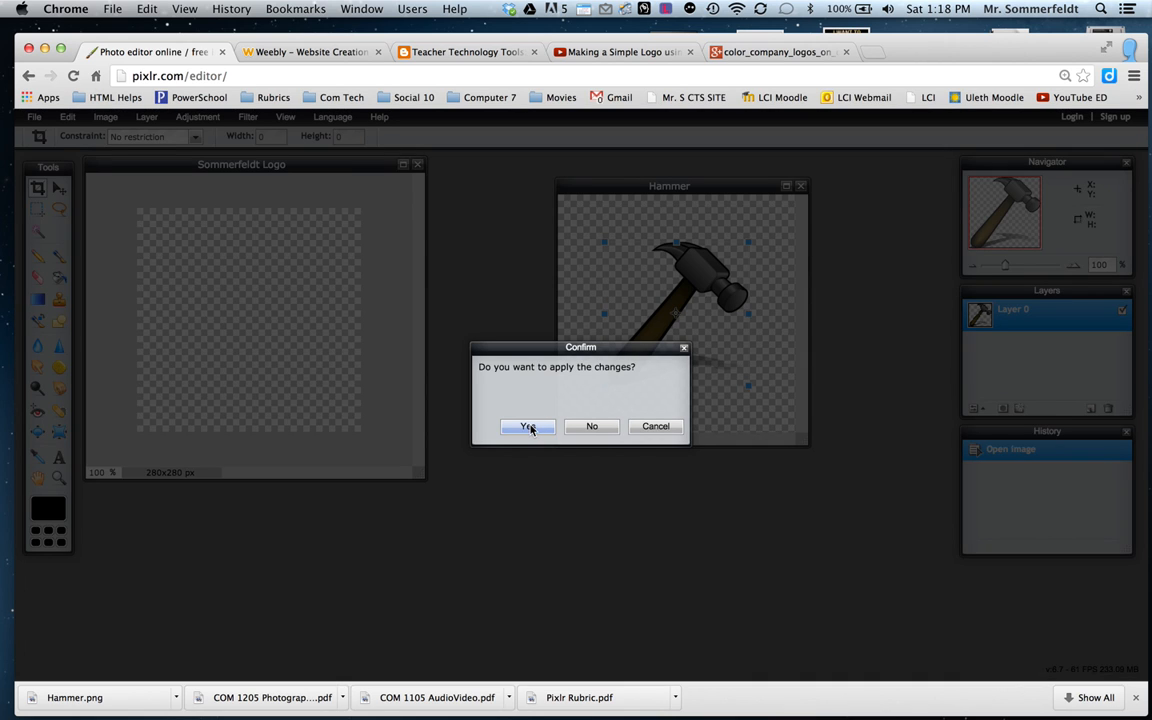
pyautogui.click(528, 427)
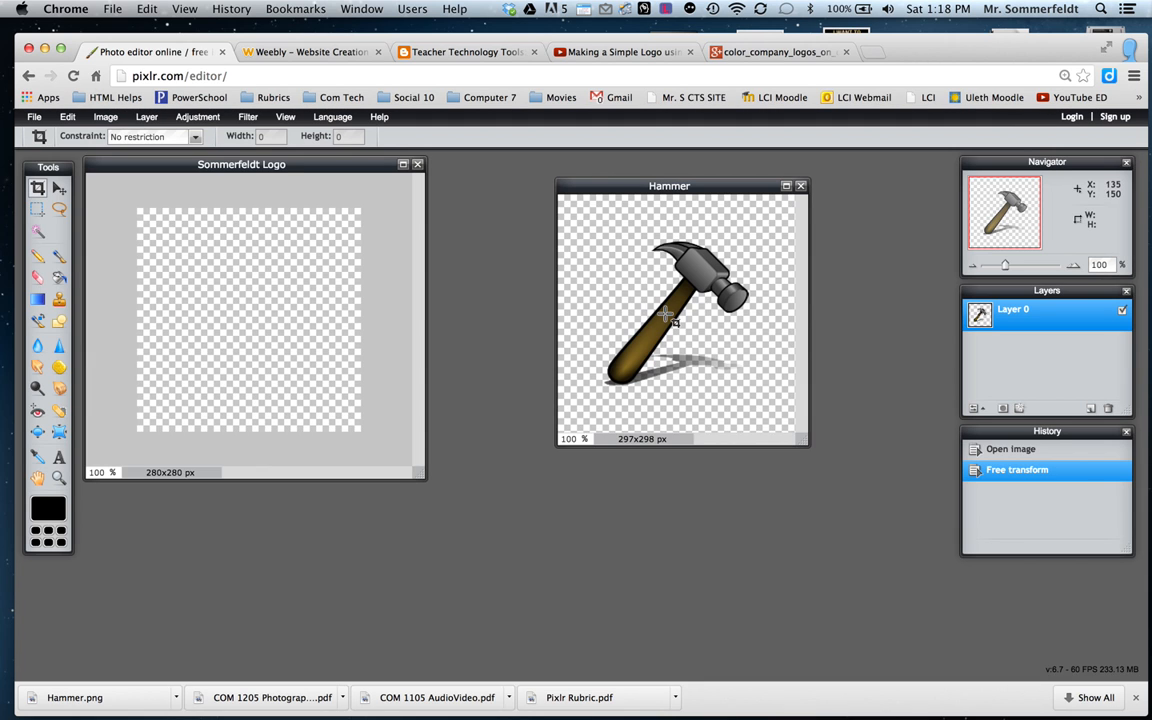
# Try to copy the hammer for use in the logo image, and dismiss the Java plug-in notice
pyautogui.click(67, 116)
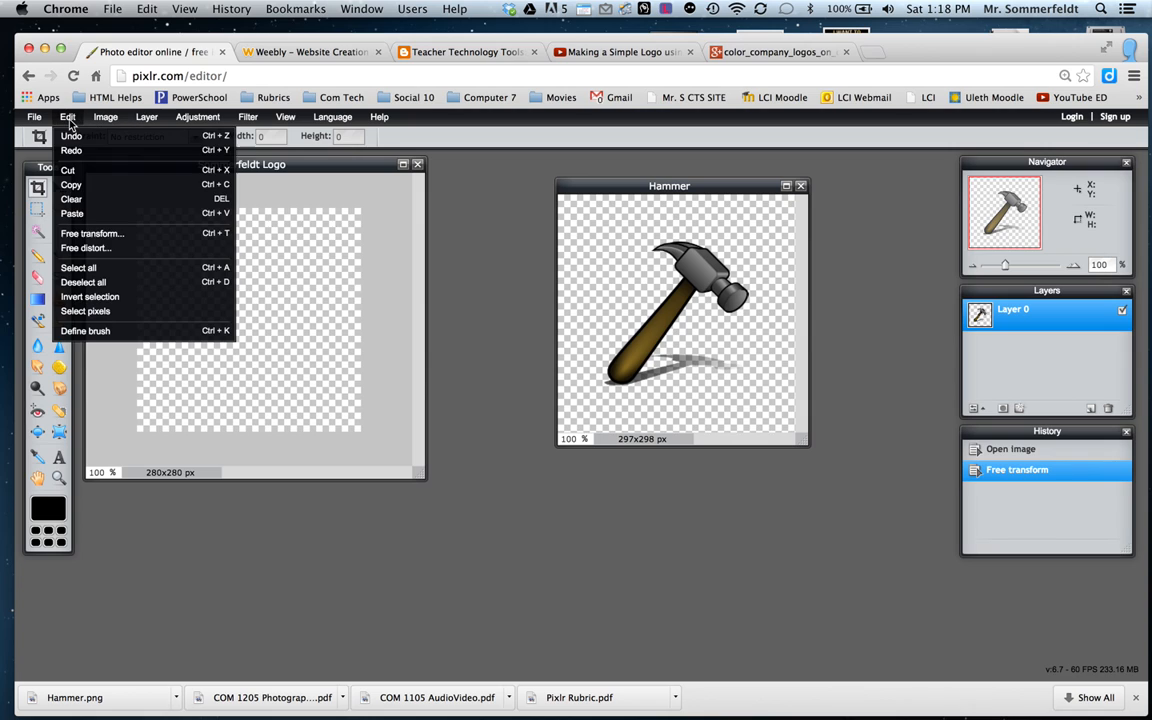
pyautogui.click(73, 185)
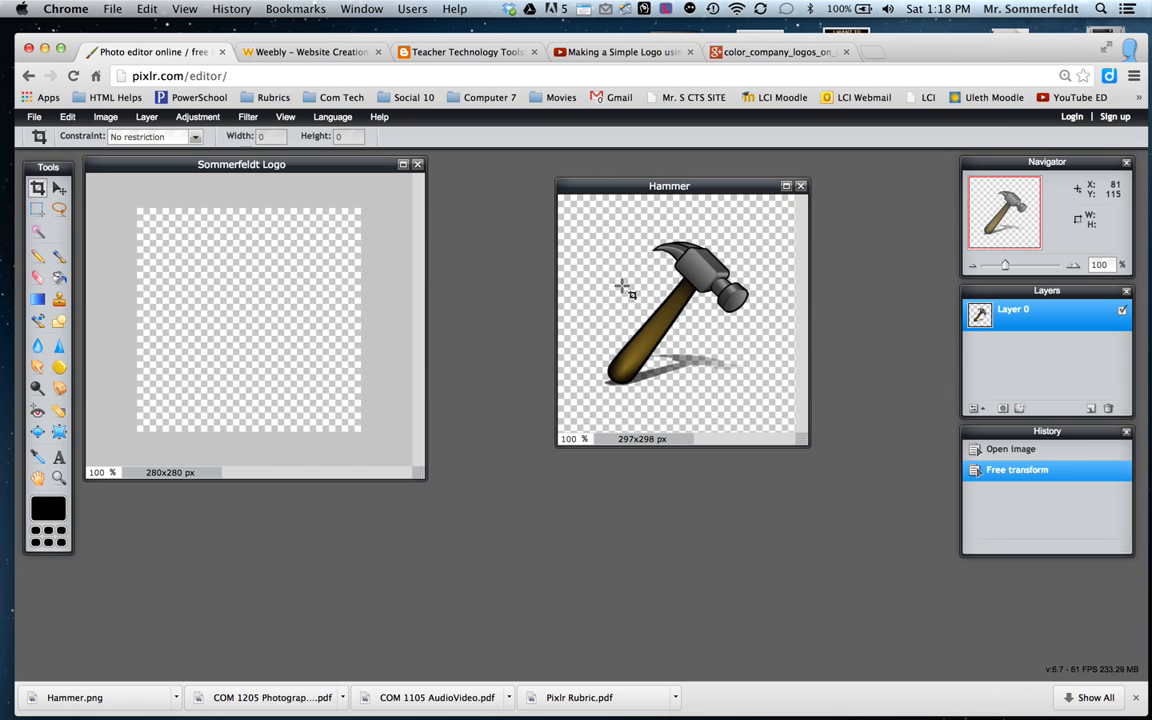
pyautogui.click(67, 116)
pyautogui.click(76, 178)
pyautogui.click(203, 299)
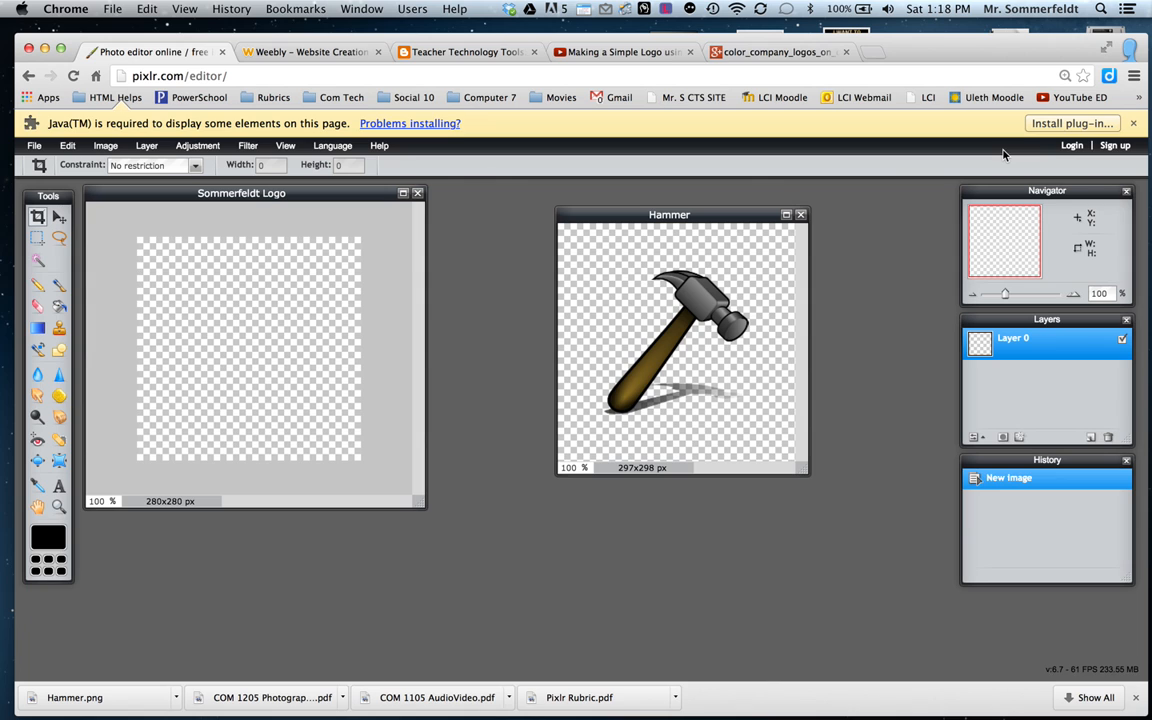
pyautogui.click(1133, 123)
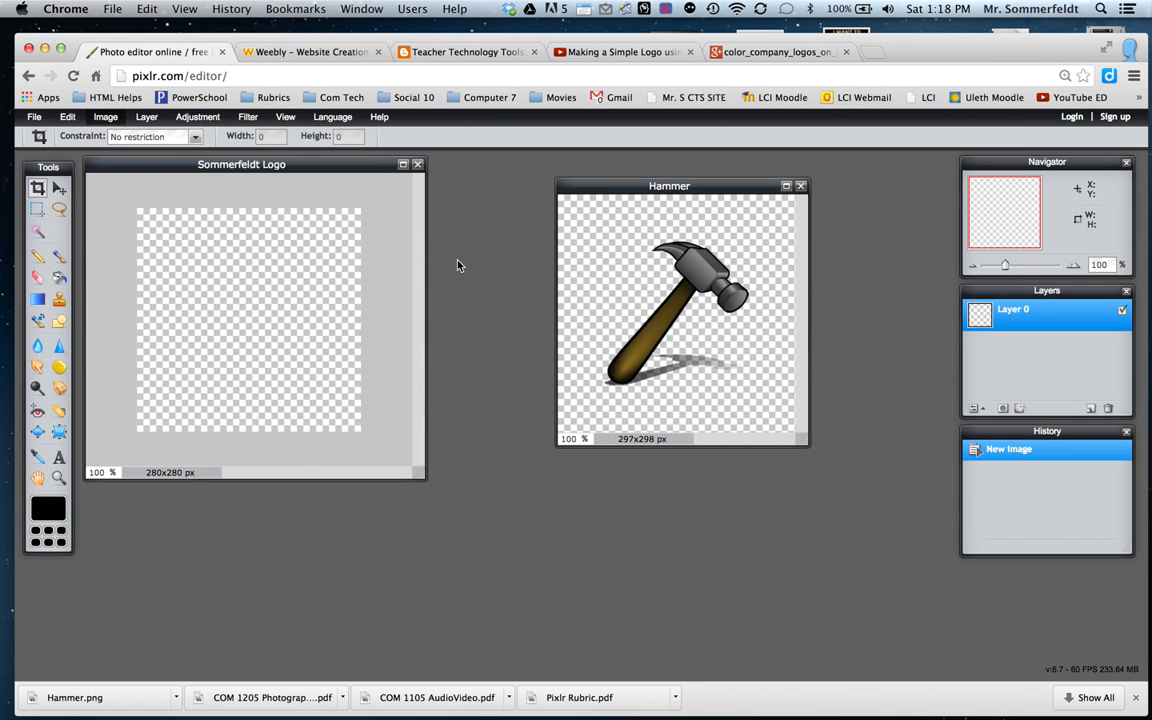
# Select the entire Hammer image and cut it to the clipboard
pyautogui.click(581, 186)
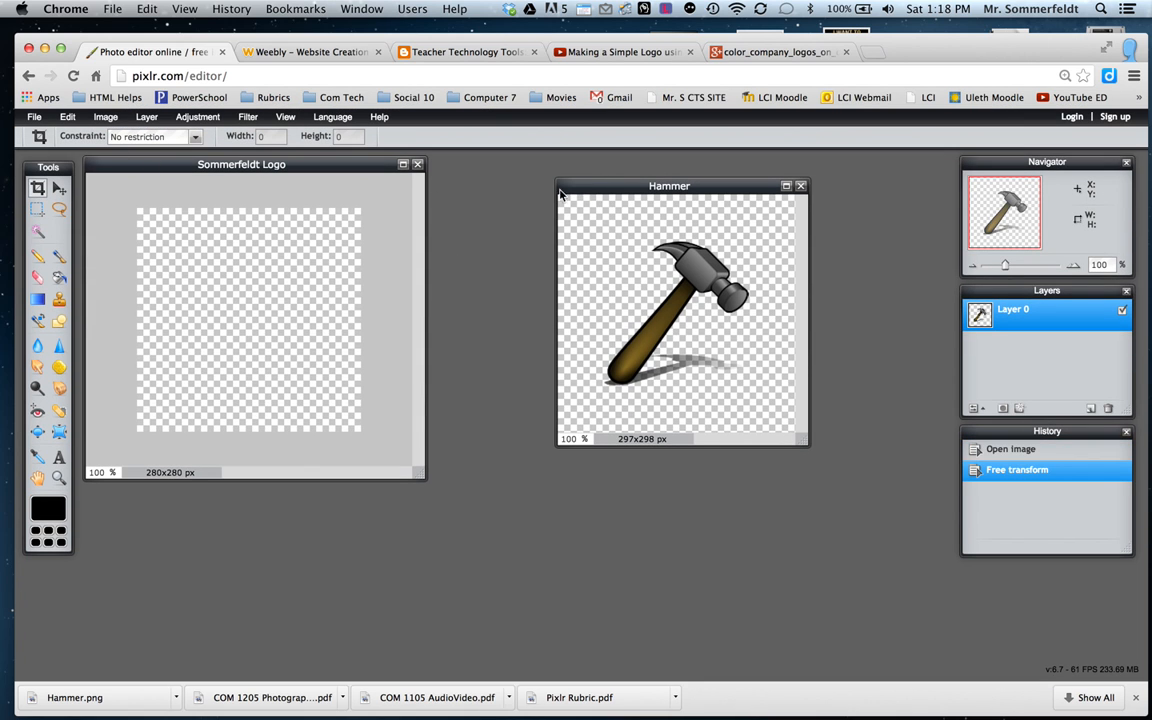
pyautogui.click(66, 117)
pyautogui.click(80, 268)
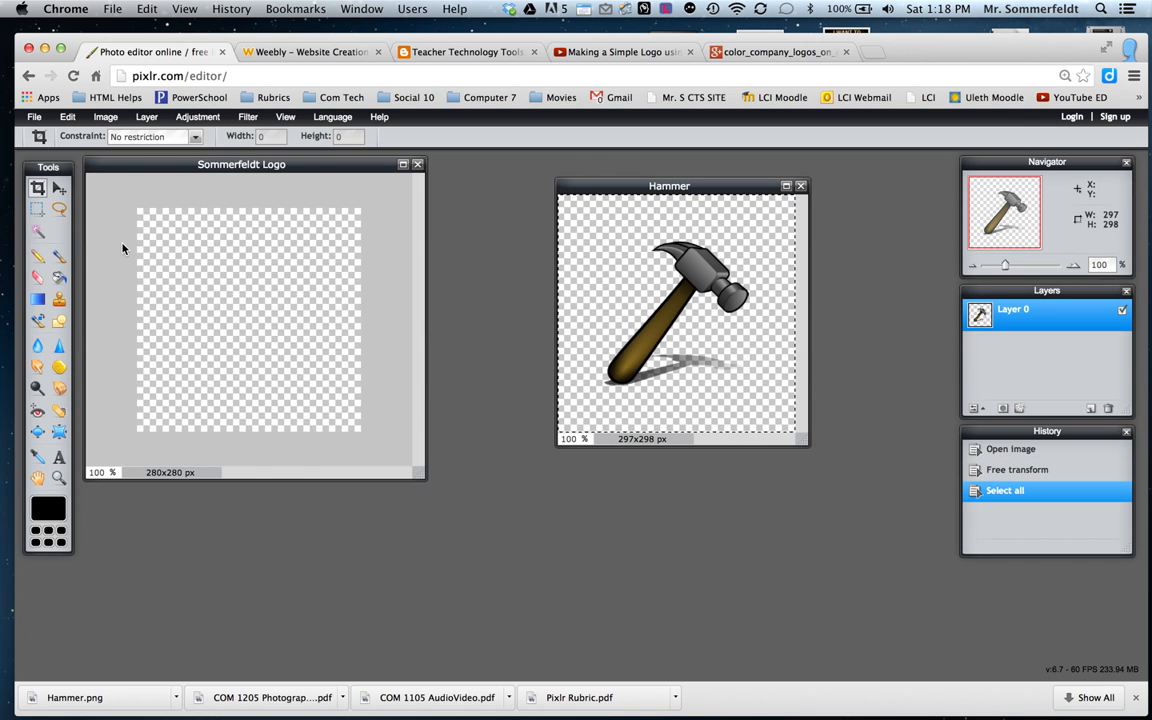
pyautogui.press('super+x')
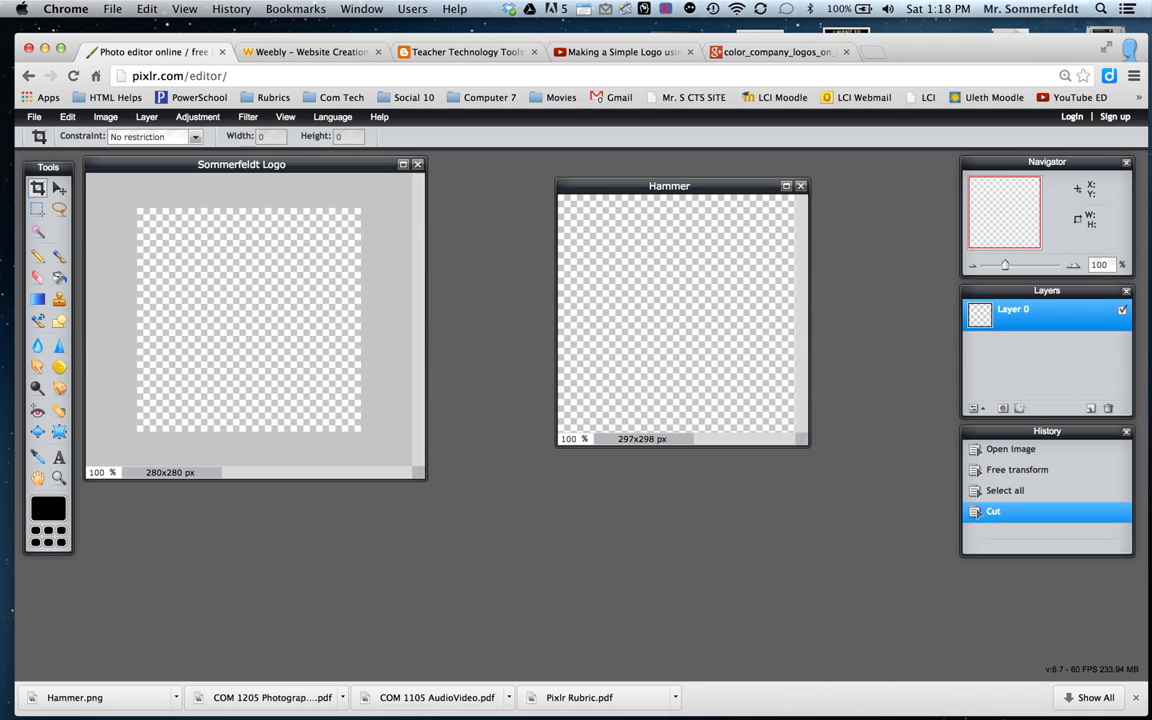
# Paste the hammer into the blank logo image, and close the Hammer image without saving it
pyautogui.click(225, 283)
pyautogui.press('super+v')
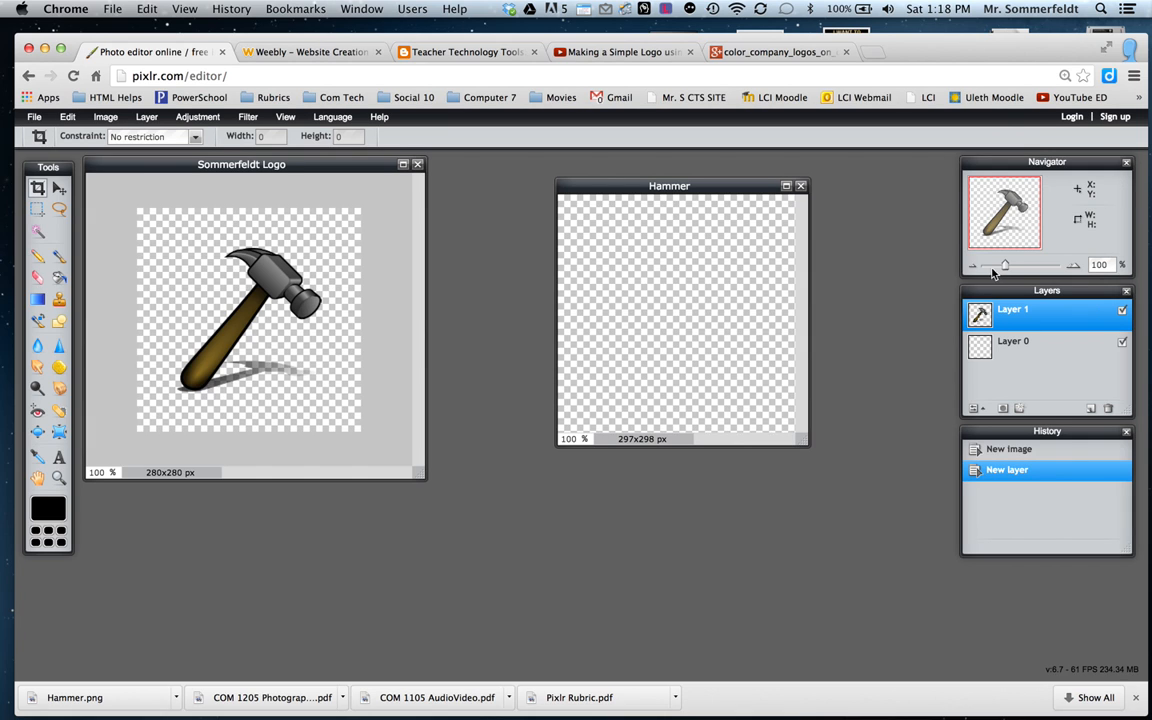
pyautogui.click(800, 187)
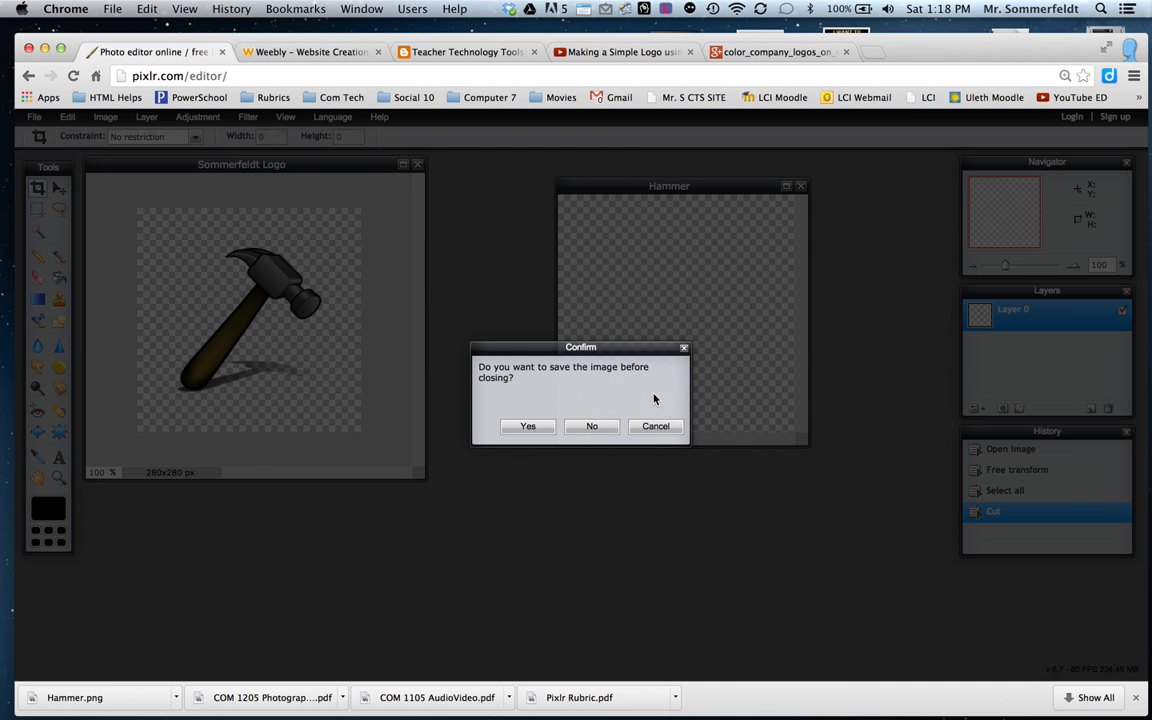
pyautogui.click(590, 427)
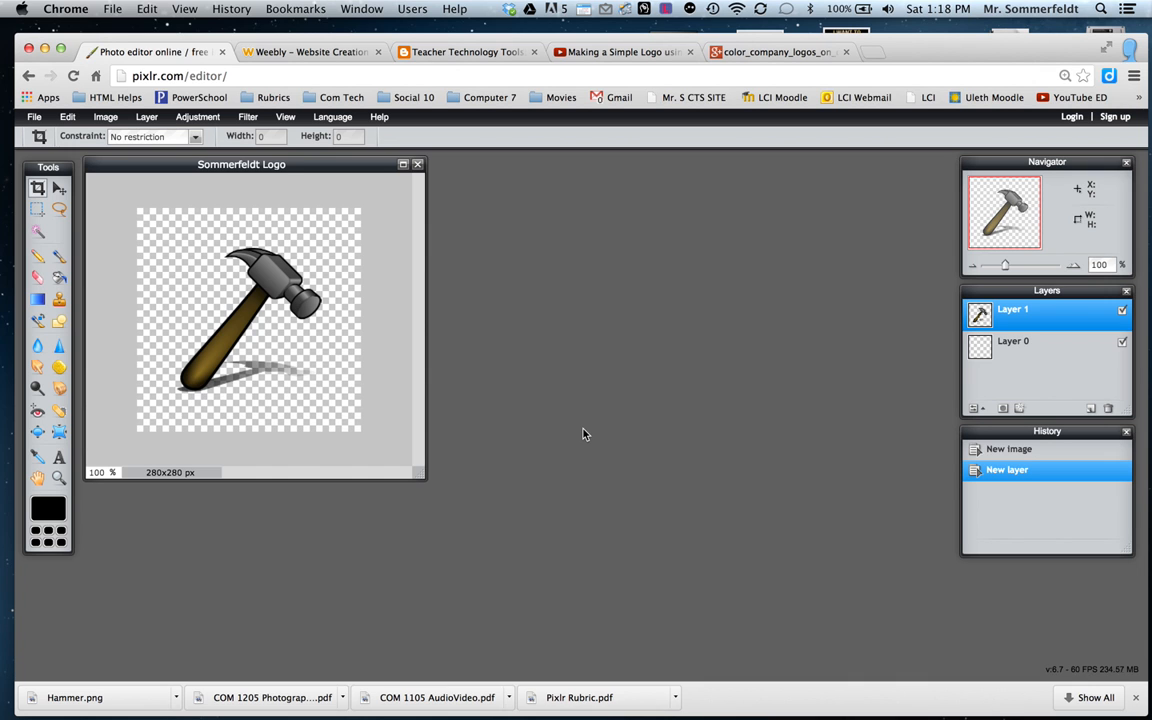
pyautogui.moveTo(325, 164); pyautogui.dragTo(384, 167)
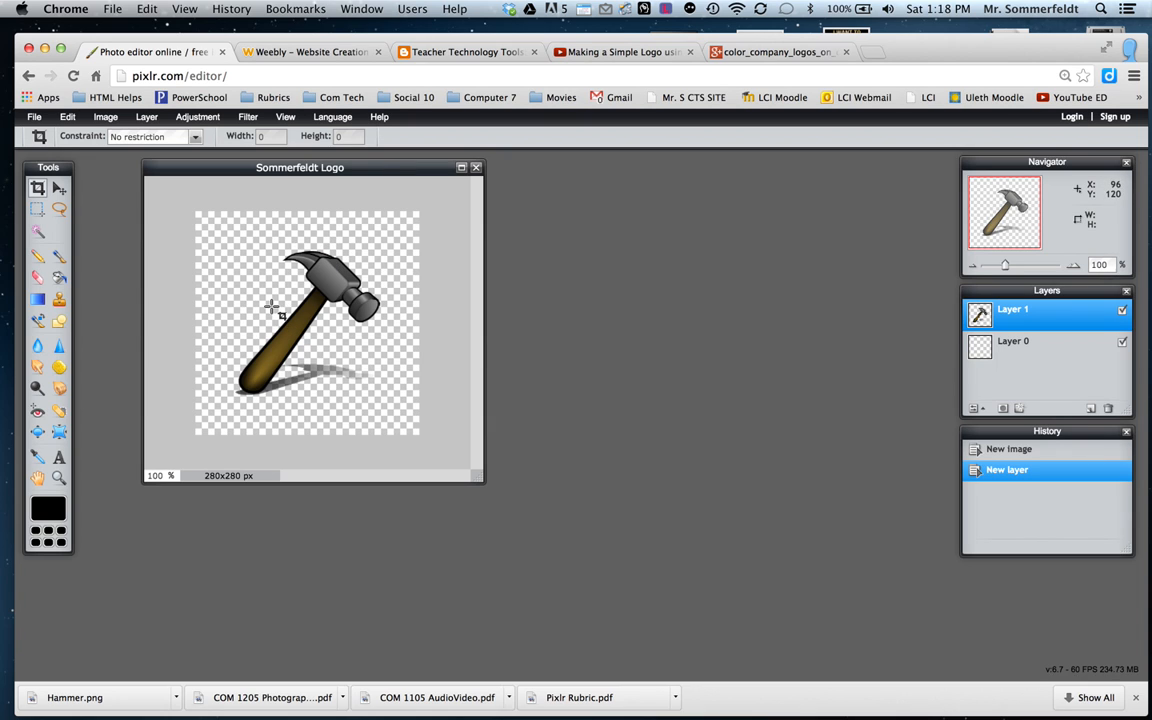
# Add a new layer above the hammer and set the shape tool to a filled ellipse with border size 0
pyautogui.click(60, 188)
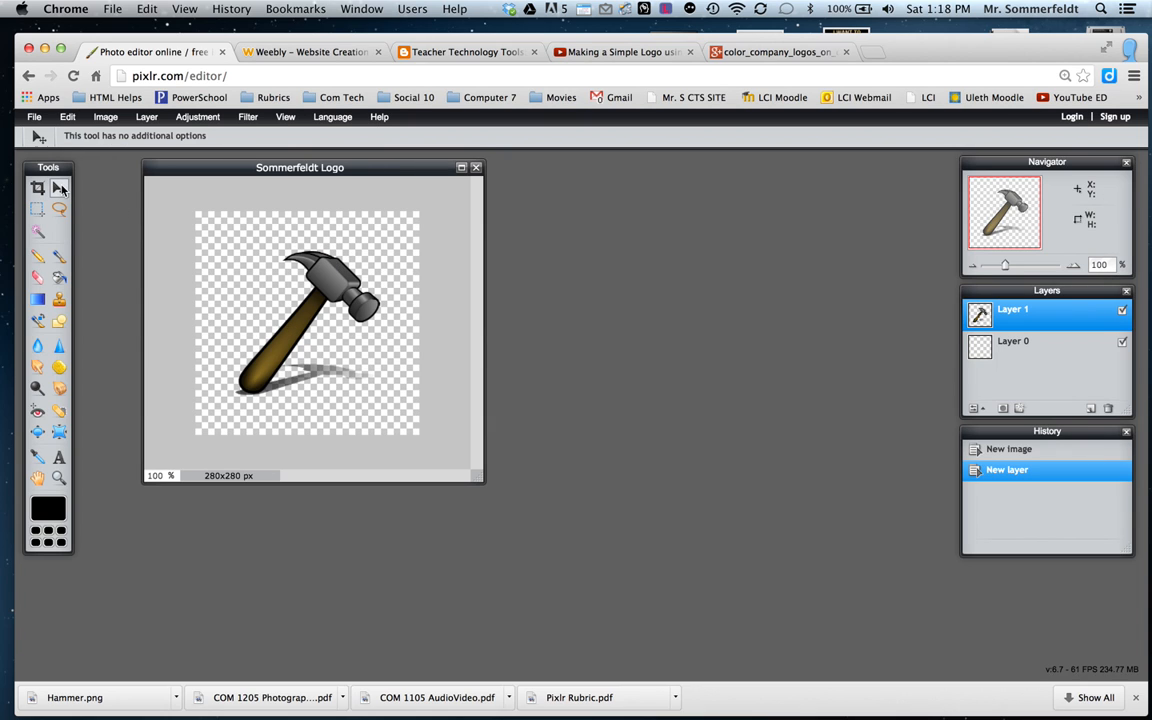
pyautogui.click(1092, 410)
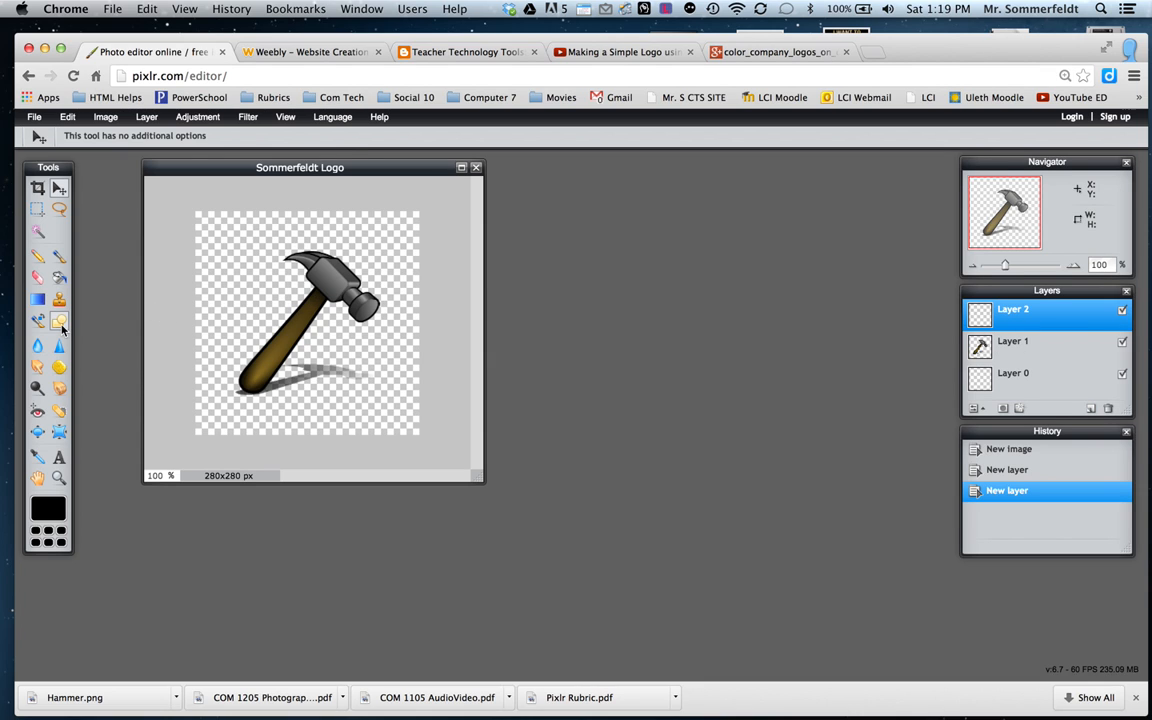
pyautogui.click(59, 322)
pyautogui.click(107, 137)
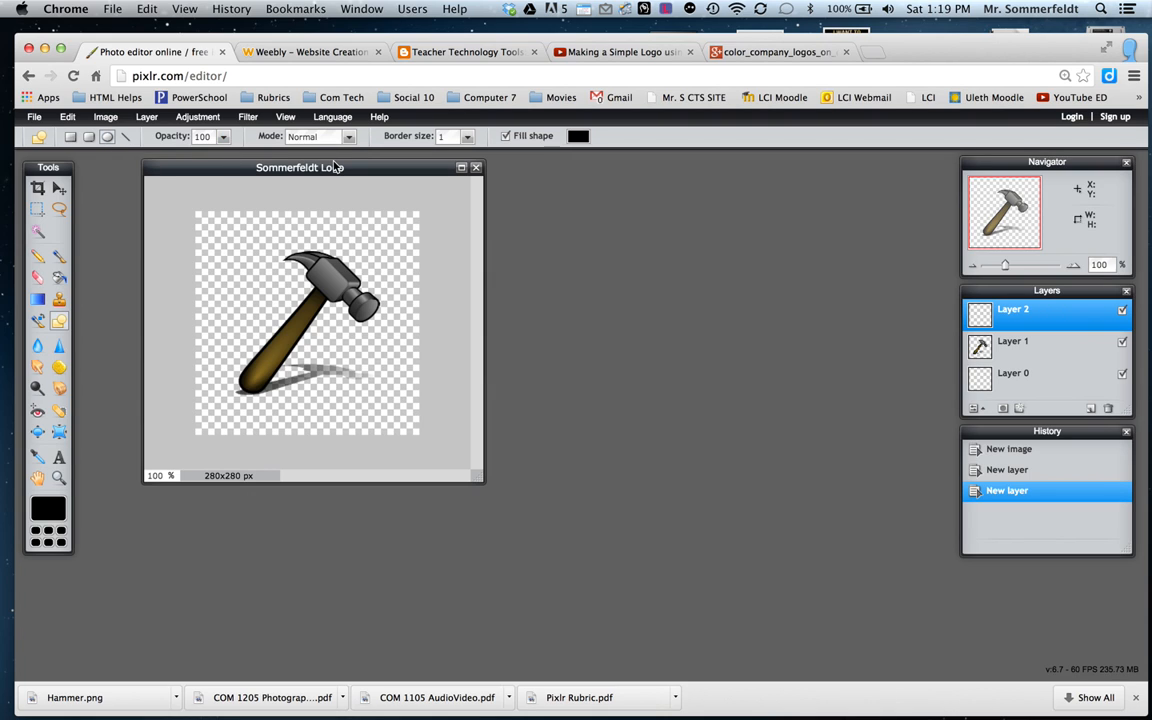
pyautogui.moveTo(466, 137); pyautogui.dragTo(381, 157)
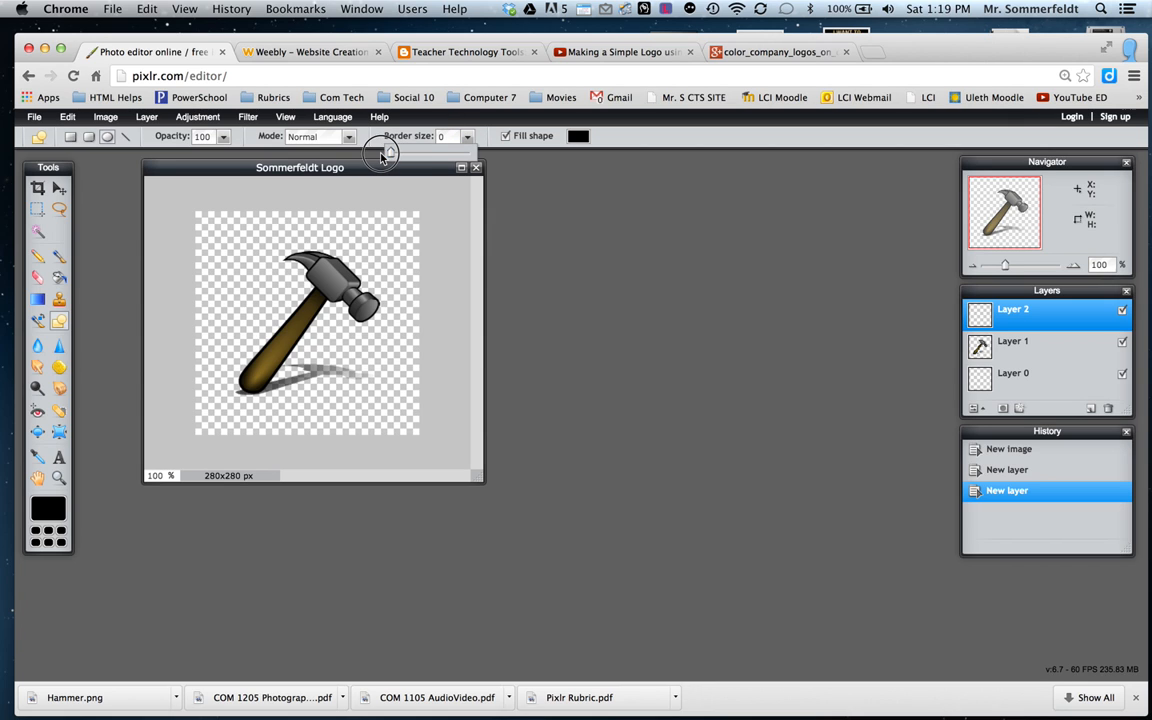
# Set the shape's fill color to the bright blue 196aff
pyautogui.click(578, 138)
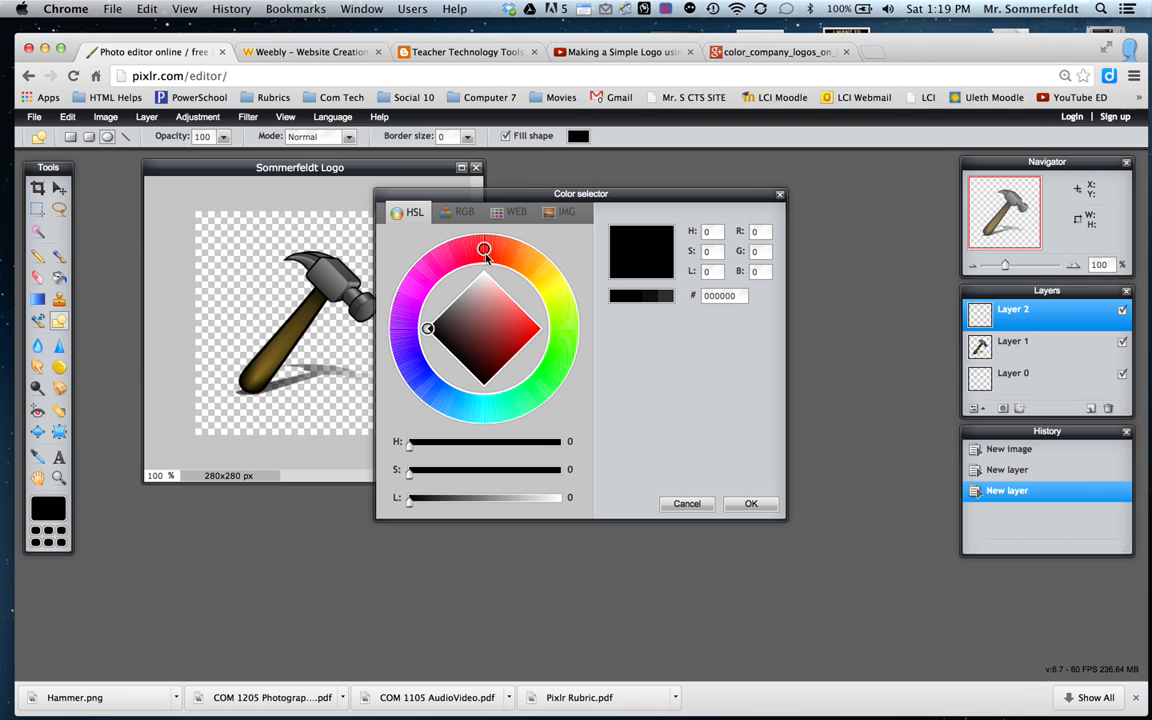
pyautogui.moveTo(484, 250)
pyautogui.mouseDown()
pyautogui.moveTo(404, 326)
pyautogui.moveTo(399, 363)
pyautogui.moveTo(430, 398)
pyautogui.moveTo(442, 398)
pyautogui.moveTo(436, 388)
pyautogui.mouseUp()
pyautogui.click(403, 336)
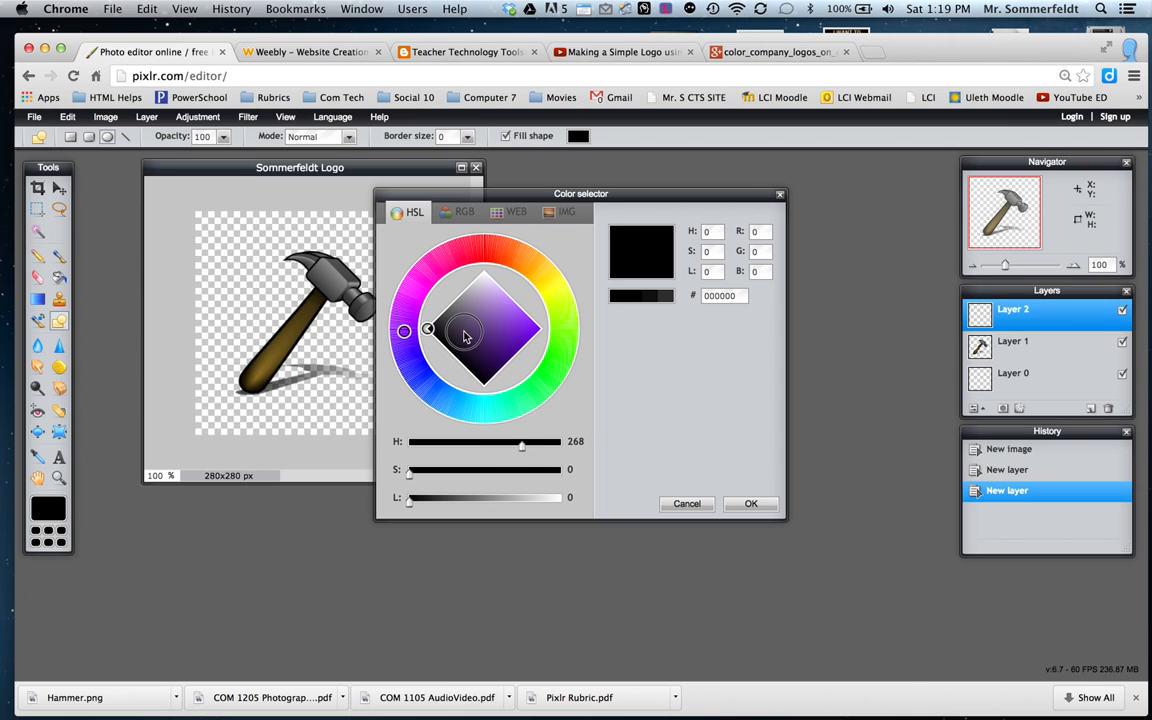
pyautogui.moveTo(403, 336); pyautogui.dragTo(432, 389)
pyautogui.moveTo(428, 331); pyautogui.dragTo(536, 329)
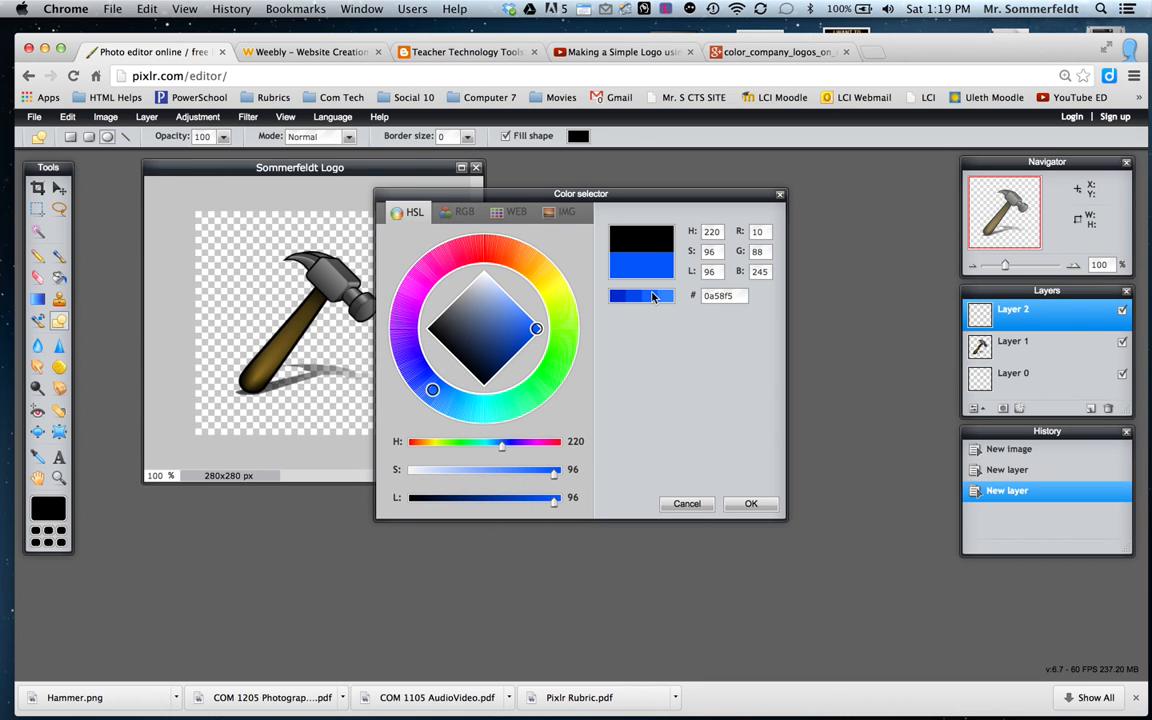
pyautogui.click(653, 298)
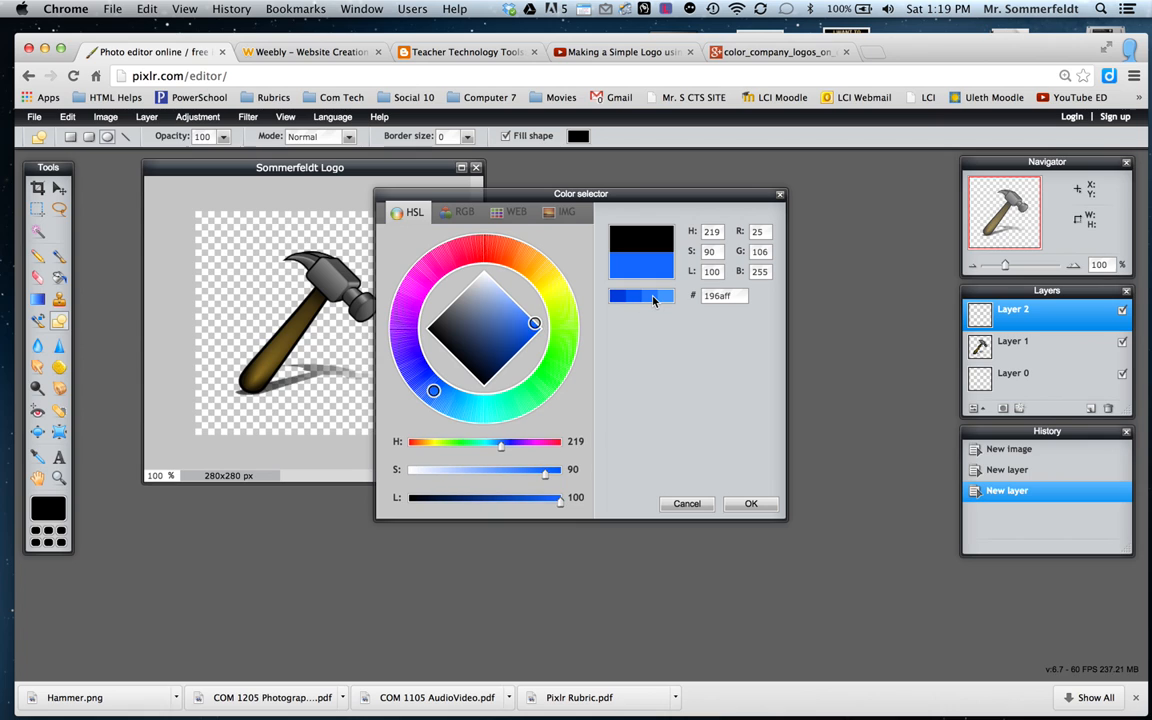
pyautogui.click(751, 503)
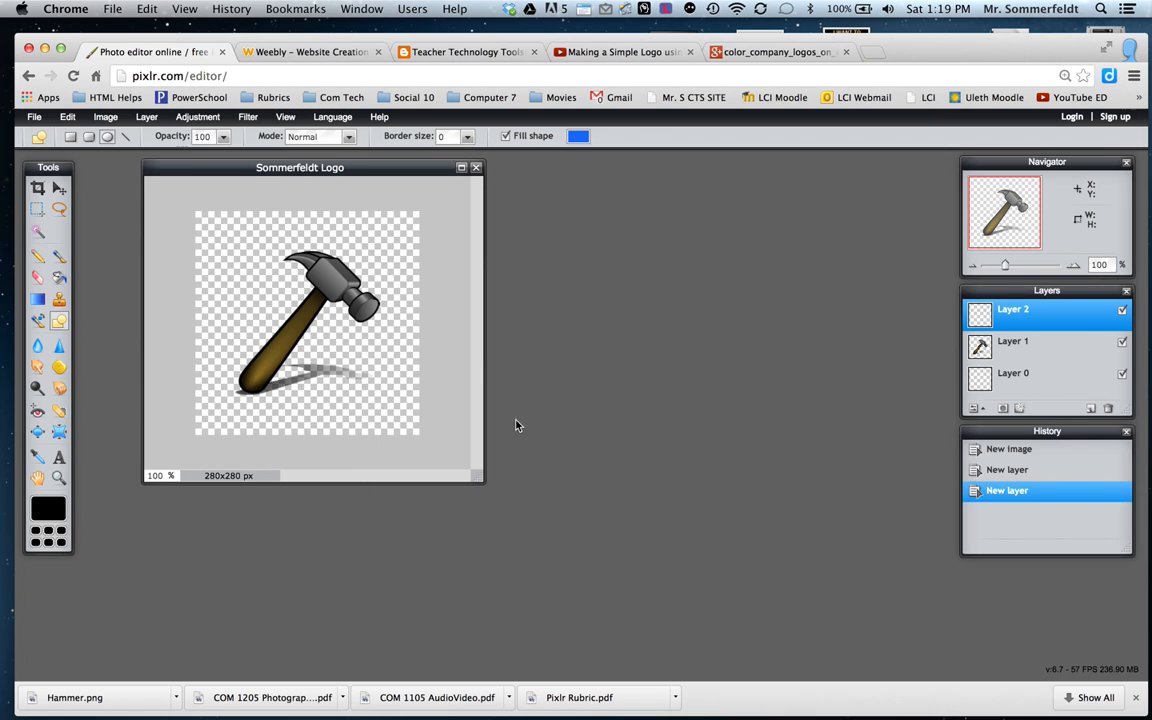
# Draw a wide blue ellipse across the middle of the canvas and move its layer beneath the hammer layer
pyautogui.moveTo(219, 257); pyautogui.dragTo(406, 378)
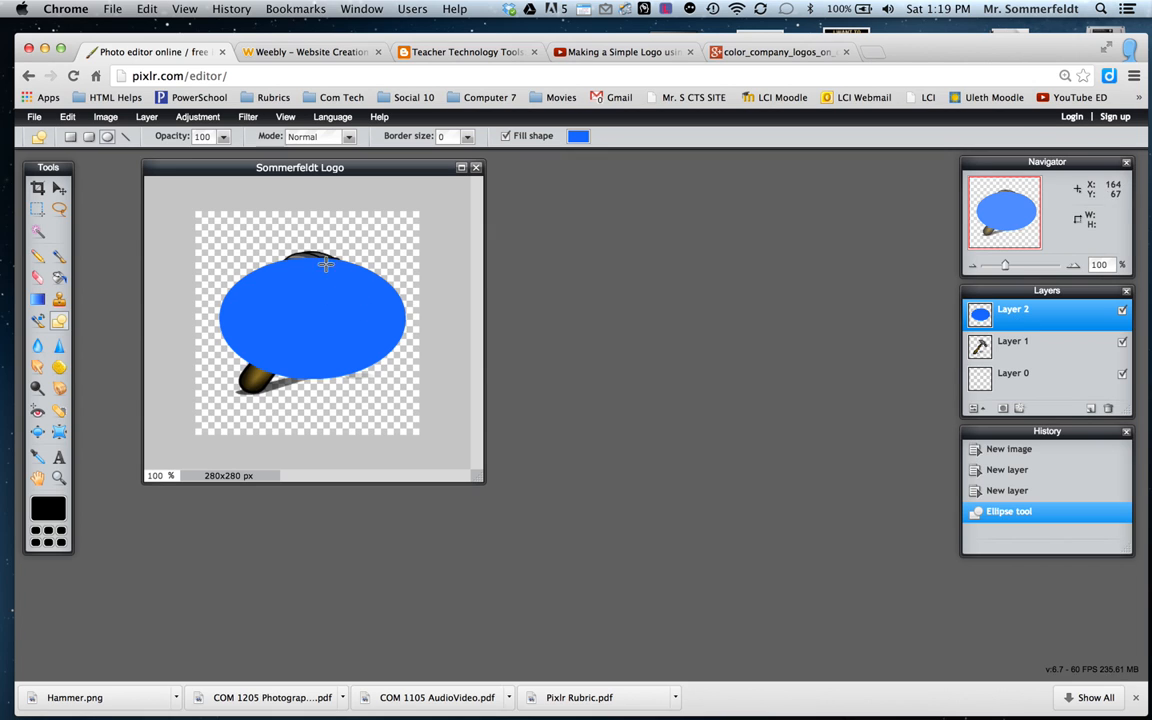
pyautogui.click(1013, 313)
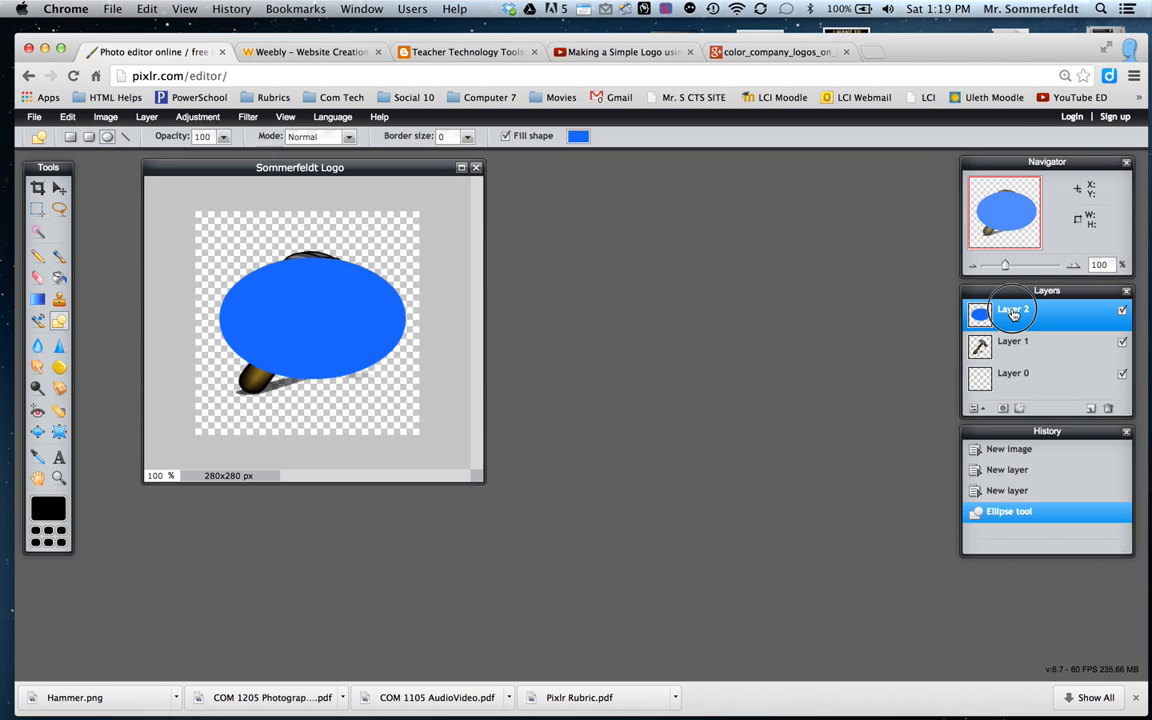
pyautogui.moveTo(1013, 313); pyautogui.dragTo(1015, 360)
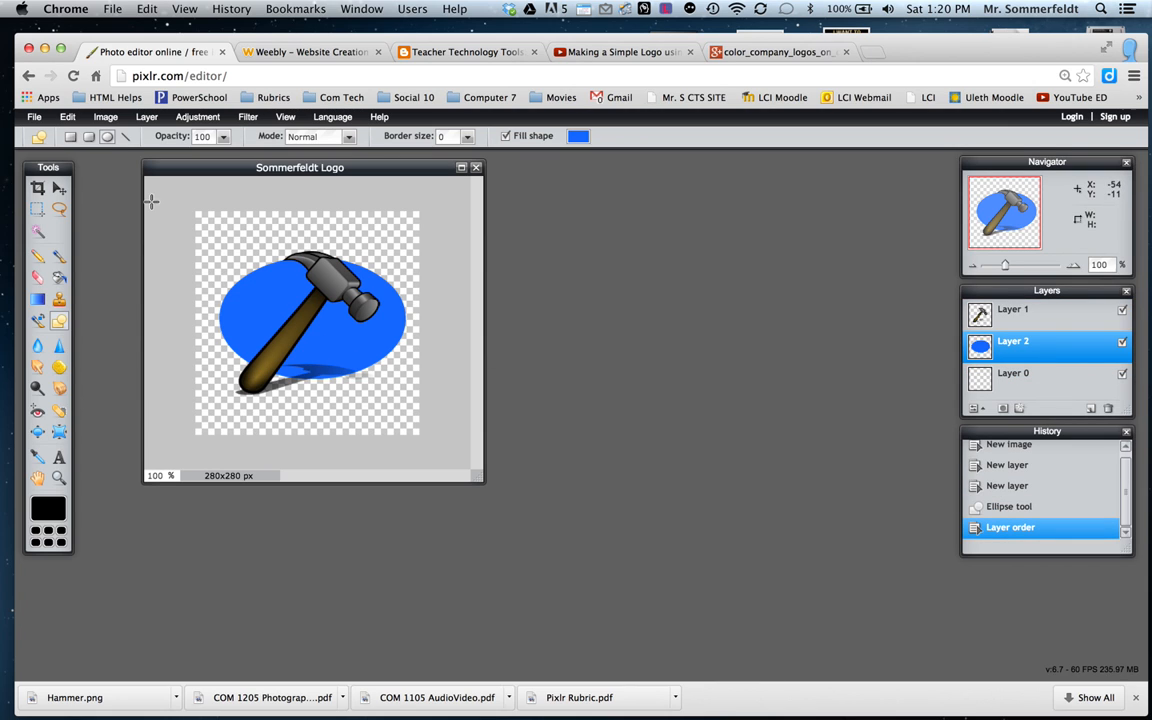
# Tilt the blue ellipse counter-clockwise with Free transform, shift it slightly down and left behind the hammer, and apply the change
pyautogui.click(58, 190)
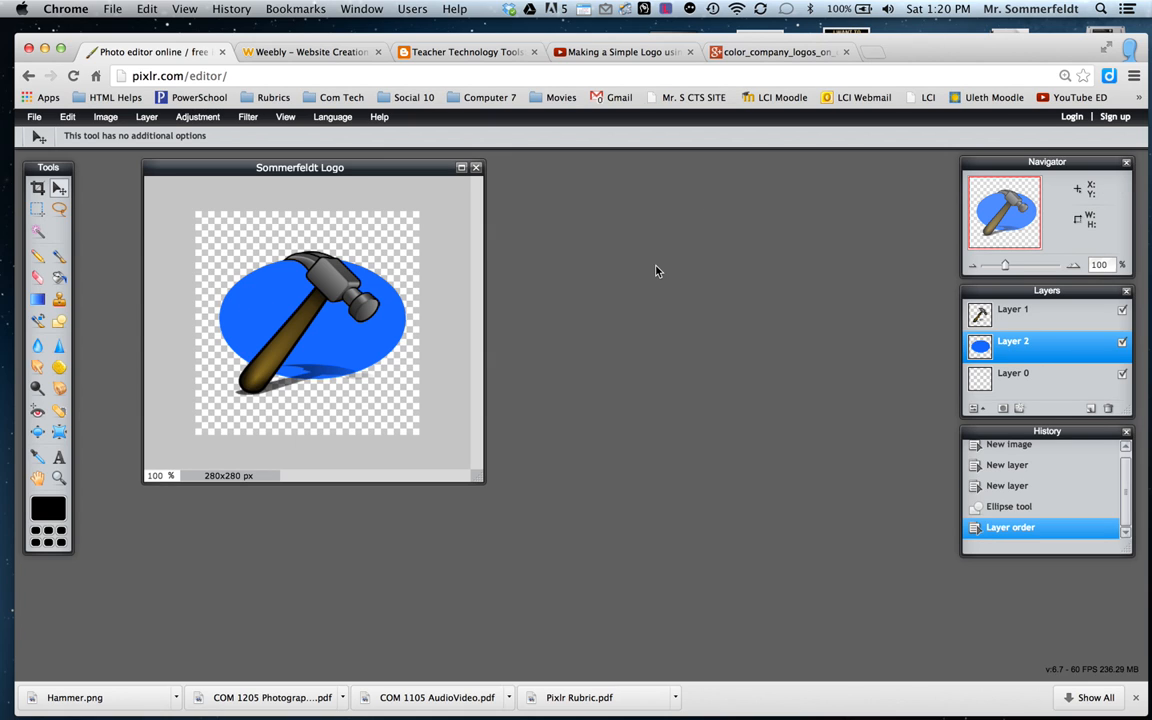
pyautogui.click(68, 117)
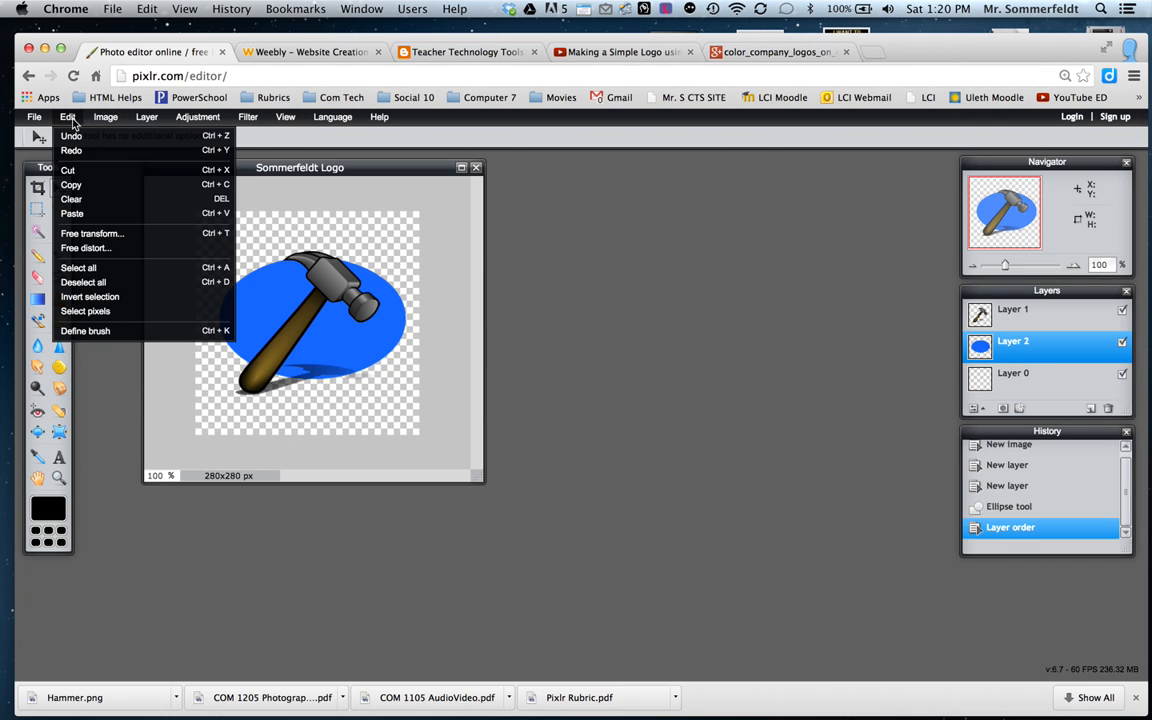
pyautogui.click(77, 236)
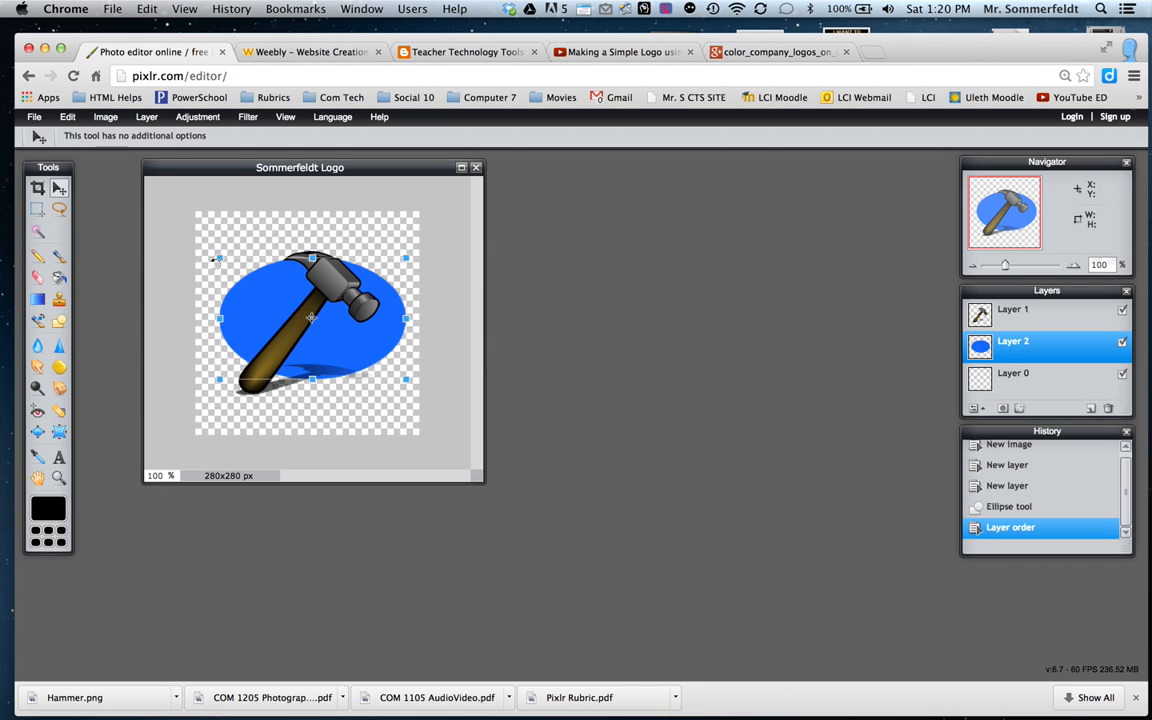
pyautogui.moveTo(217, 257); pyautogui.dragTo(173, 270)
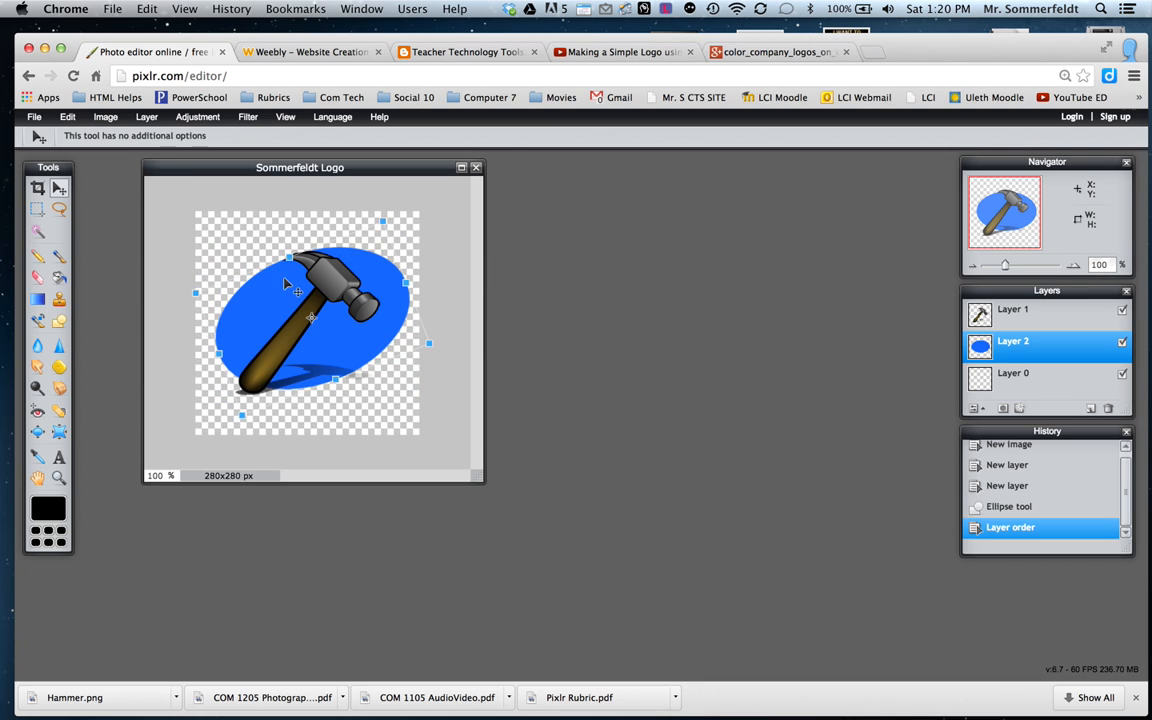
pyautogui.moveTo(270, 295); pyautogui.dragTo(263, 306)
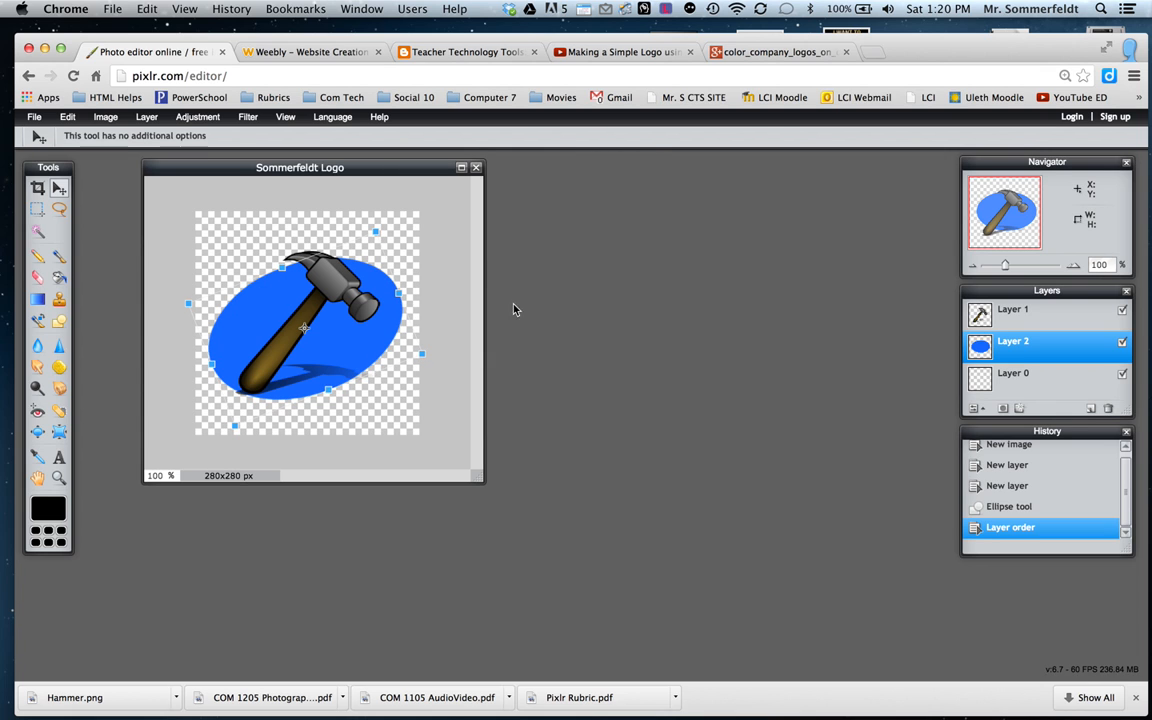
pyautogui.click(550, 306)
pyautogui.click(528, 426)
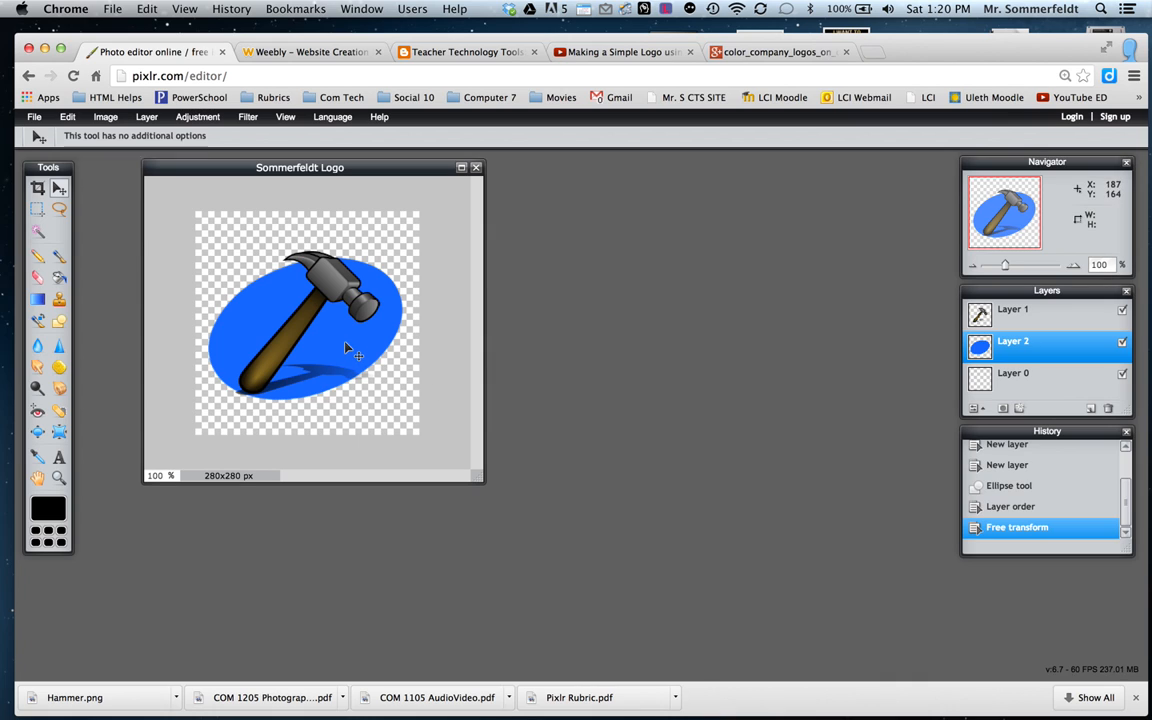
# Add a drop shadow to the ellipse layer with distance 15 and angle -155°
pyautogui.click(1020, 409)
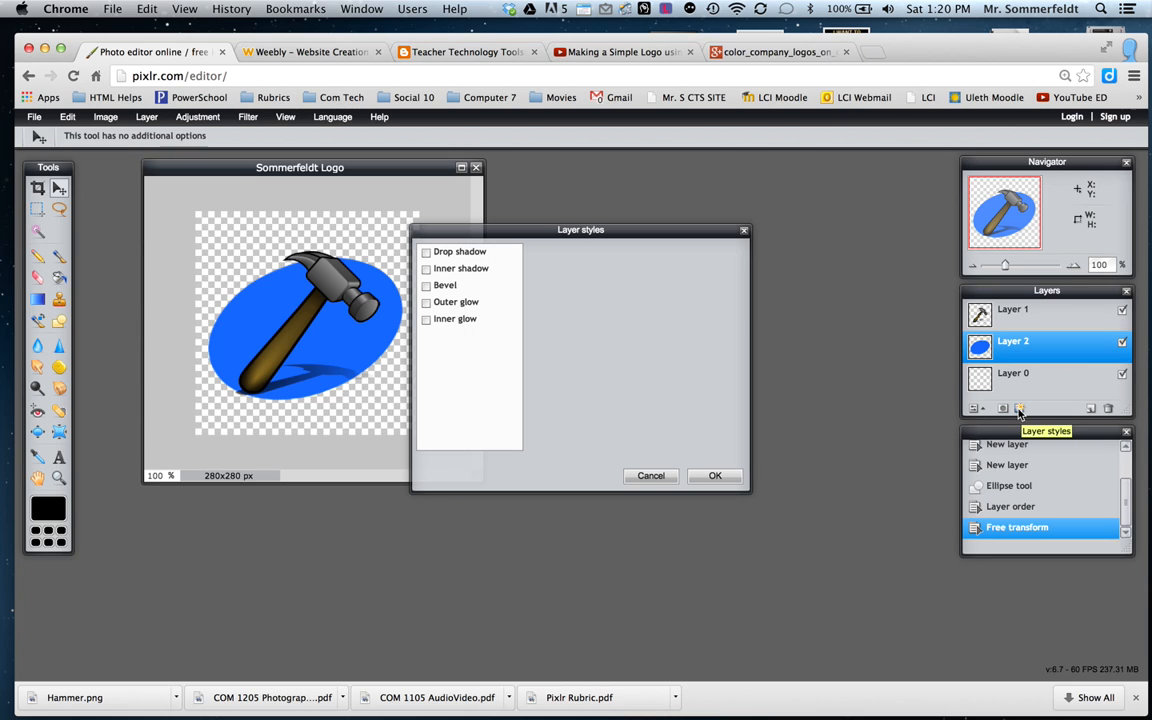
pyautogui.click(427, 253)
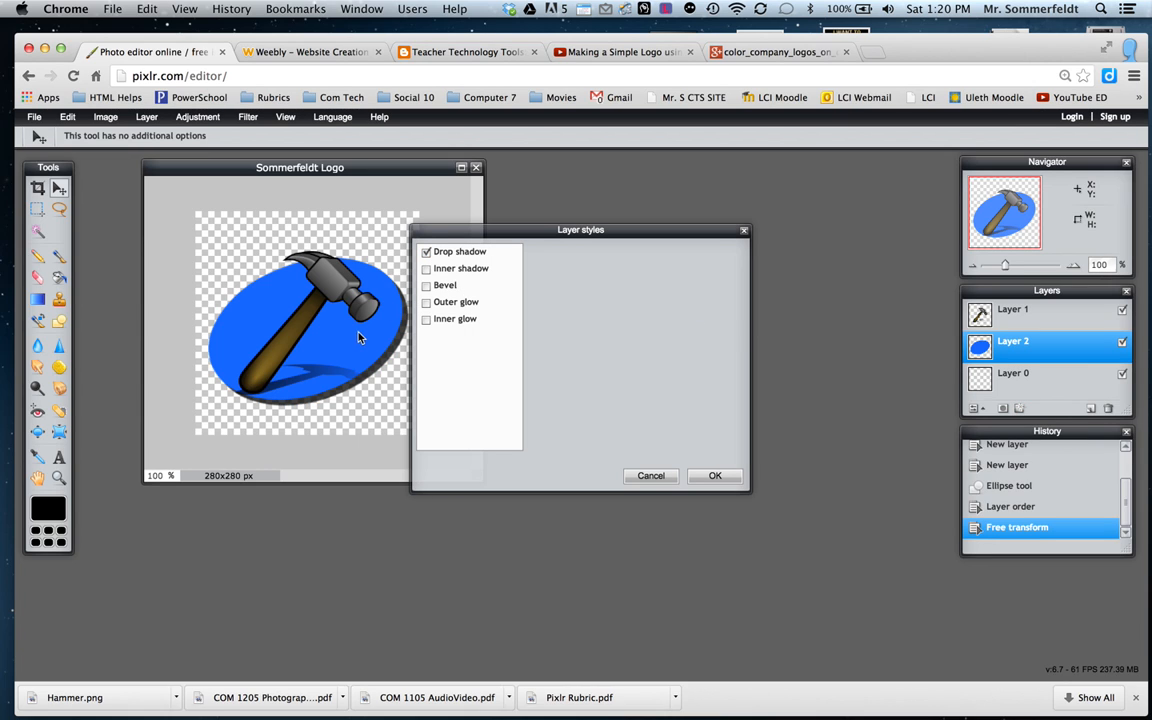
pyautogui.click(469, 254)
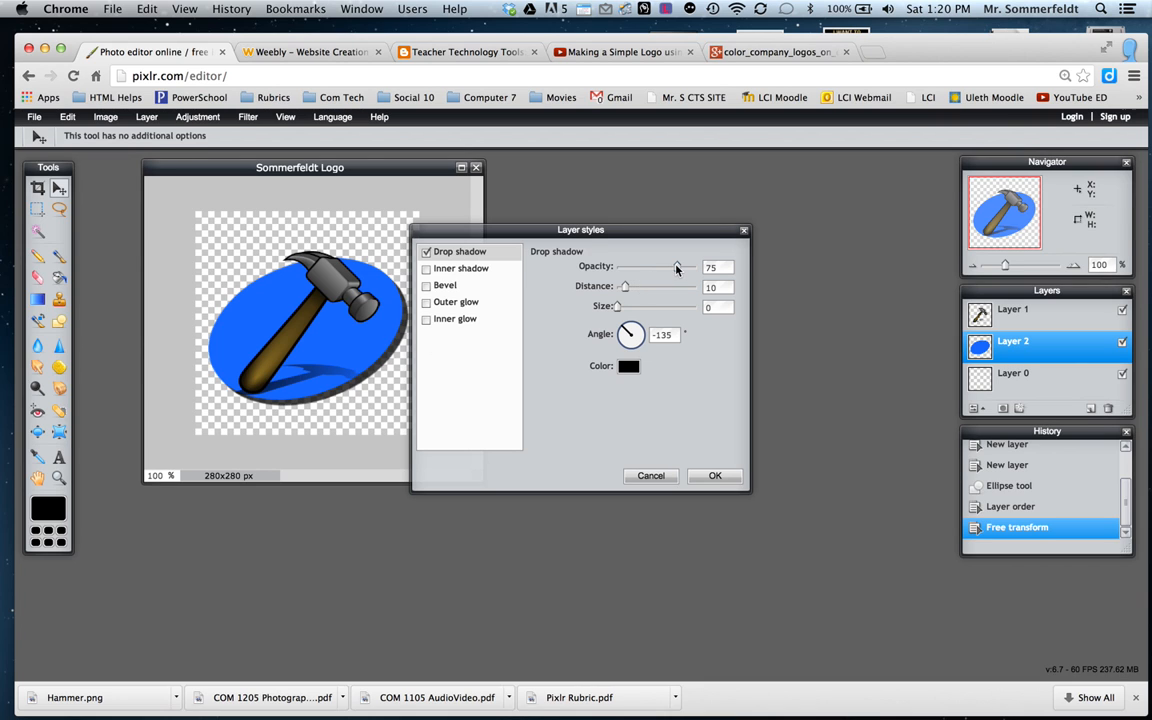
pyautogui.moveTo(631, 289); pyautogui.dragTo(673, 313)
pyautogui.moveTo(706, 316); pyautogui.dragTo(605, 339)
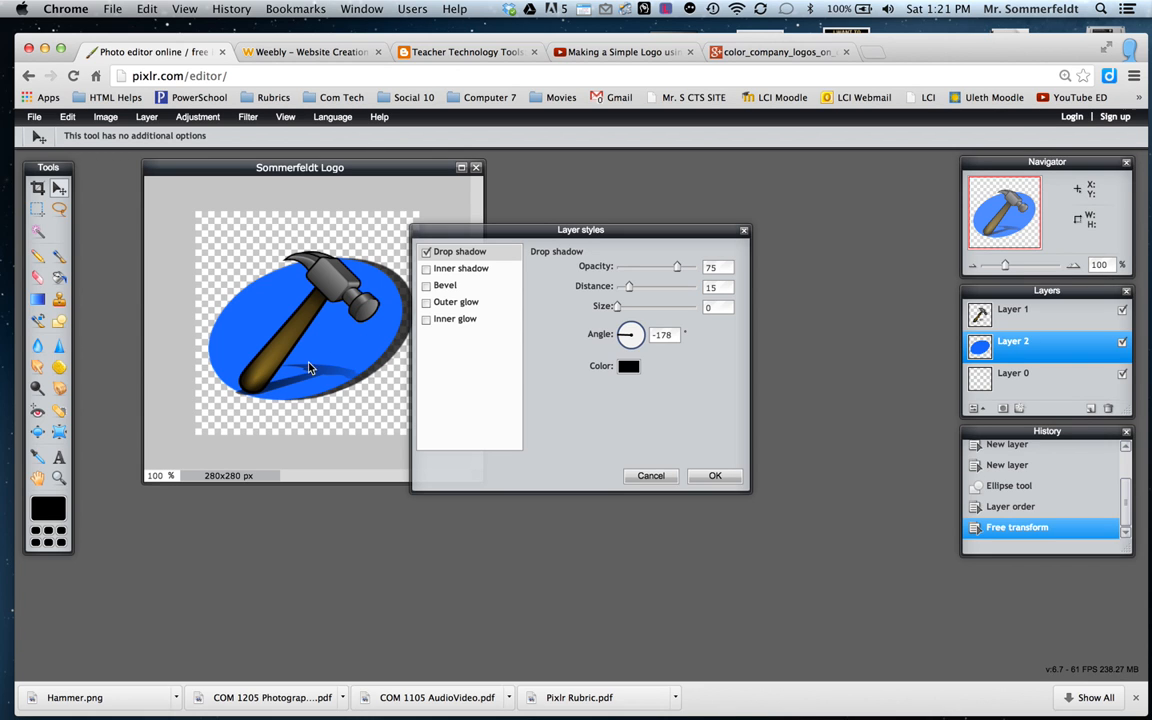
pyautogui.moveTo(624, 335); pyautogui.dragTo(625, 336)
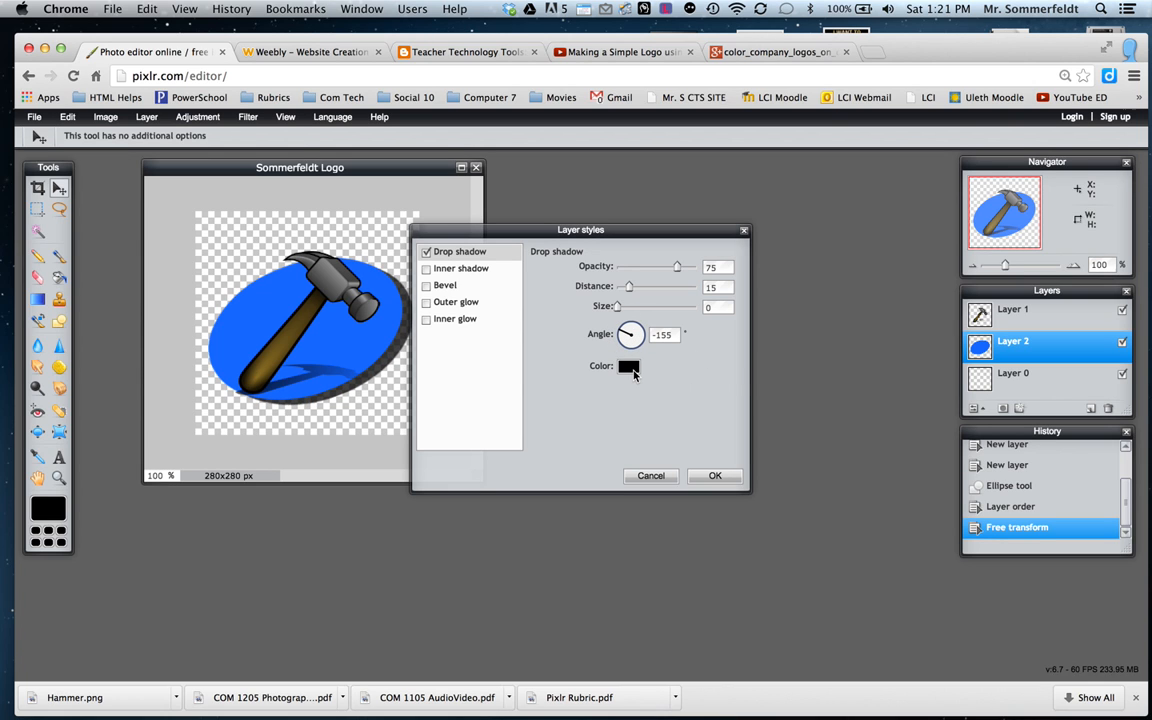
pyautogui.click(708, 477)
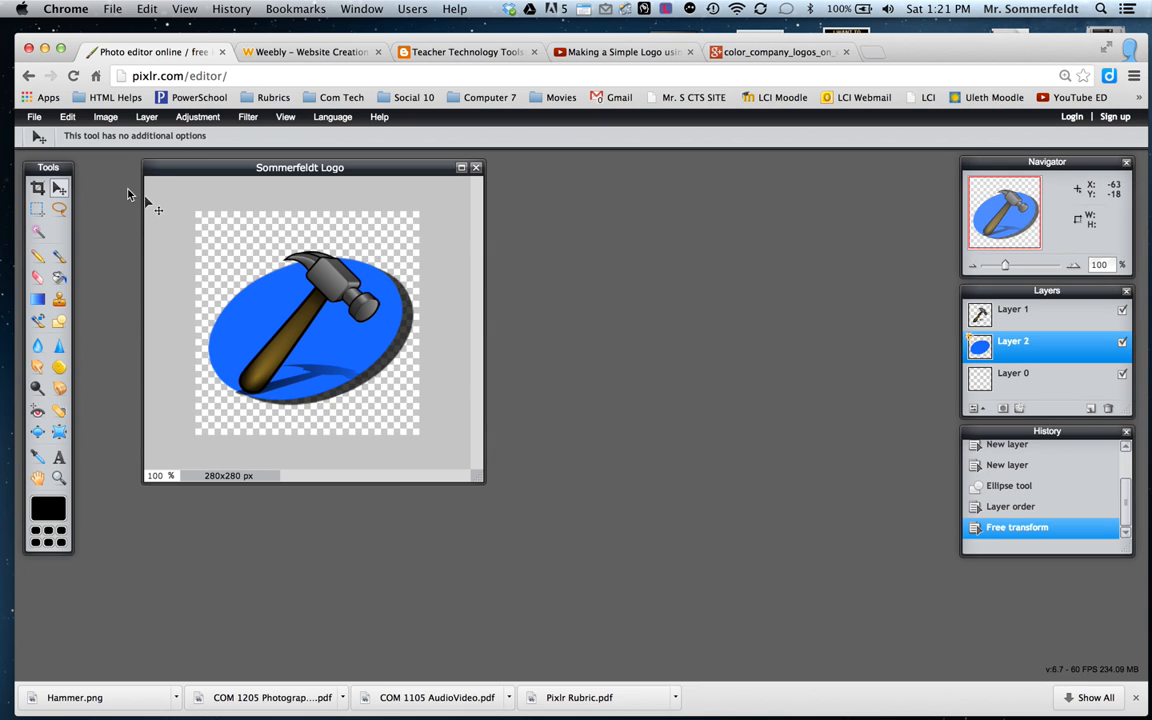
# Start saving the logo to the computer in PXD (Layered Pixlr image) format
pyautogui.click(33, 117)
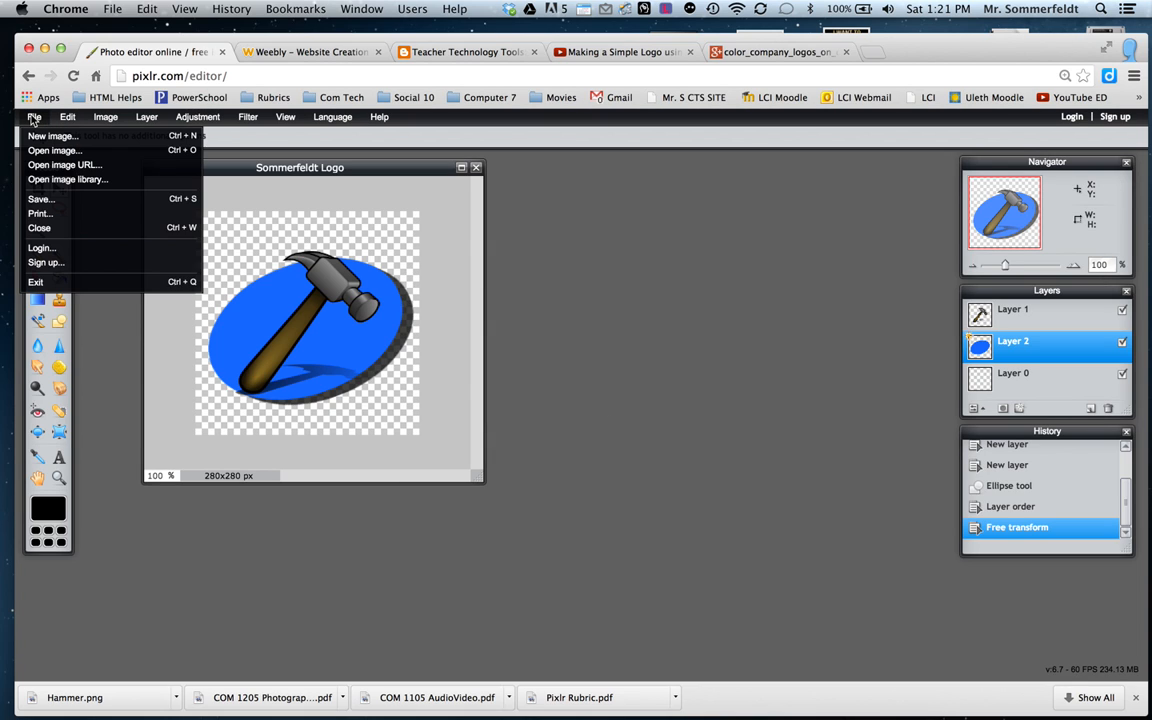
pyautogui.click(40, 200)
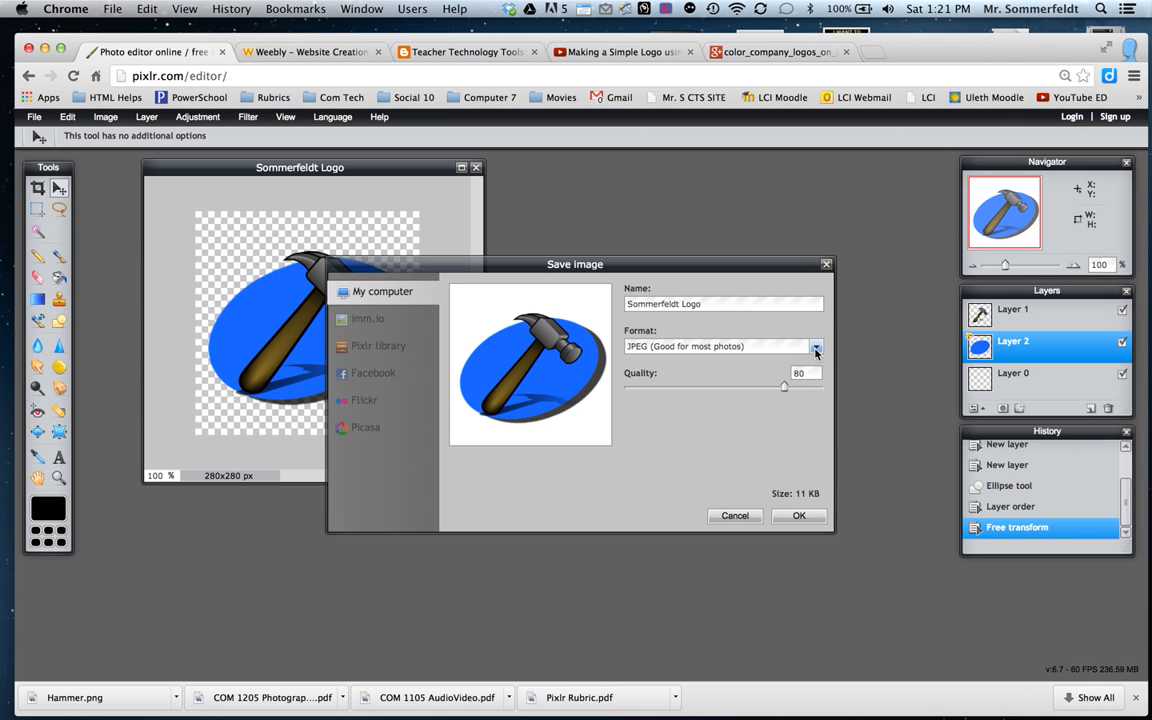
pyautogui.click(822, 387)
pyautogui.click(816, 347)
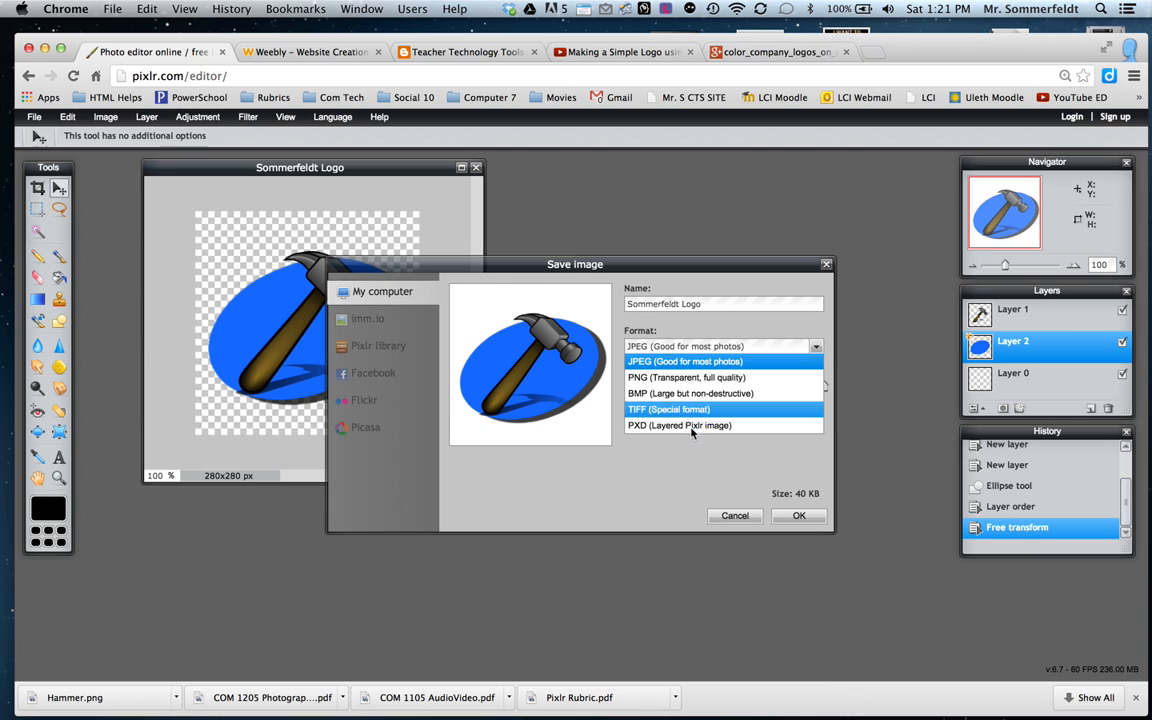
pyautogui.click(634, 432)
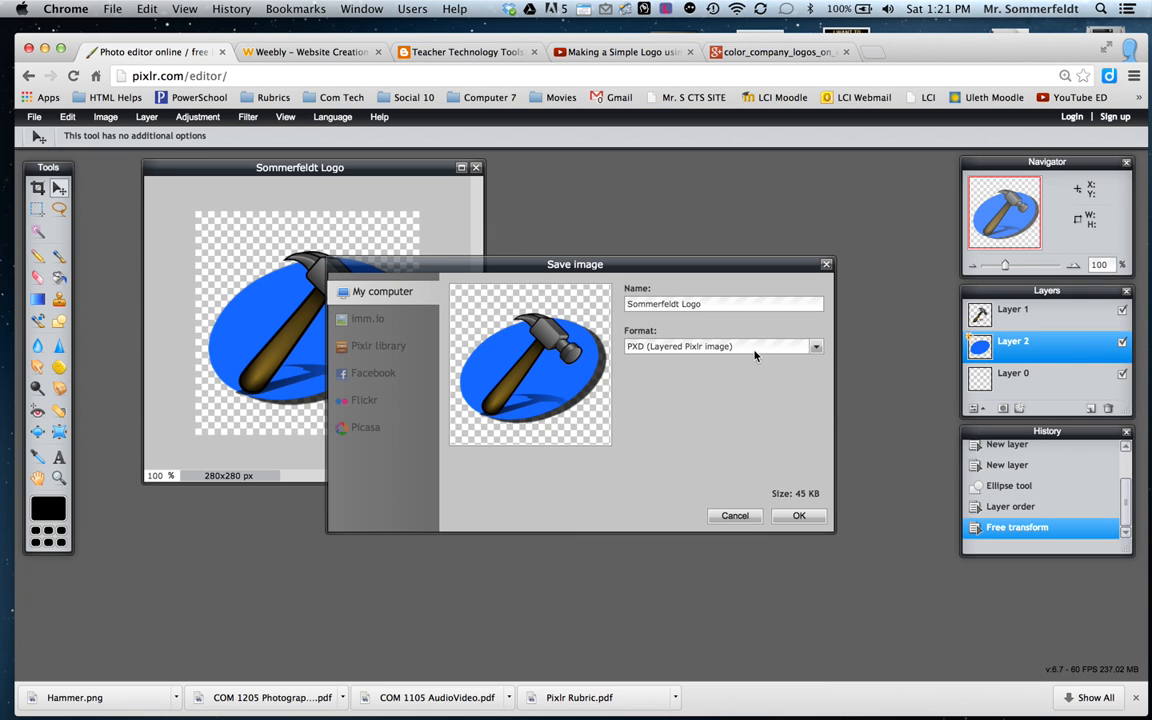
pyautogui.click(799, 515)
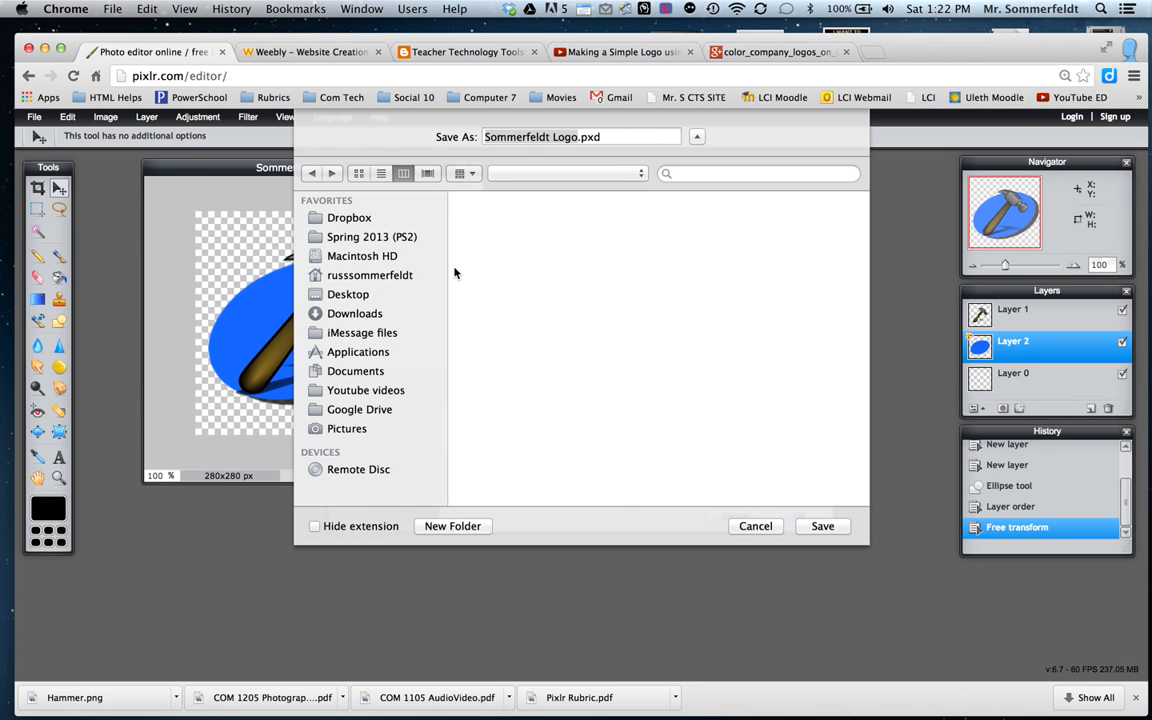
# Create a new folder named pixlr on the Desktop and save the layered PXD logo in it
pyautogui.click(354, 300)
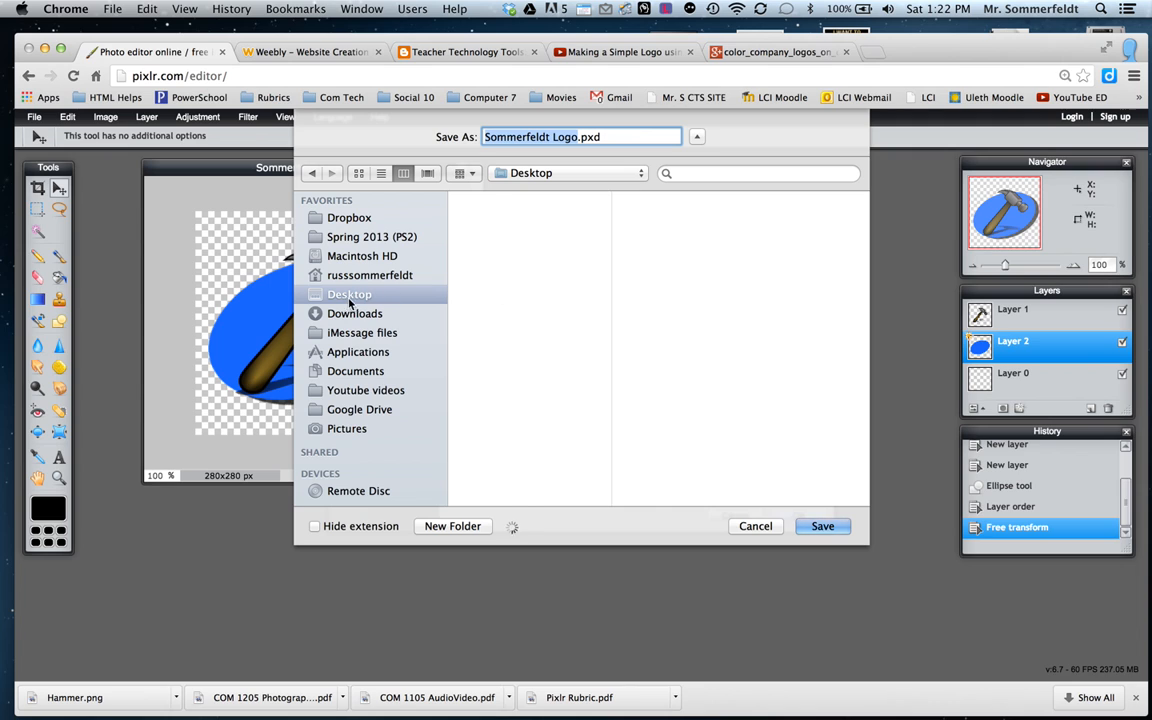
pyautogui.click(452, 526)
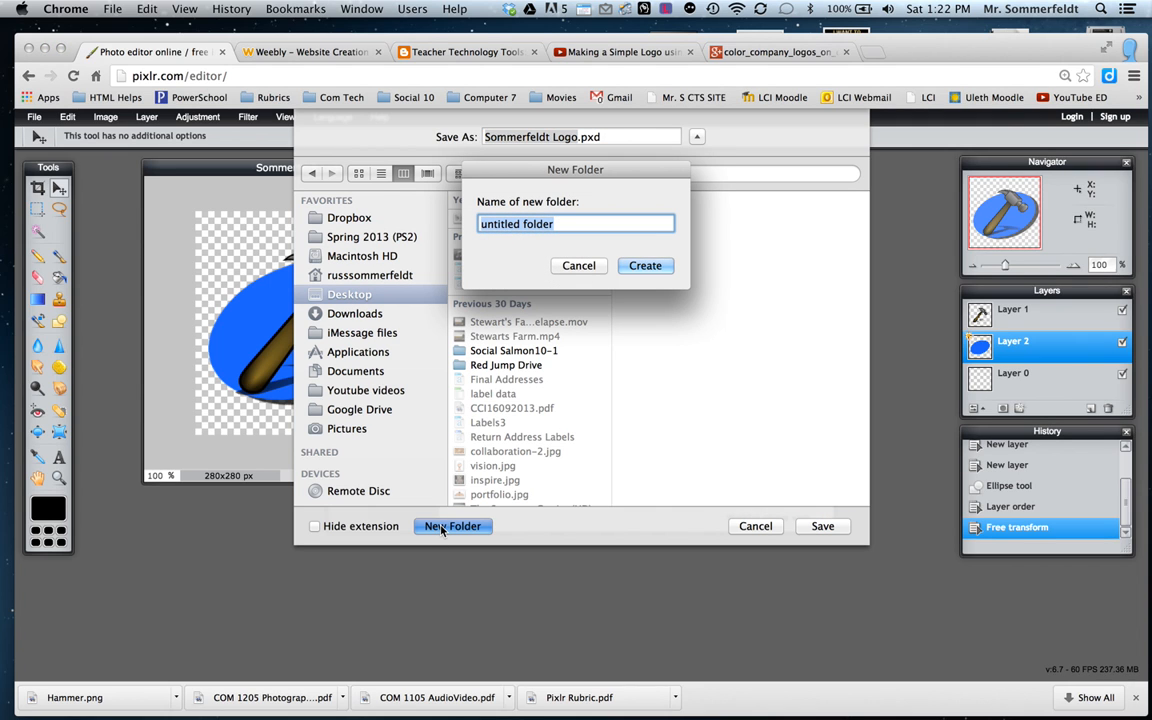
pyautogui.write('Pixl')
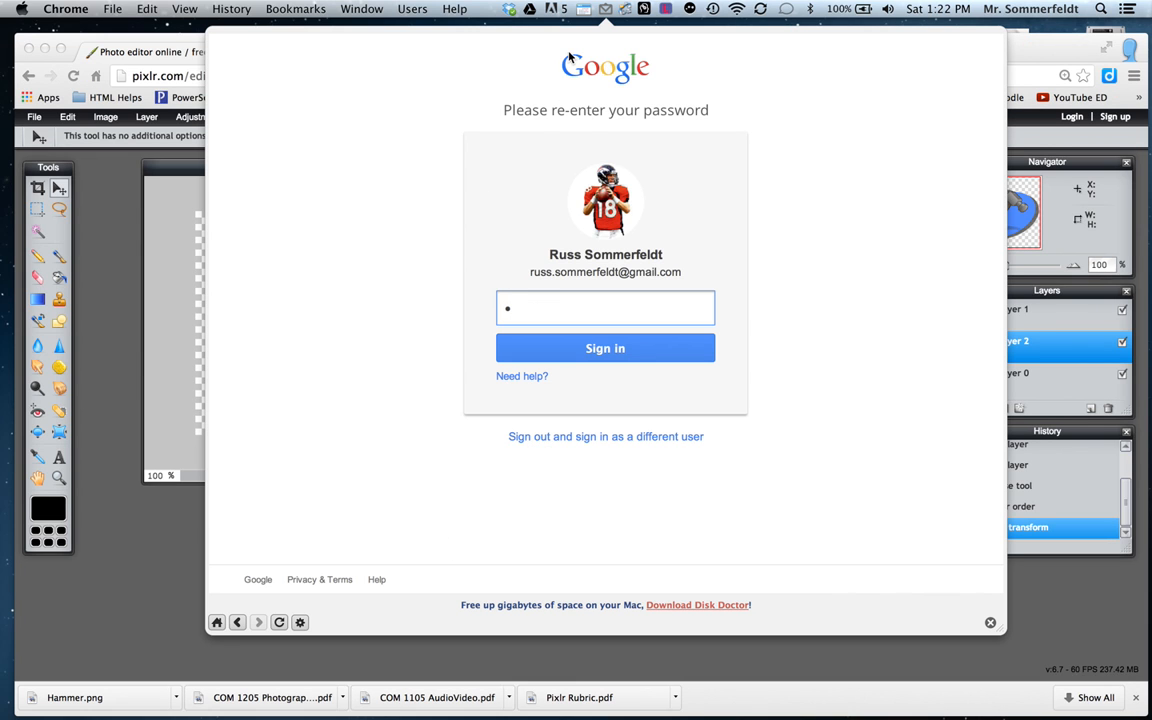
pyautogui.click(603, 10)
pyautogui.moveTo(529, 222); pyautogui.dragTo(463, 229)
pyautogui.click(491, 230)
pyautogui.click(498, 225)
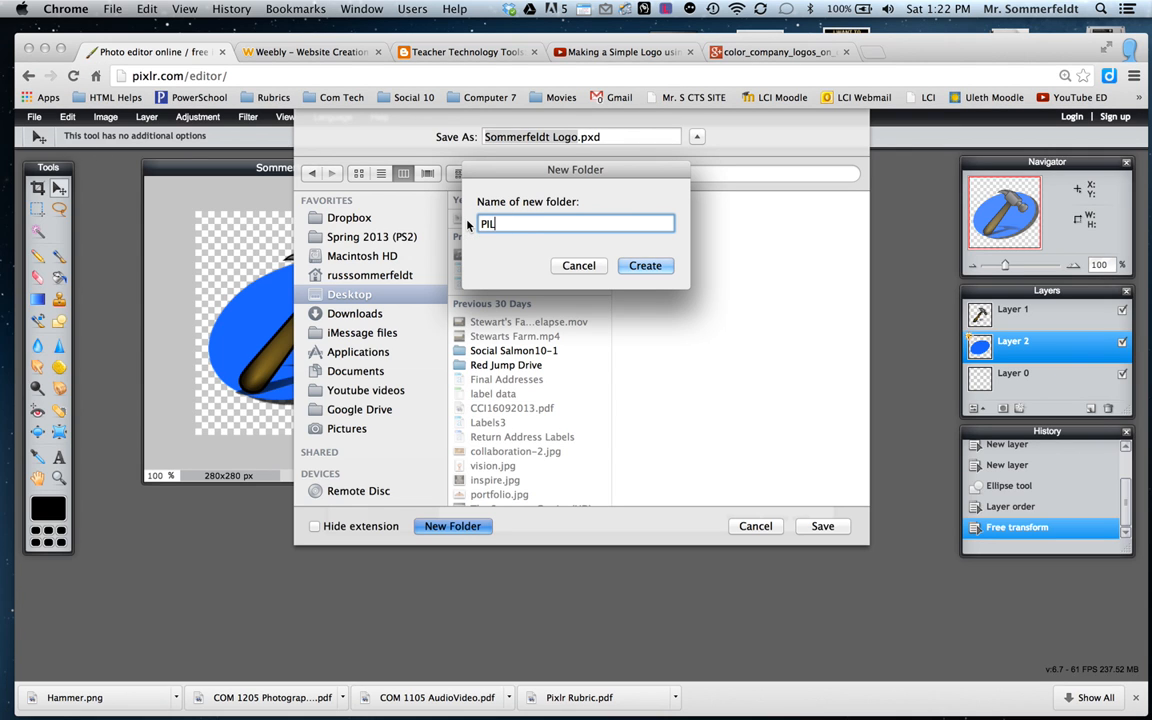
pyautogui.press('BackSpace')
pyautogui.press('BackSpace')
pyautogui.press('BackSpace')
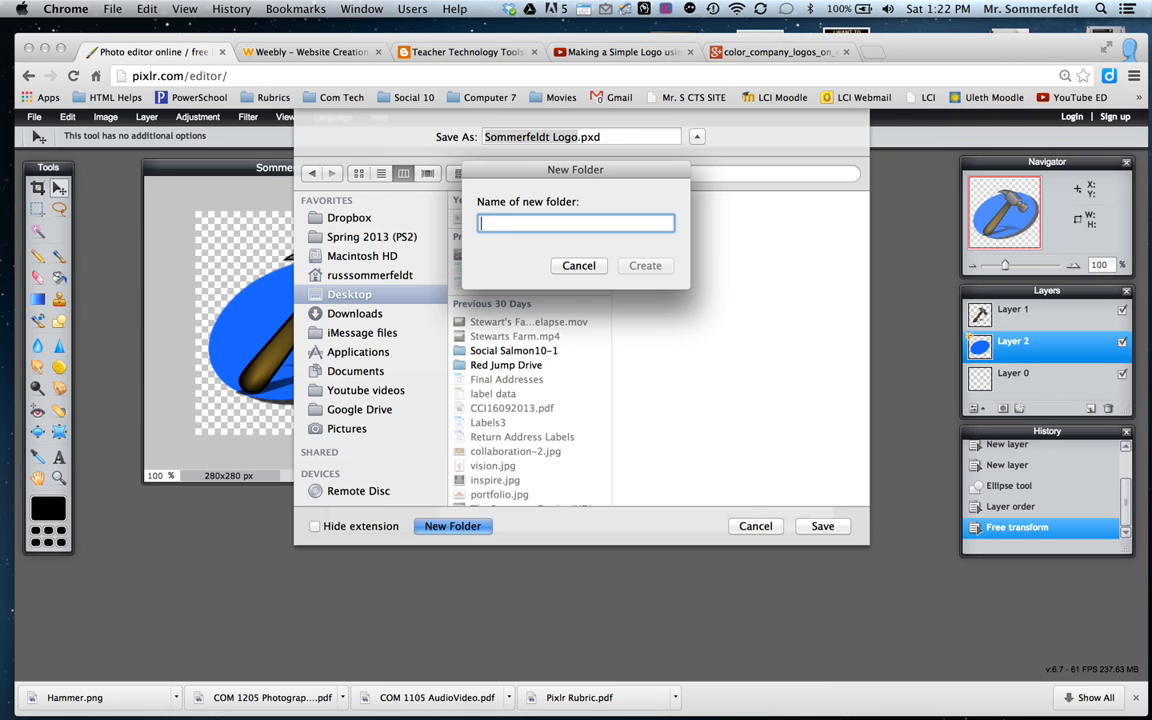
pyautogui.write('pixlr')
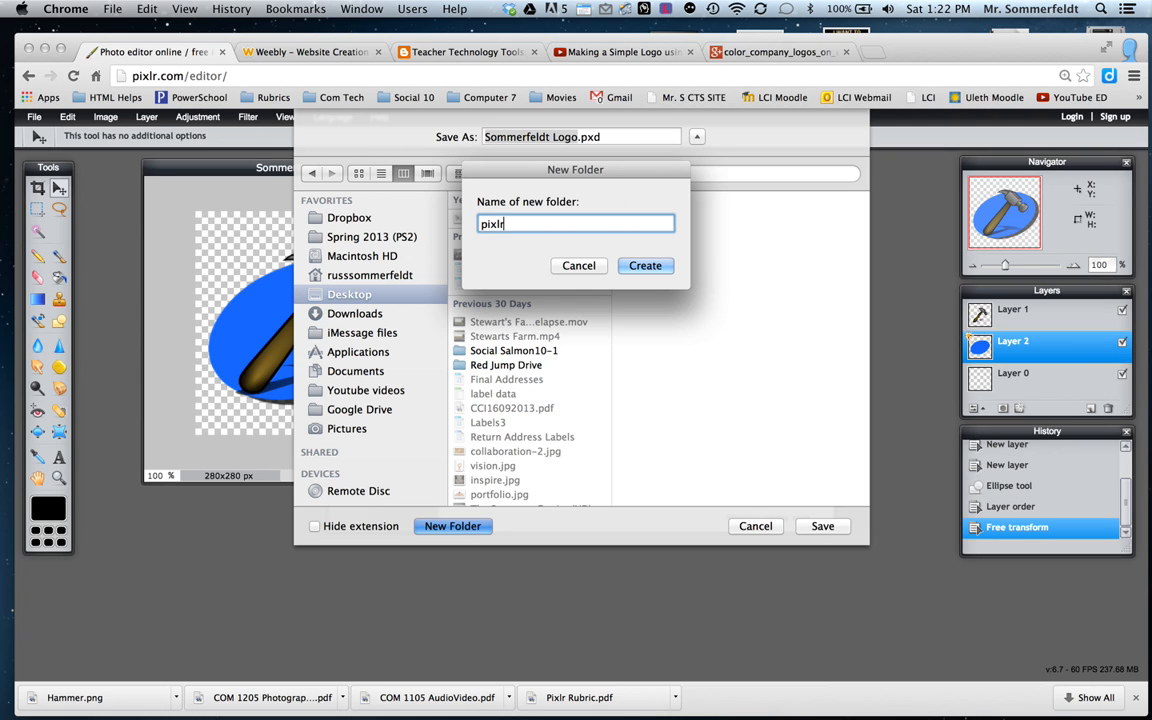
pyautogui.click(648, 264)
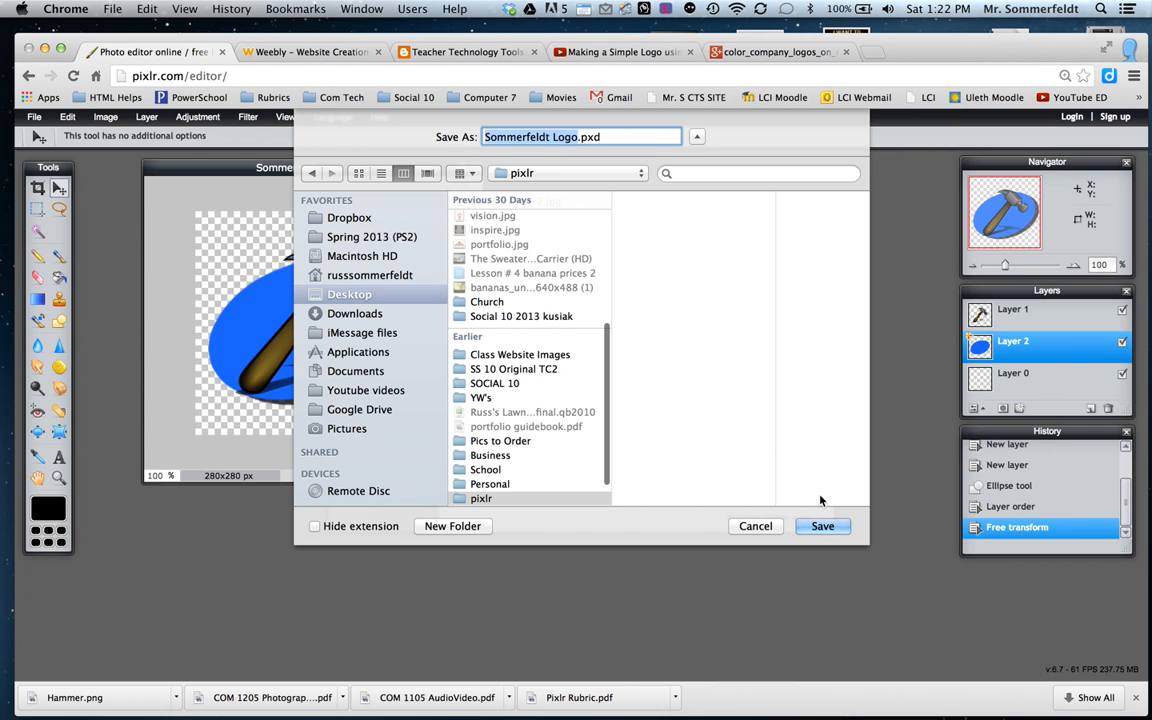
pyautogui.click(822, 526)
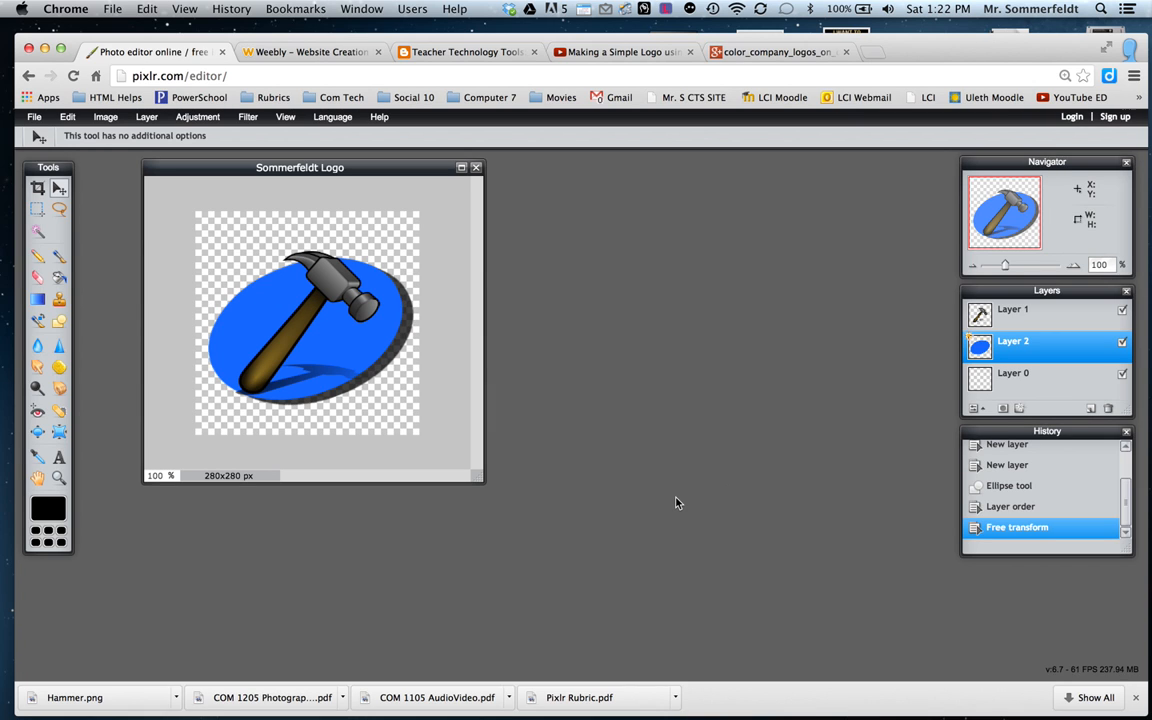
# Add the text HAMMER on its own layer, starting at the ellipse's upper-left edge and running over the hammer head
pyautogui.click(60, 459)
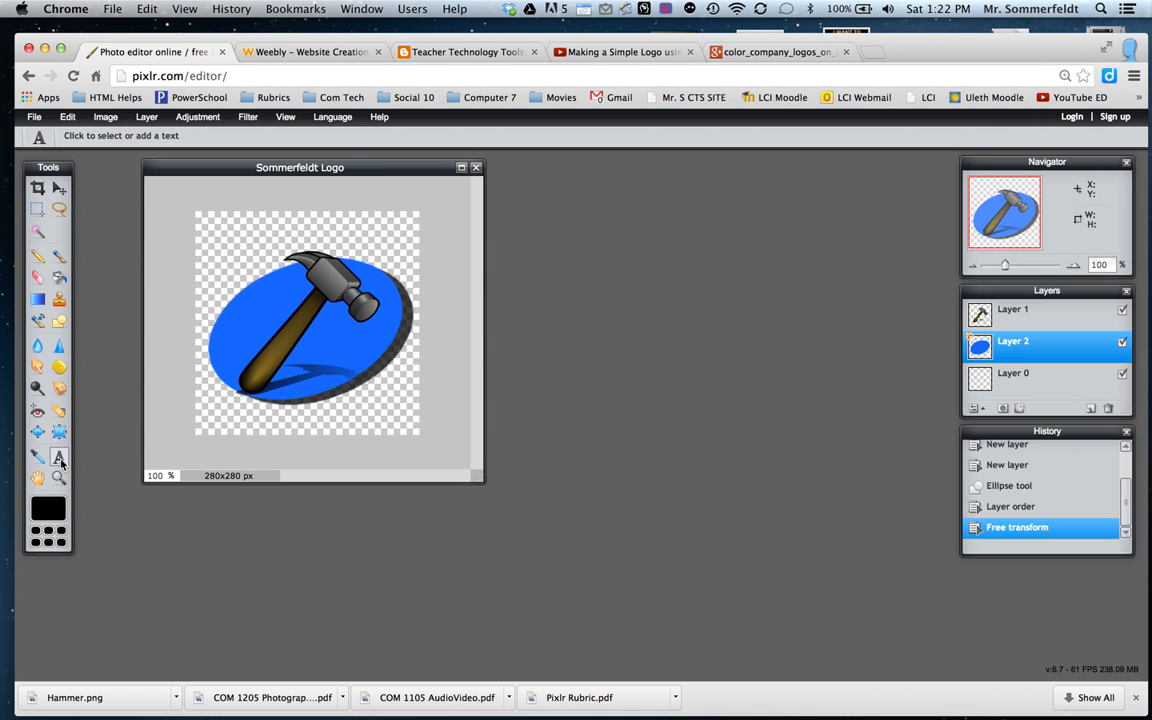
pyautogui.click(226, 273)
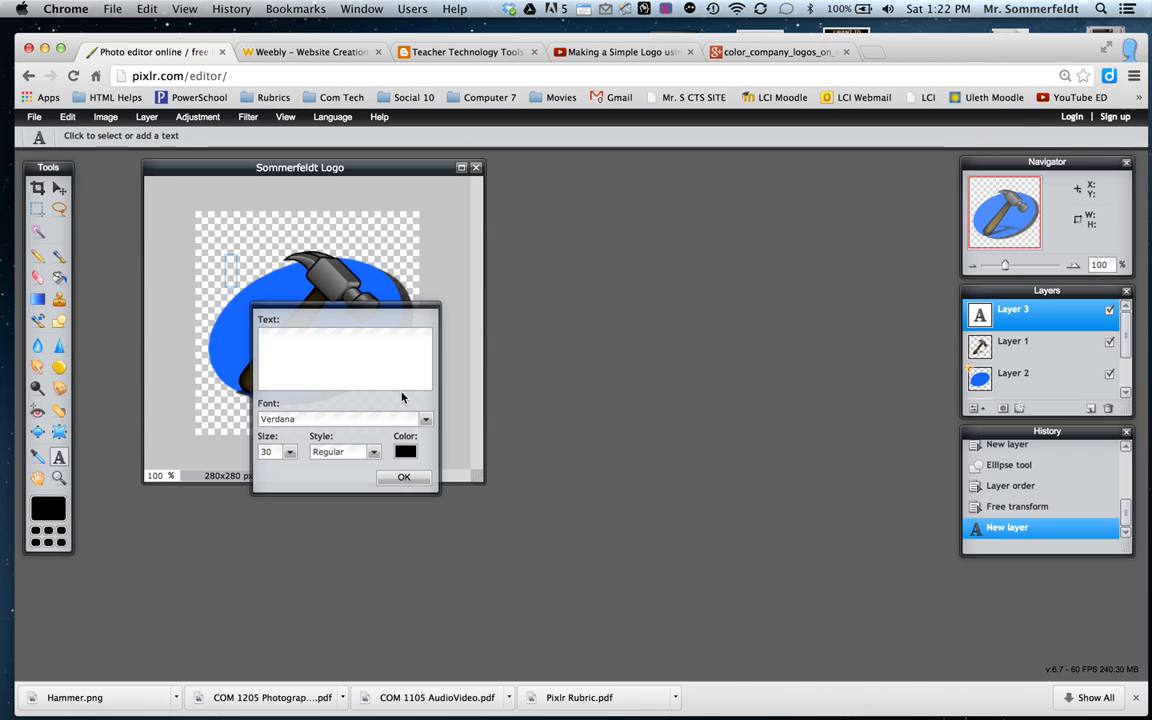
pyautogui.write('HAMMER')
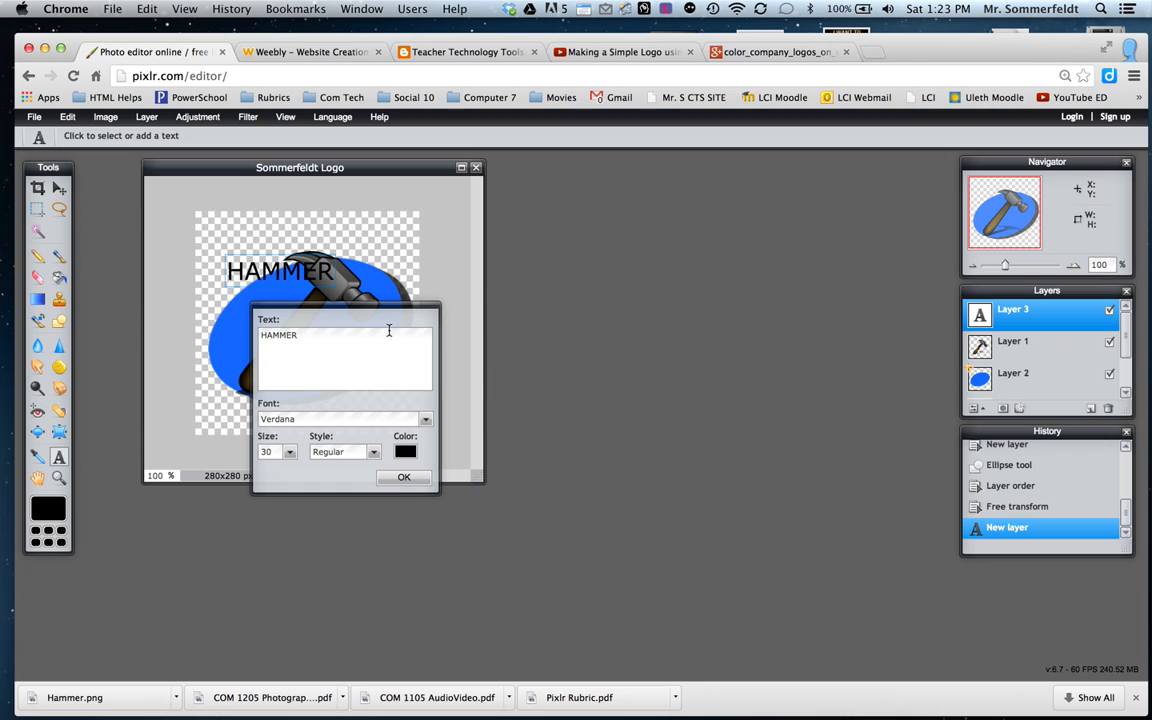
pyautogui.click(411, 476)
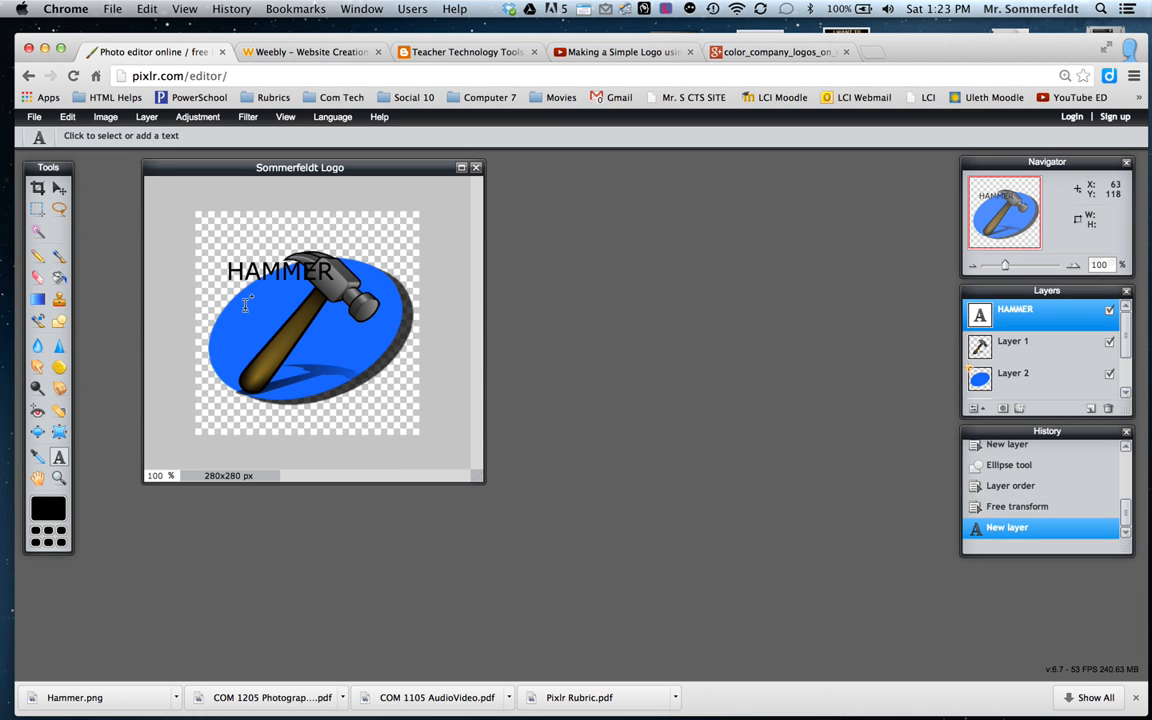
# Add the text TIME as a separate text layer below HAMMER, on the left part of the blue ellipse
pyautogui.click(238, 330)
pyautogui.write('TIME')
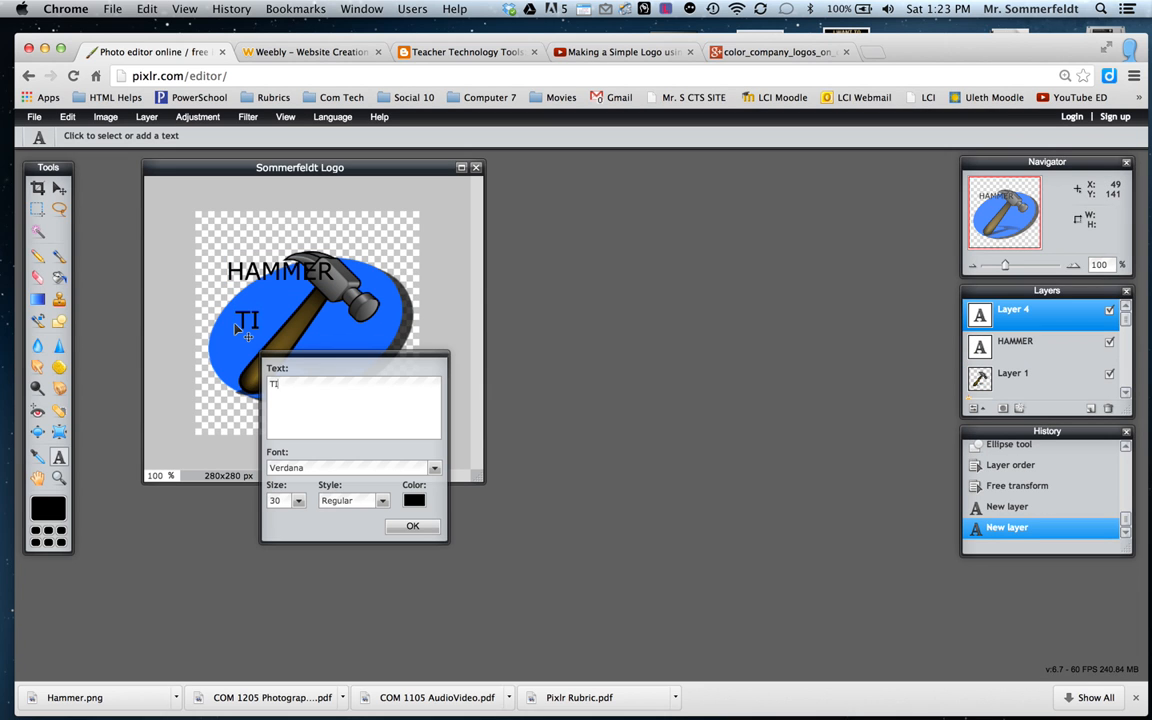
pyautogui.click(414, 526)
pyautogui.click(252, 248)
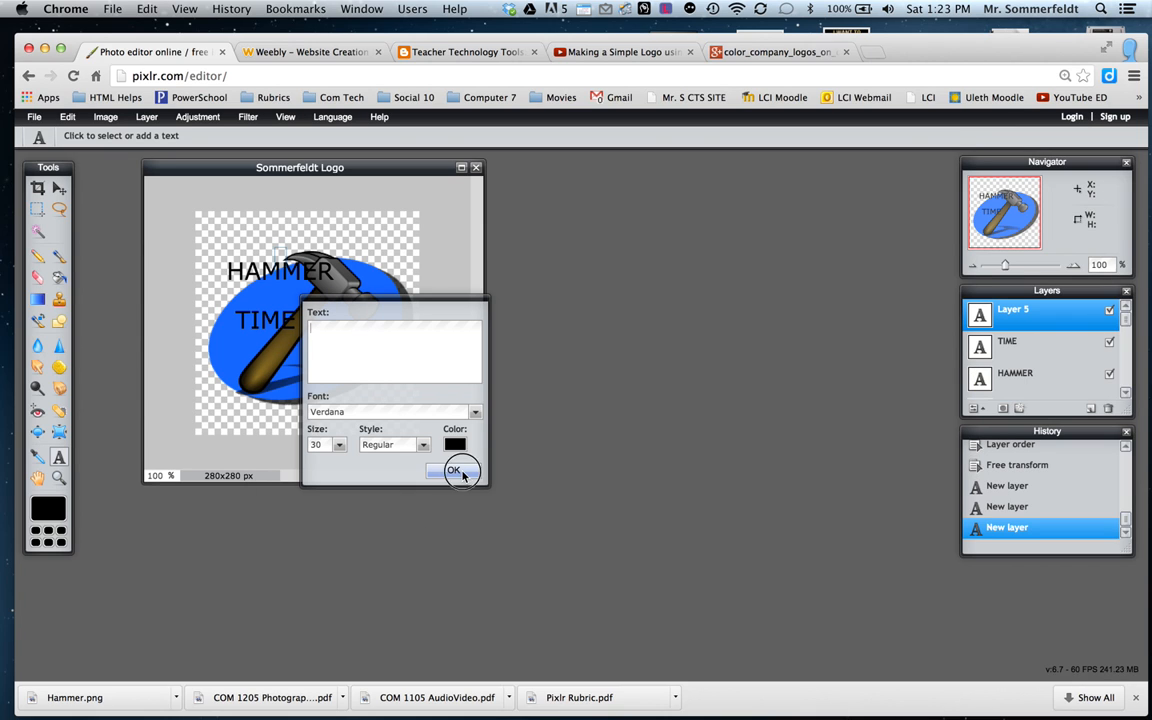
pyautogui.click(455, 470)
pyautogui.click(58, 190)
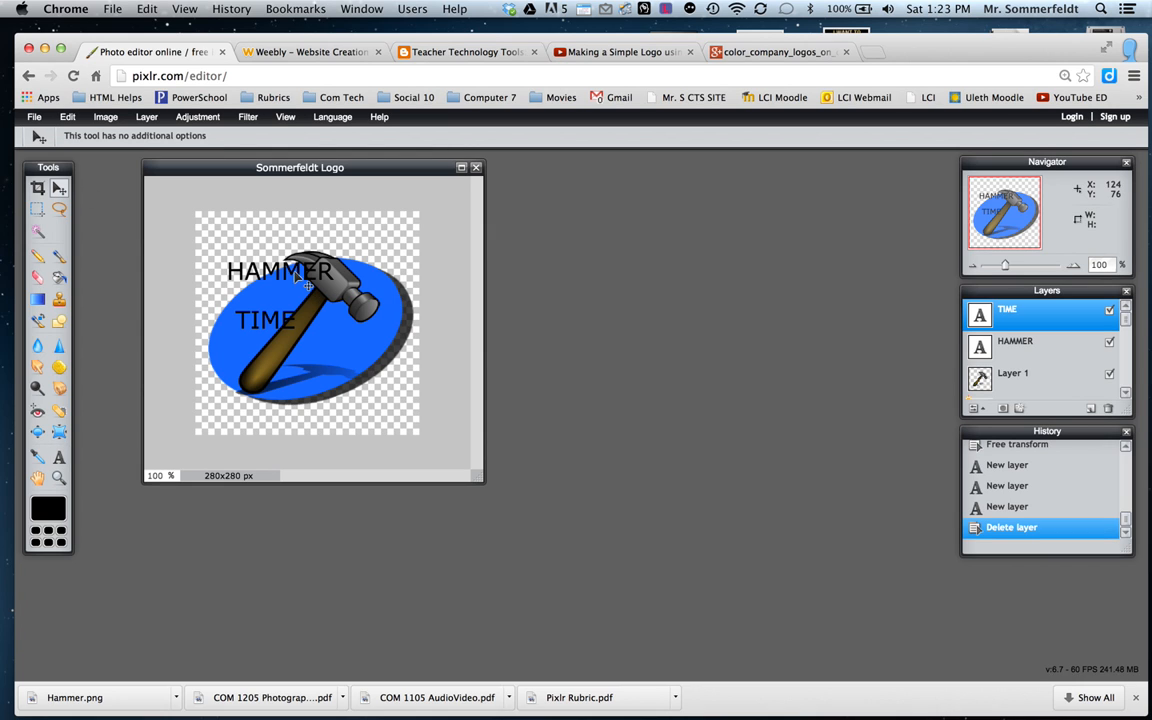
pyautogui.click(59, 457)
pyautogui.click(274, 241)
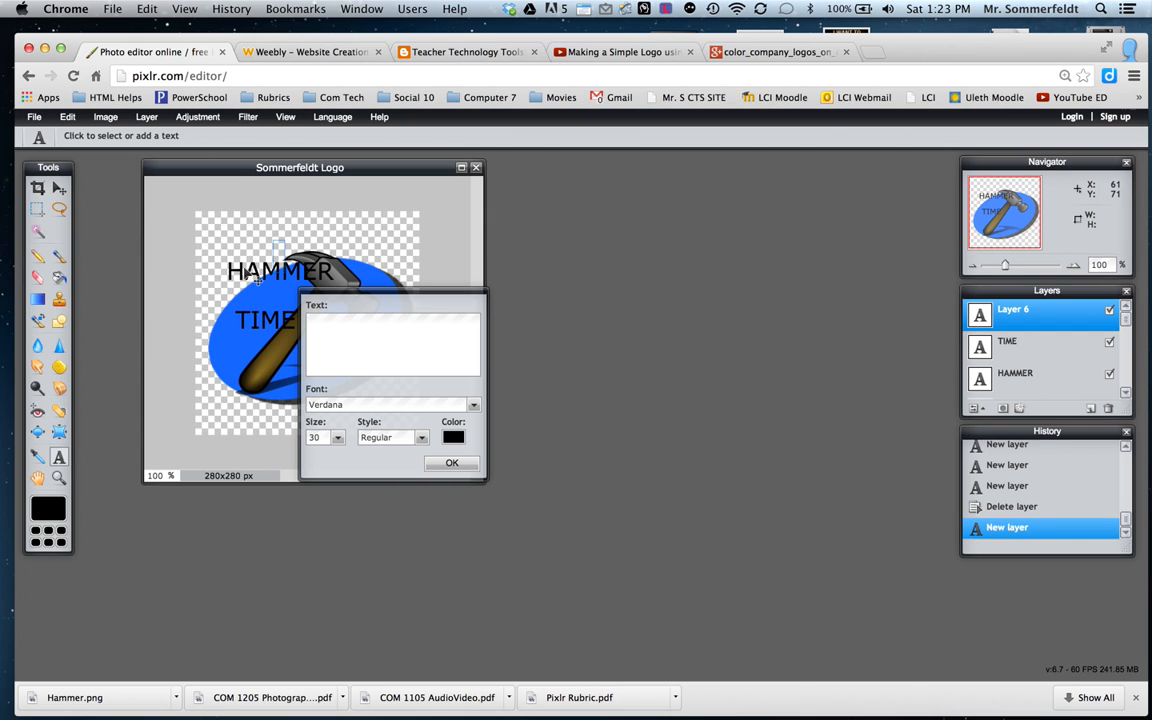
pyautogui.click(458, 465)
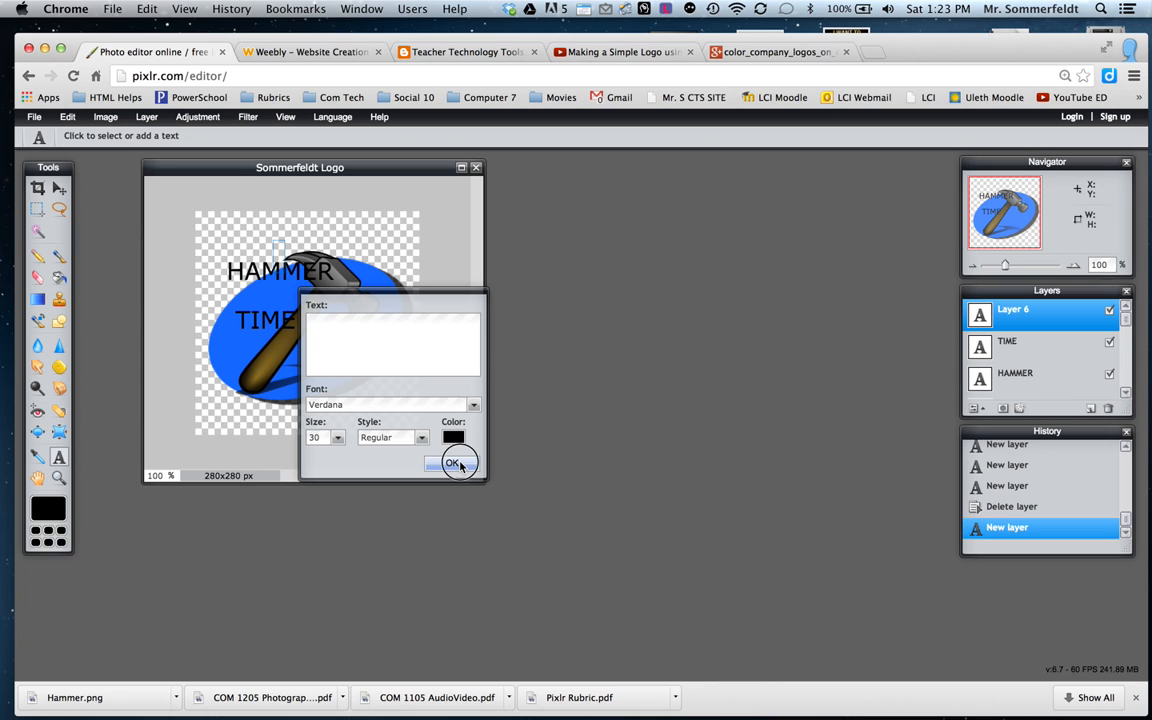
pyautogui.click(264, 290)
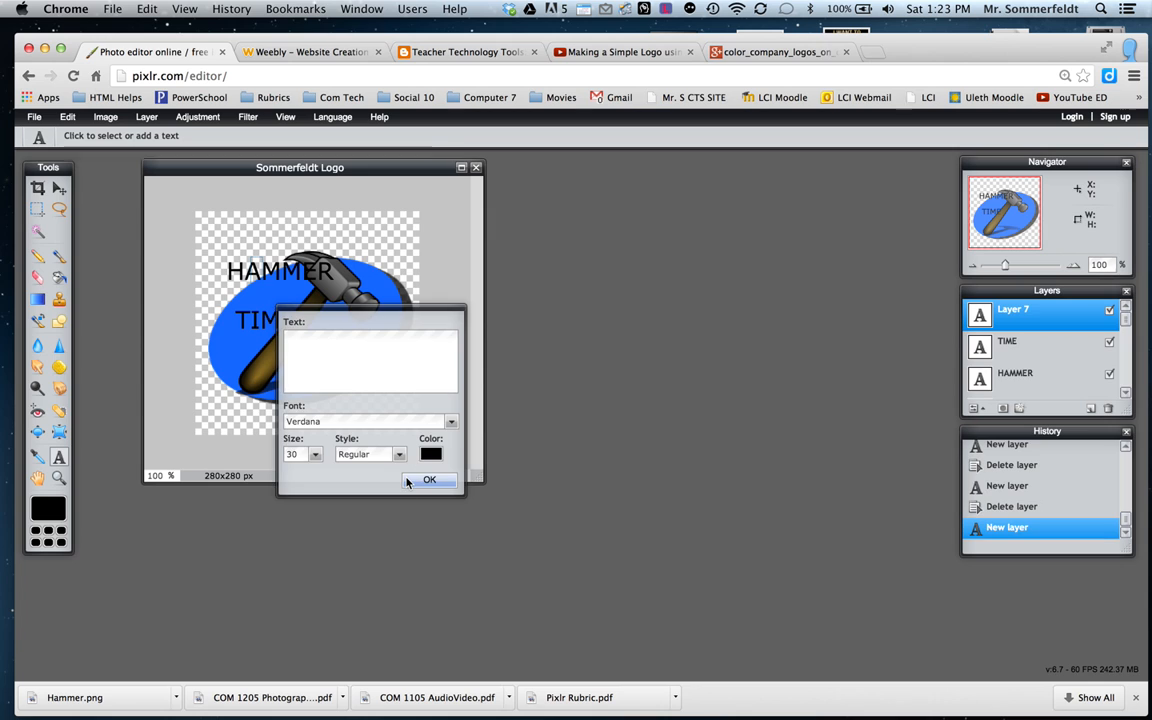
pyautogui.click(407, 482)
pyautogui.click(37, 477)
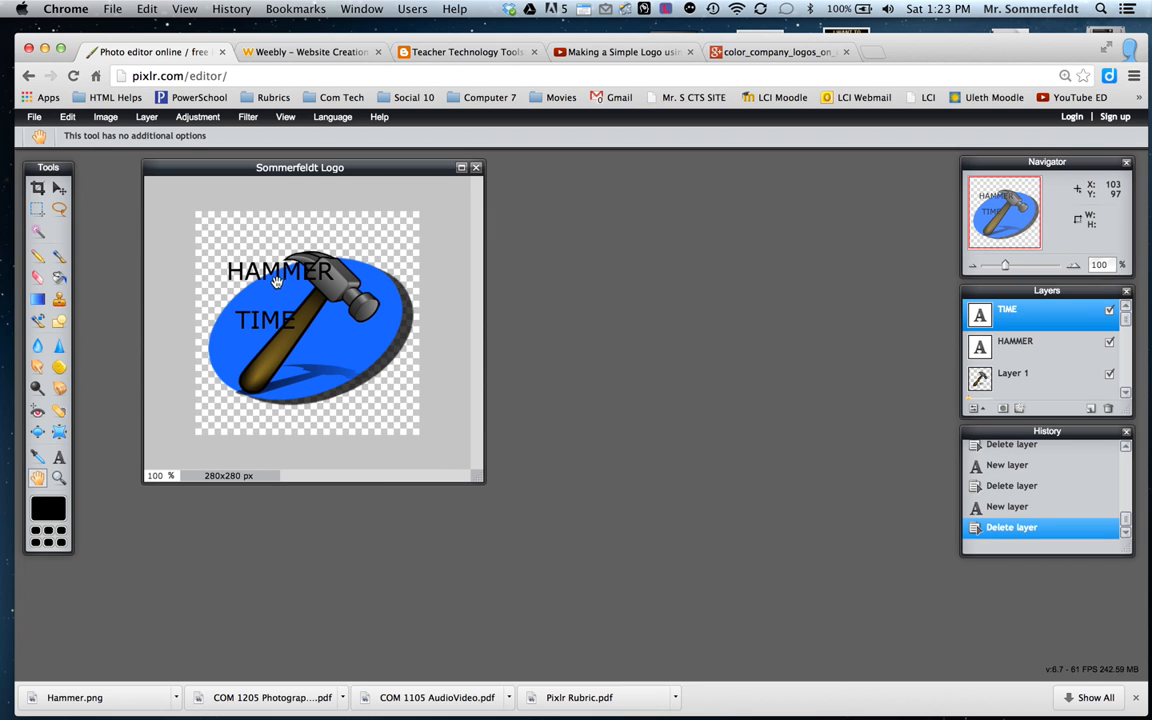
pyautogui.click(59, 187)
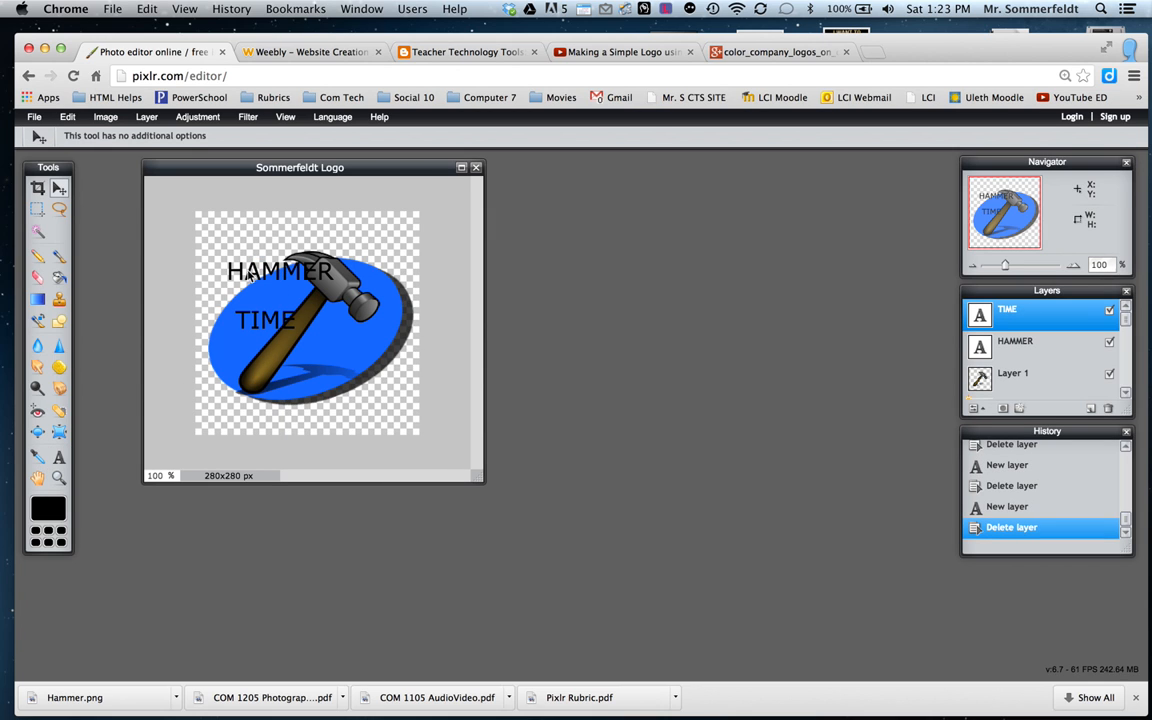
pyautogui.rightClick(262, 320)
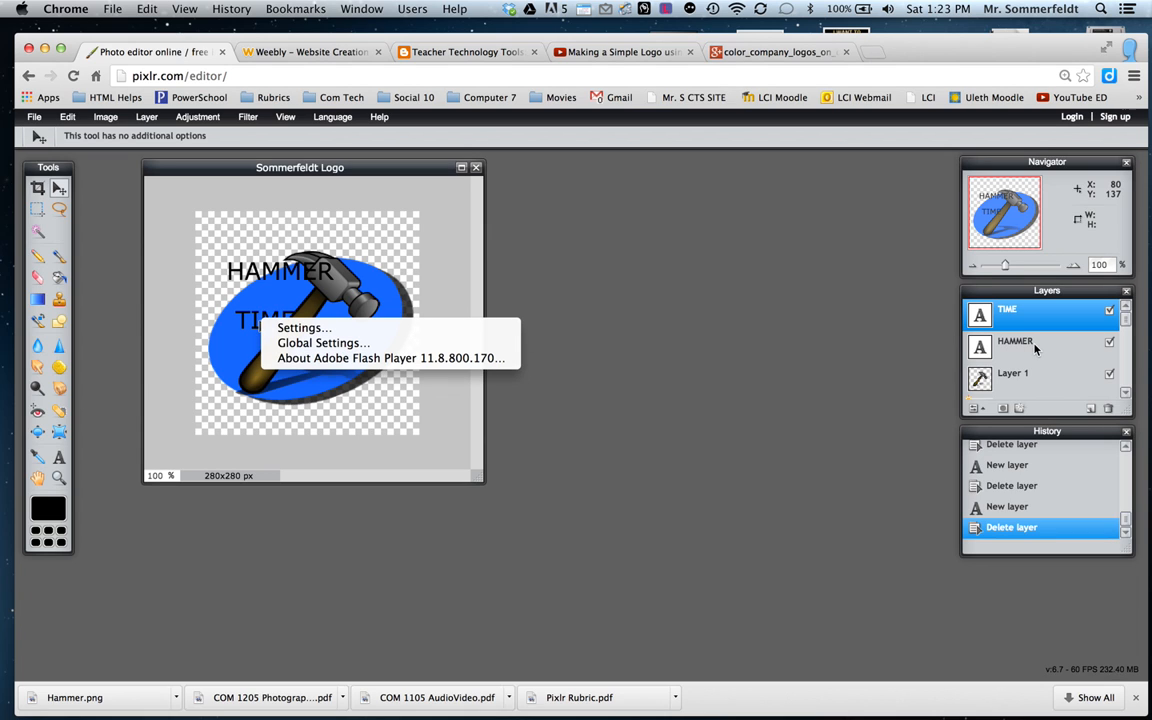
pyautogui.click(404, 208)
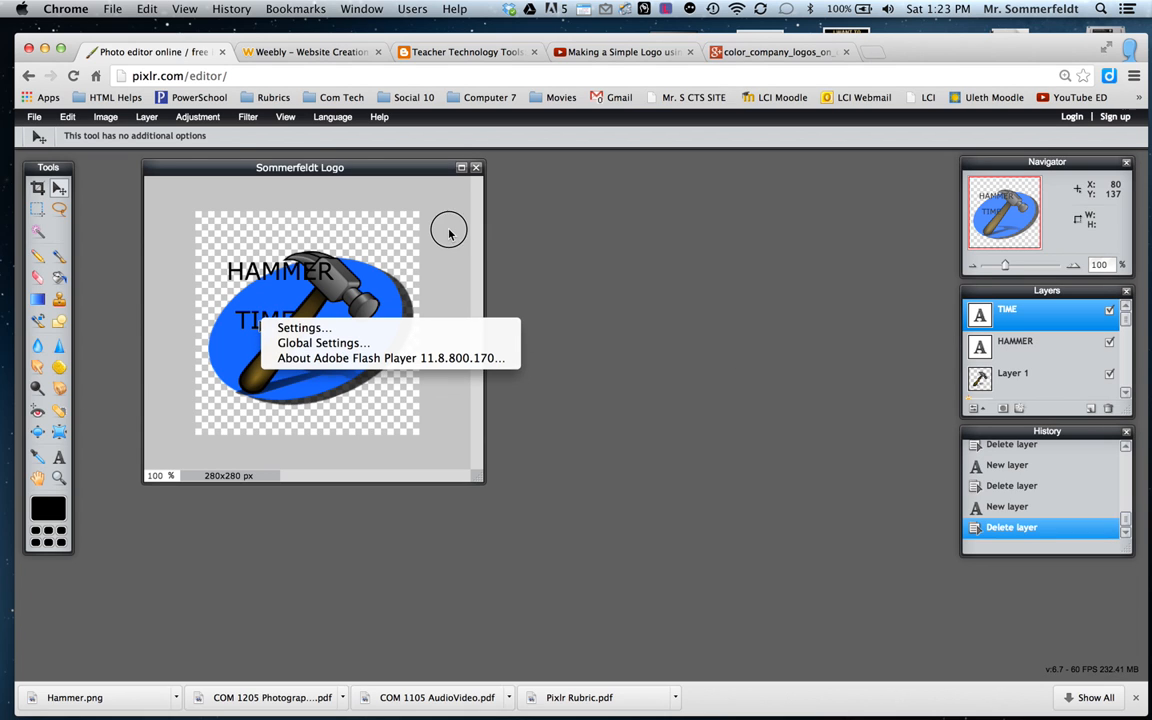
# Reopen the HAMMER text layer for editing and set its font to Impact and its size to 60
pyautogui.click(1015, 343)
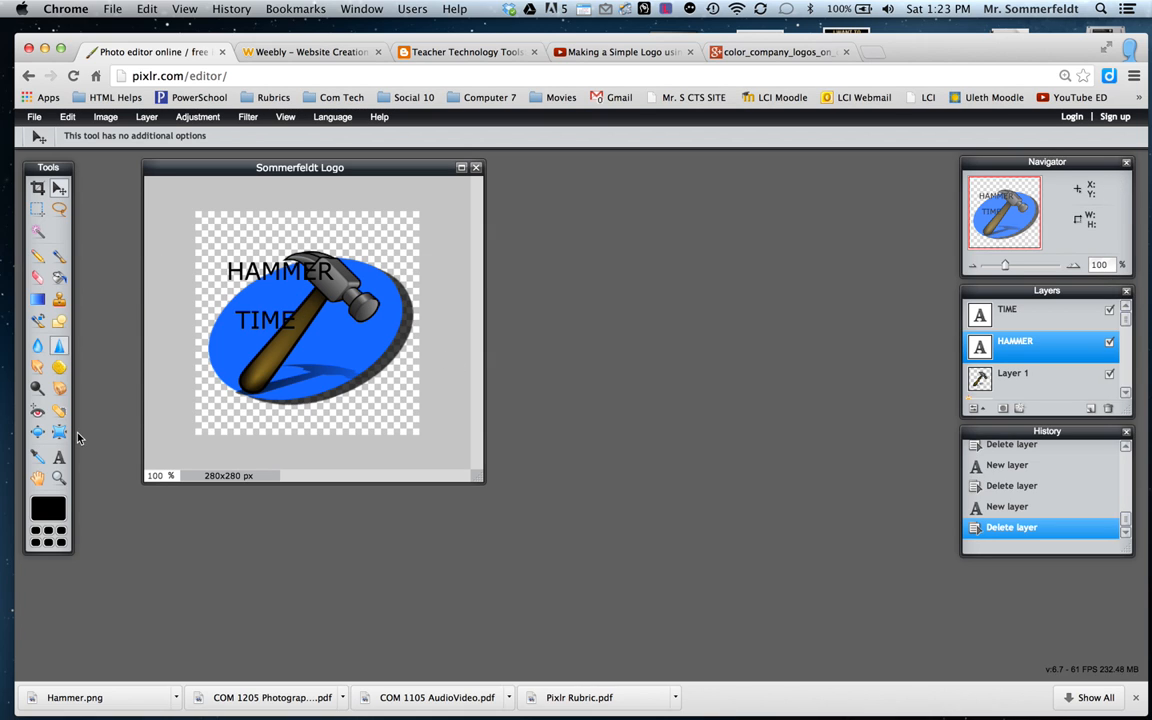
pyautogui.click(59, 457)
pyautogui.click(286, 272)
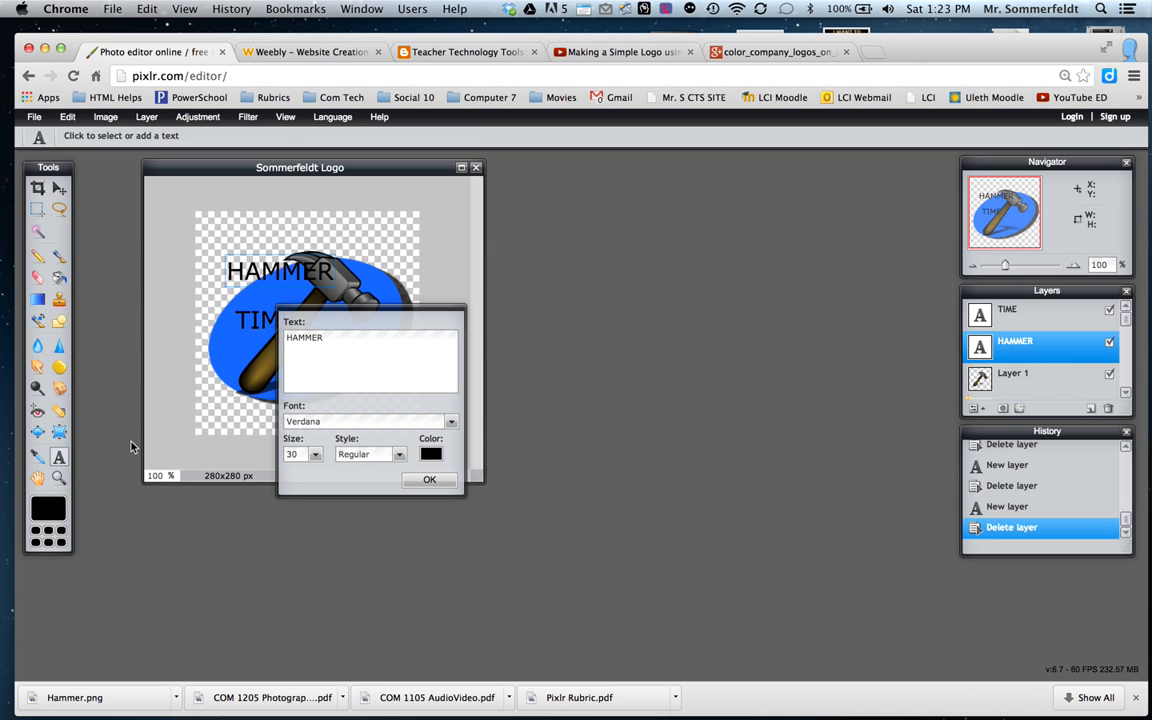
pyautogui.moveTo(329, 339); pyautogui.dragTo(285, 338)
pyautogui.click(325, 344)
pyautogui.click(450, 422)
pyautogui.scroll(-15, 355, 497)
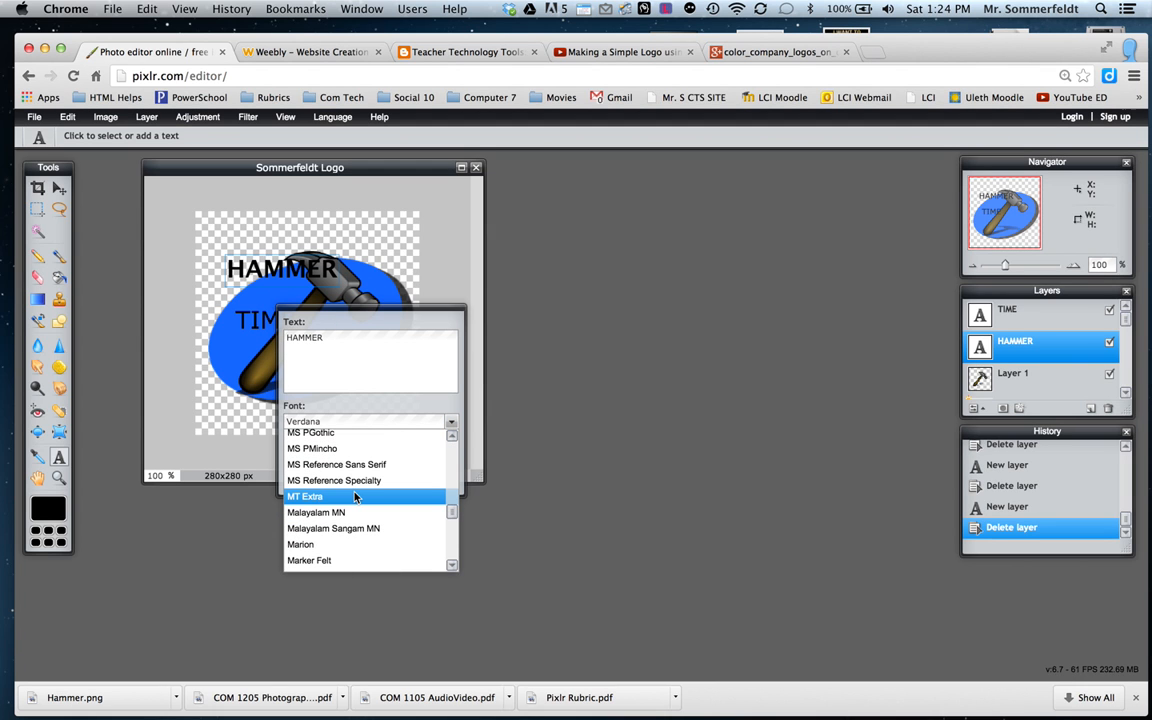
pyautogui.scroll(8, 355, 497)
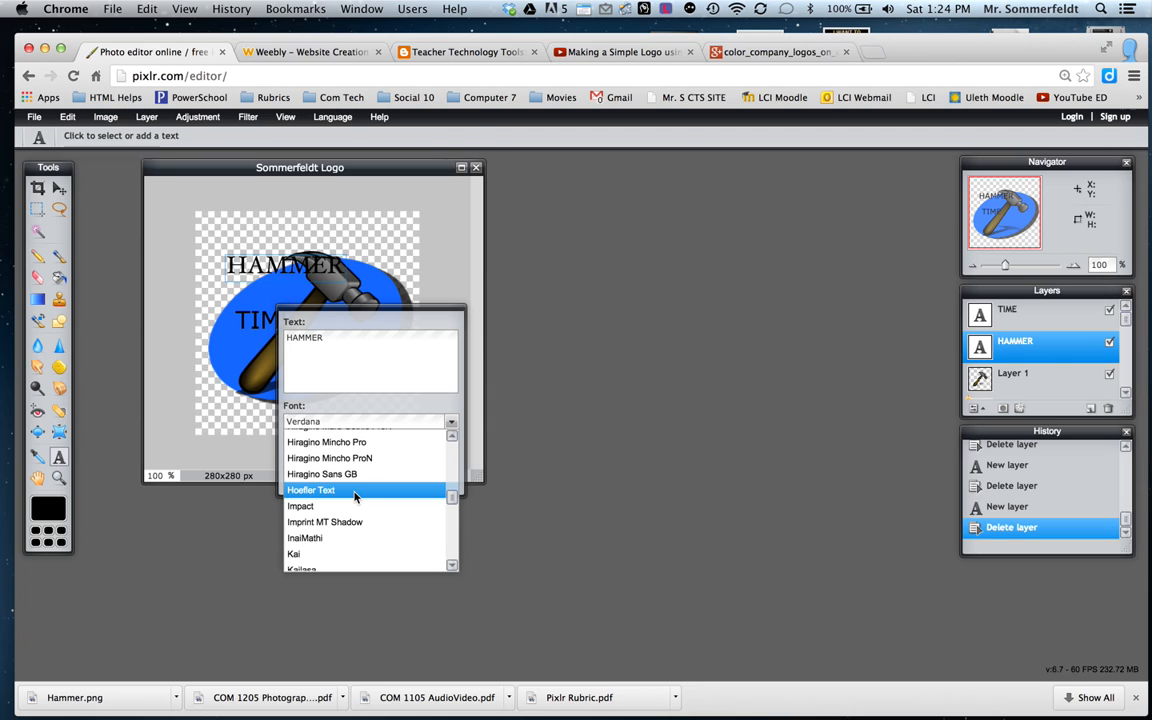
pyautogui.click(350, 506)
pyautogui.click(315, 455)
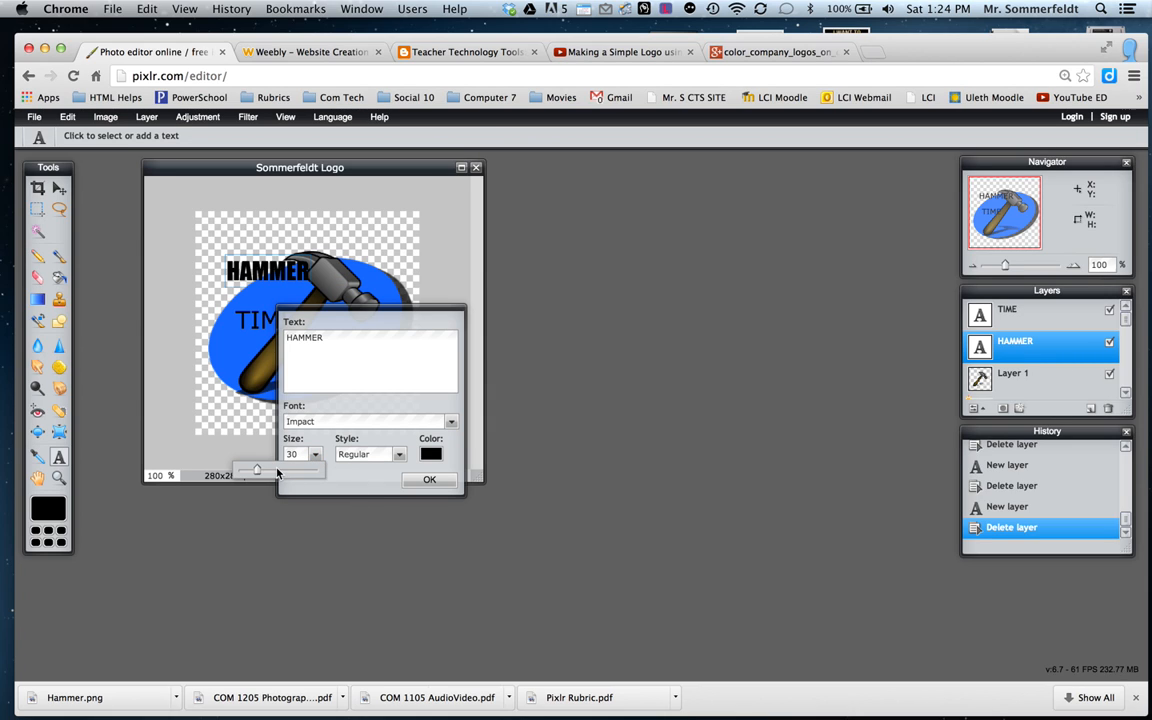
pyautogui.moveTo(257, 472); pyautogui.dragTo(275, 474)
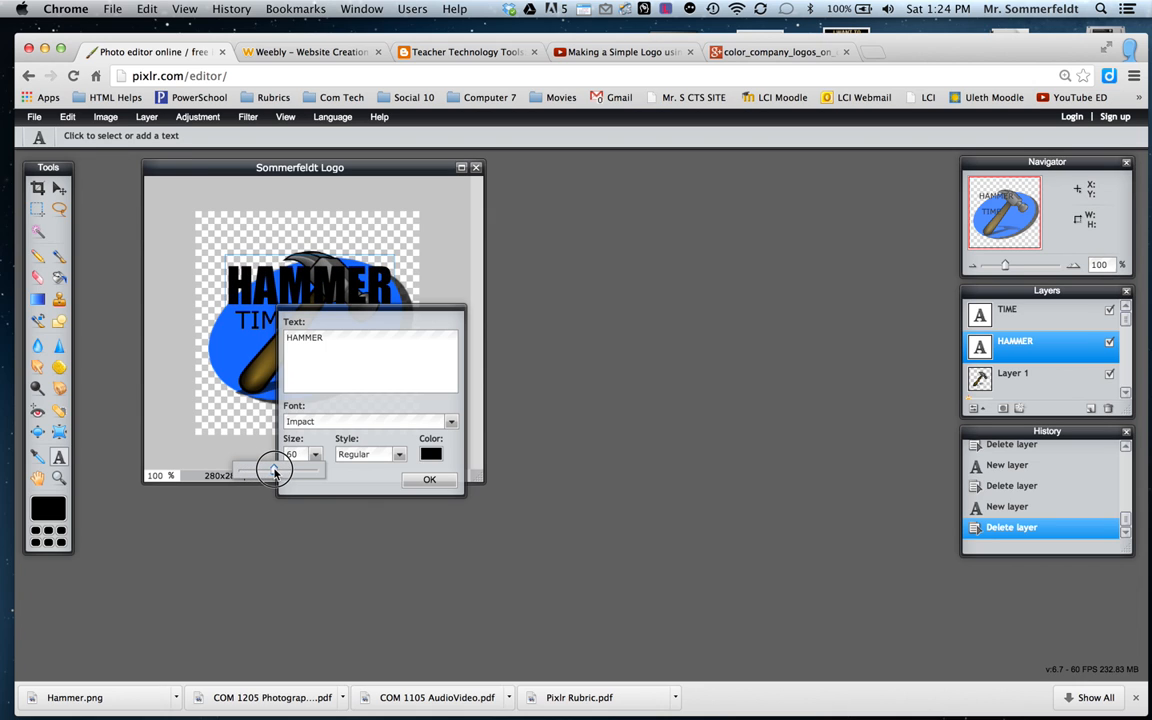
pyautogui.click(403, 456)
pyautogui.click(403, 456)
# Change the HAMMER text colour to bright yellow and apply the text changes
pyautogui.click(431, 457)
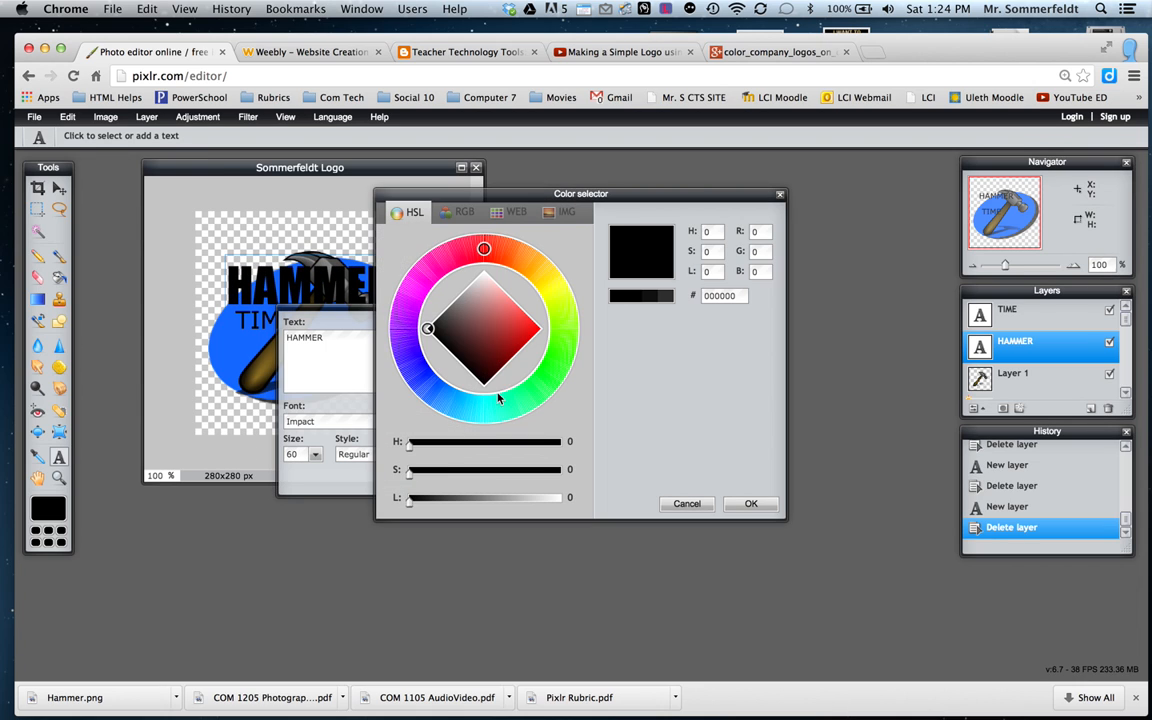
pyautogui.click(561, 289)
pyautogui.click(531, 329)
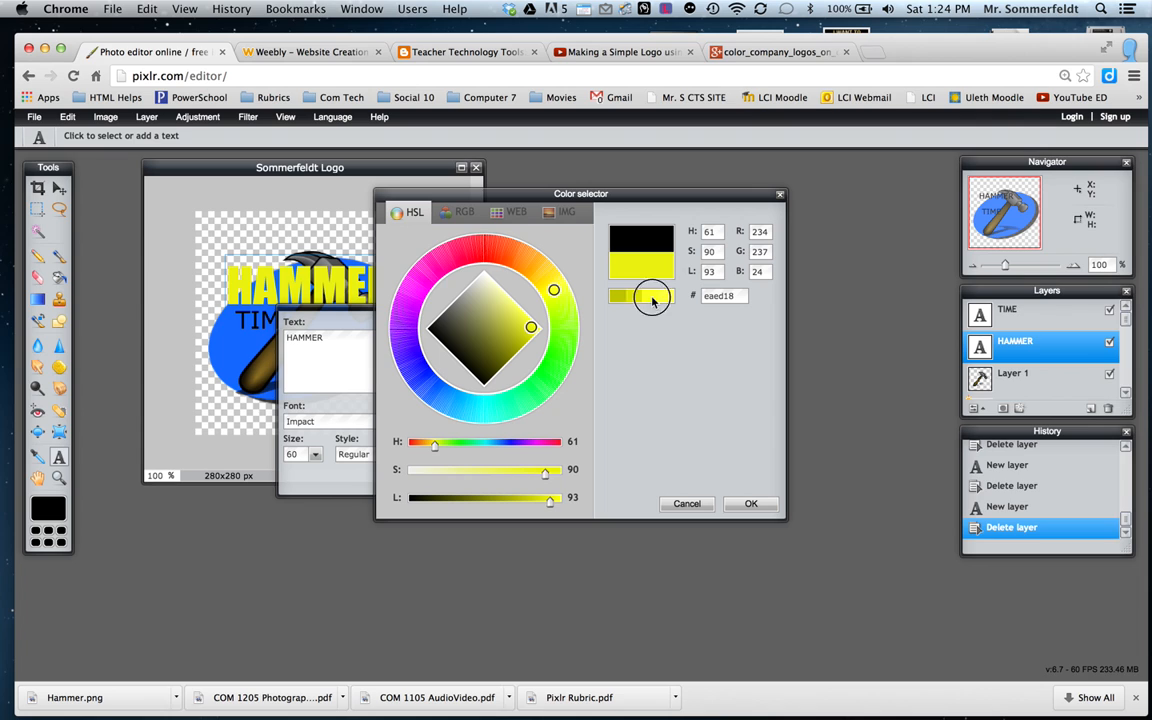
pyautogui.click(652, 300)
pyautogui.click(748, 504)
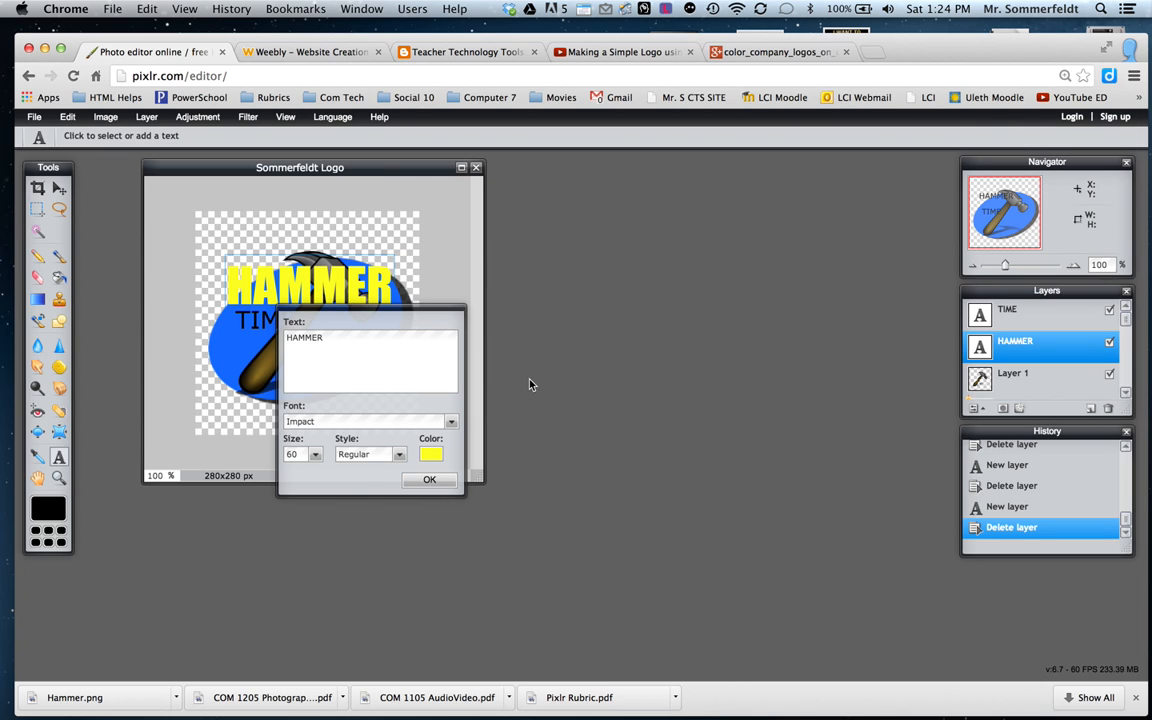
pyautogui.click(424, 483)
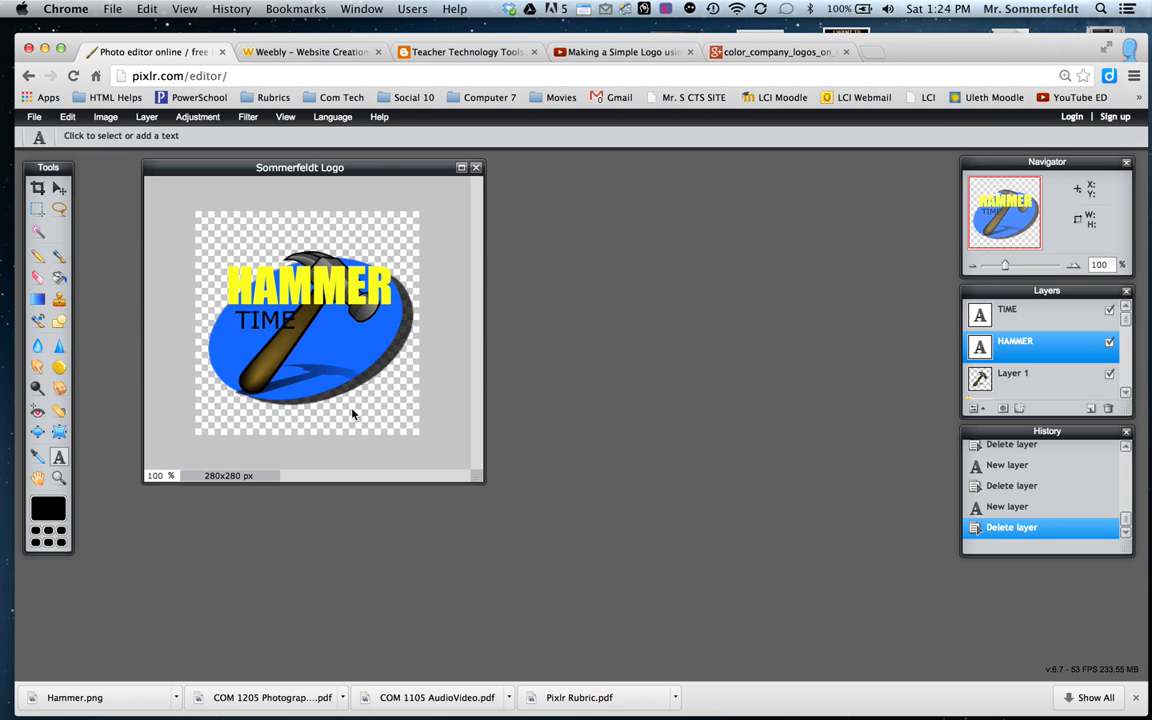
# Reopen the TIME text layer for editing and set its font to Impact and its size to 60
pyautogui.click(283, 340)
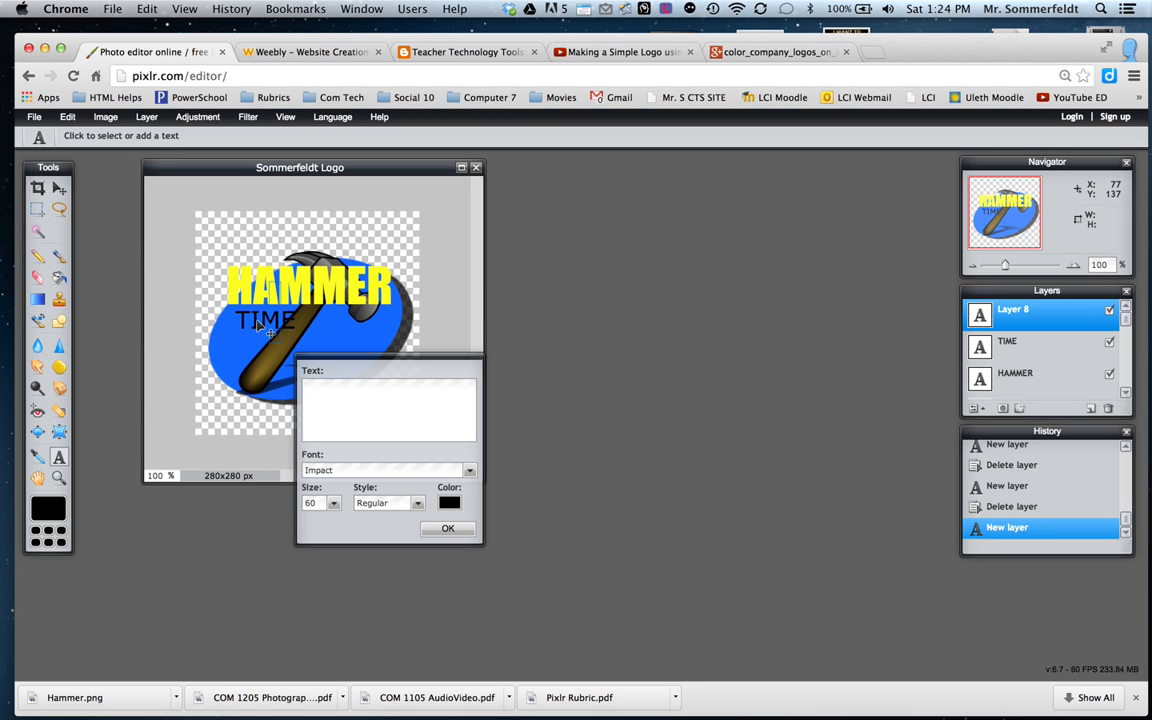
pyautogui.click(424, 533)
pyautogui.click(252, 320)
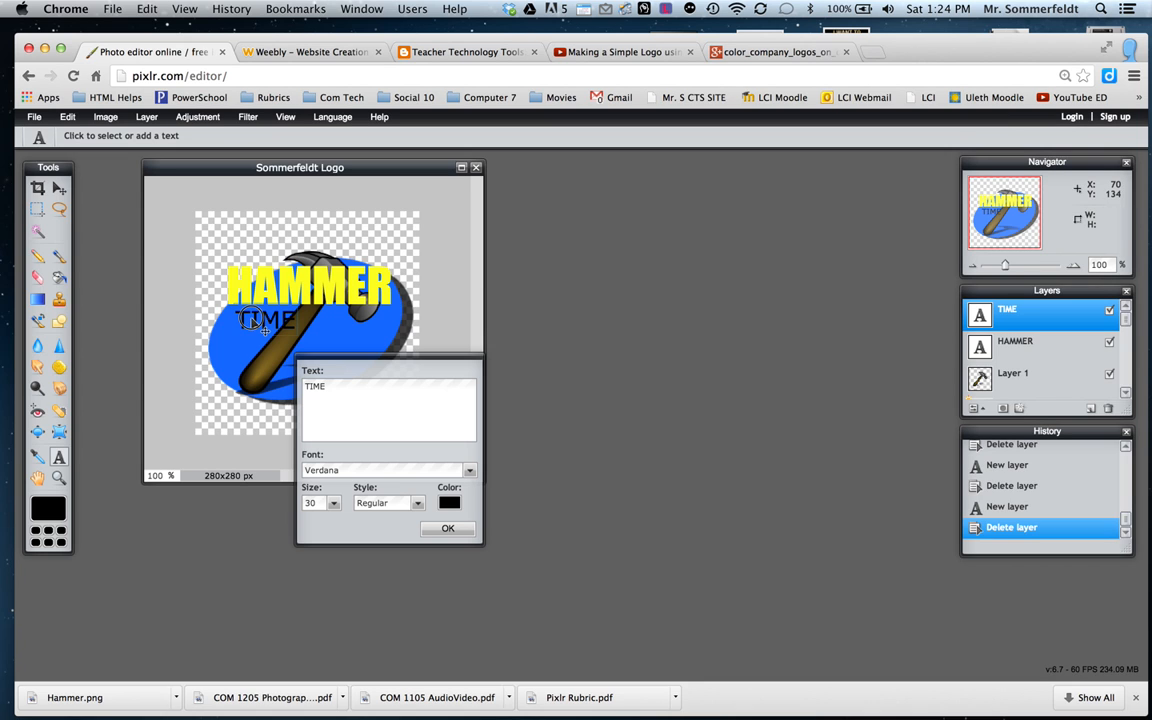
pyautogui.click(374, 471)
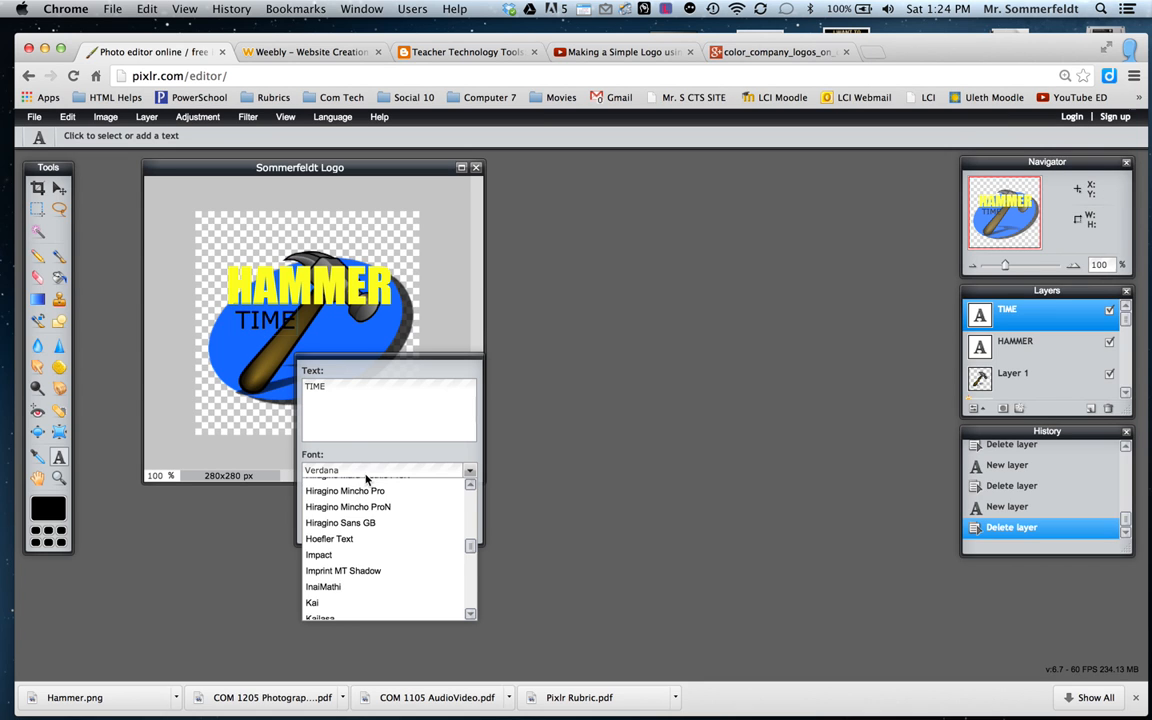
pyautogui.click(330, 499)
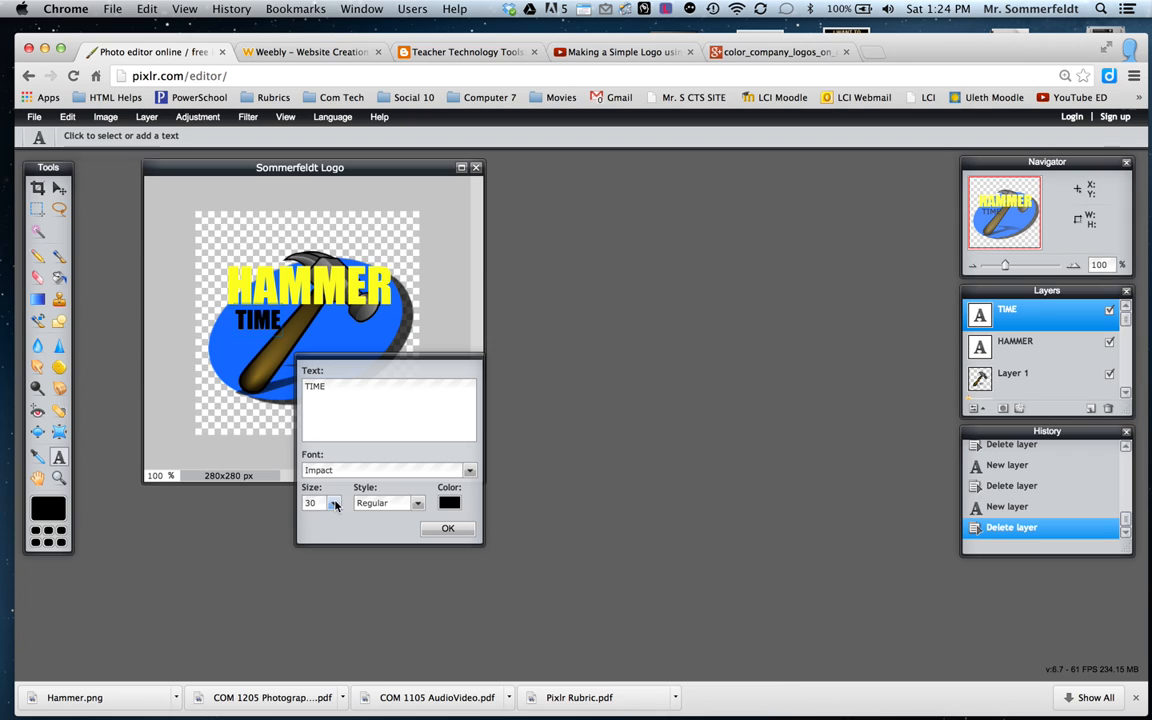
pyautogui.click(334, 503)
pyautogui.moveTo(276, 518); pyautogui.dragTo(292, 520)
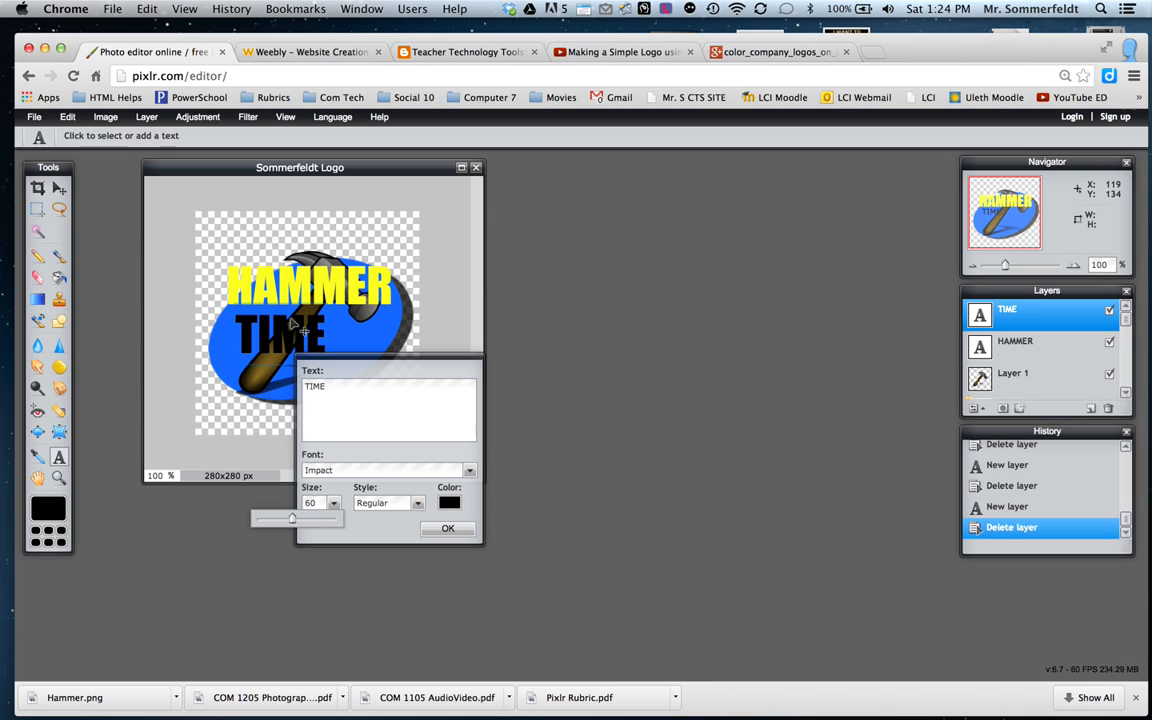
# Change the TIME text colour to bright yellow ffff42 and apply the text changes
pyautogui.click(449, 503)
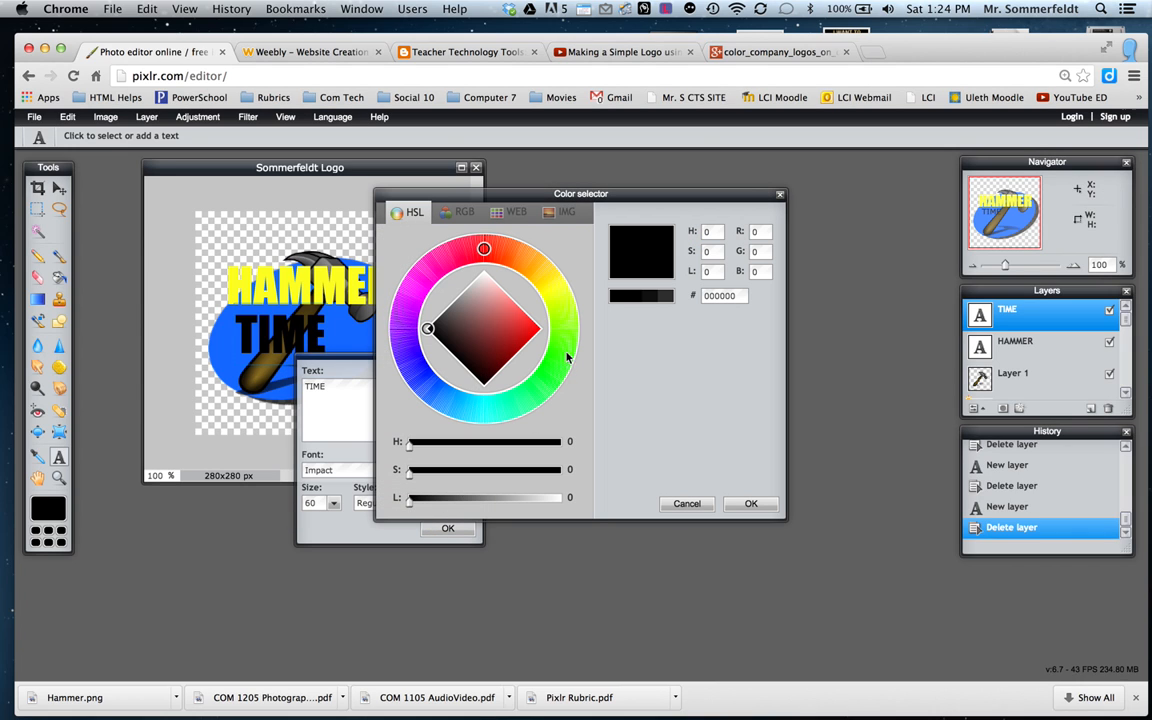
pyautogui.click(556, 288)
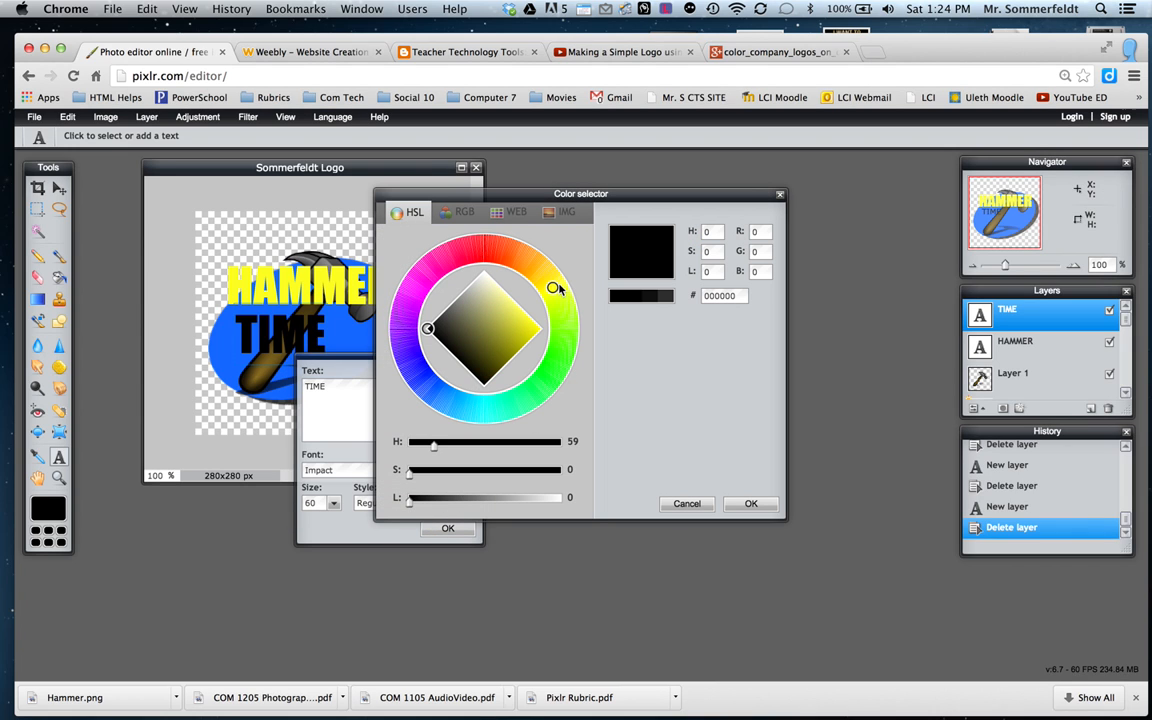
pyautogui.click(530, 332)
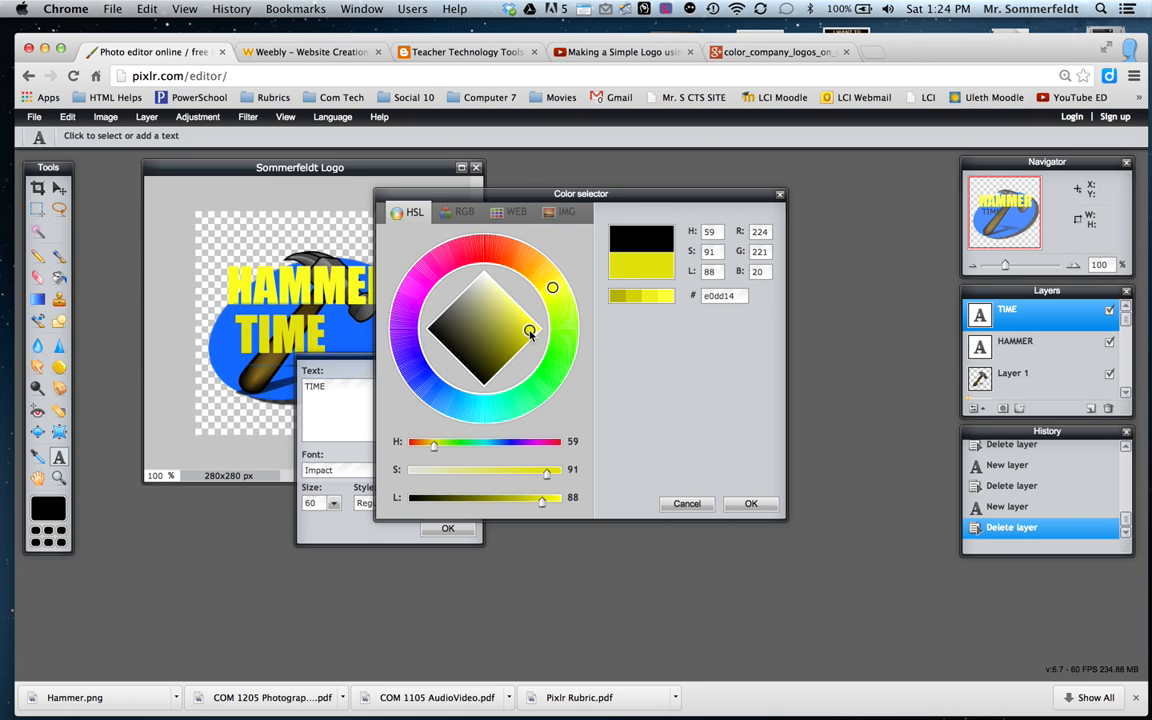
pyautogui.click(656, 300)
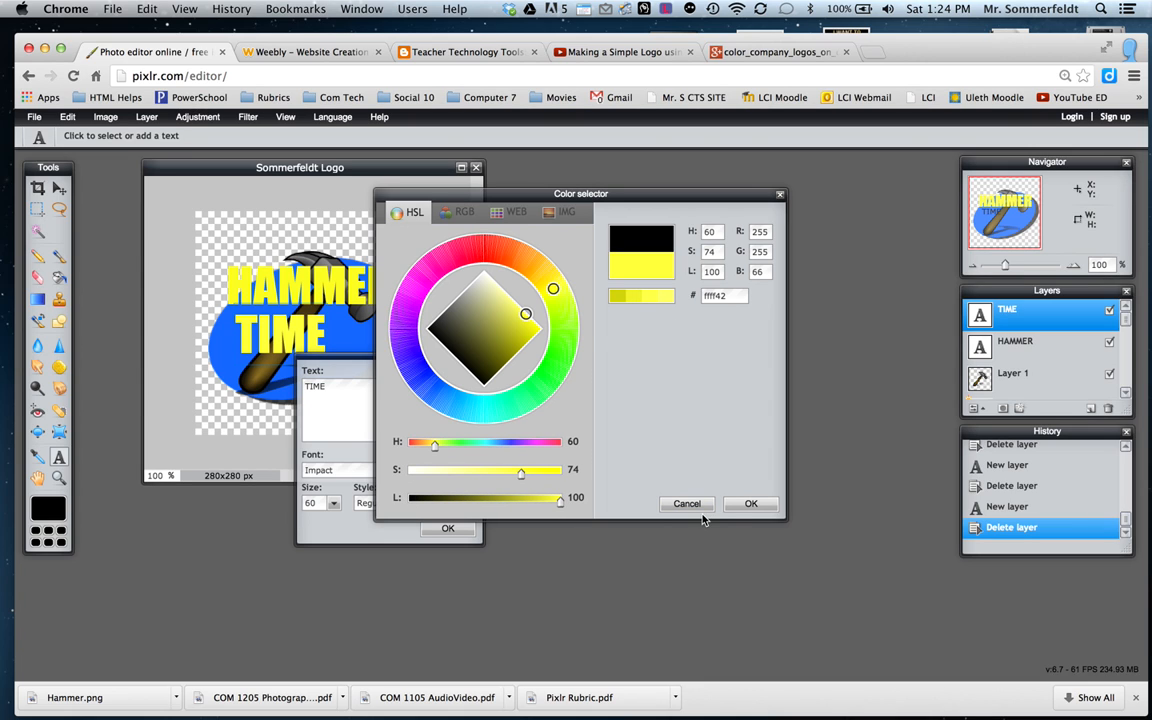
pyautogui.click(751, 505)
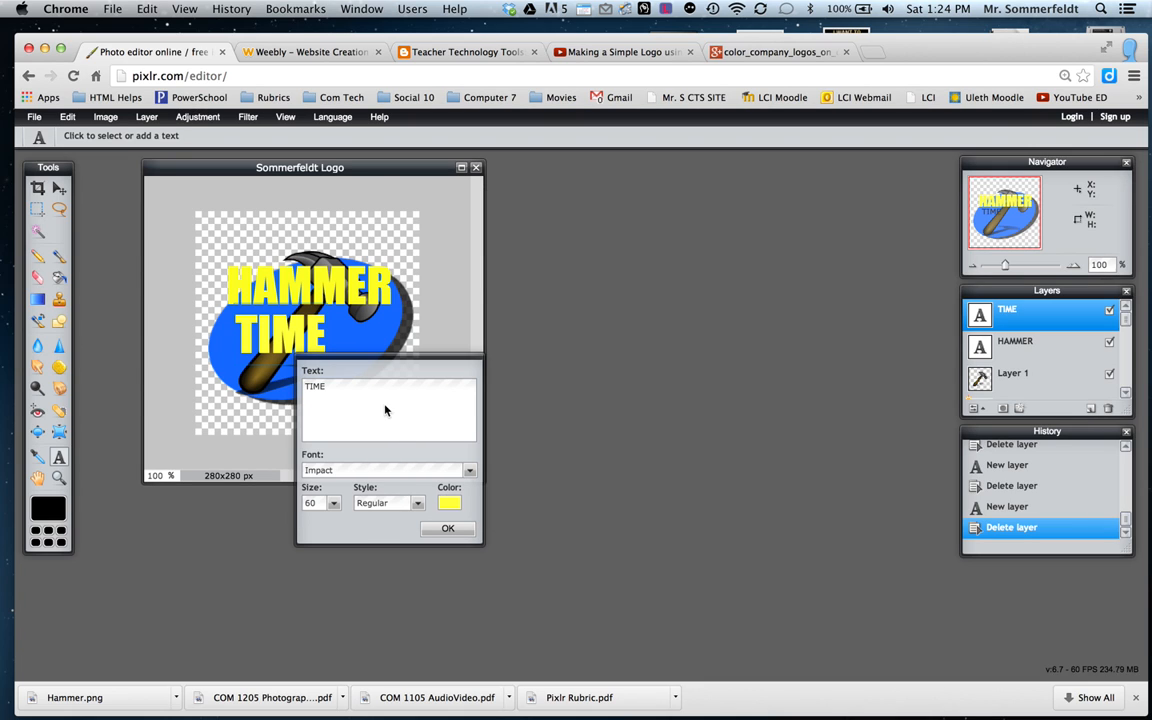
pyautogui.click(447, 528)
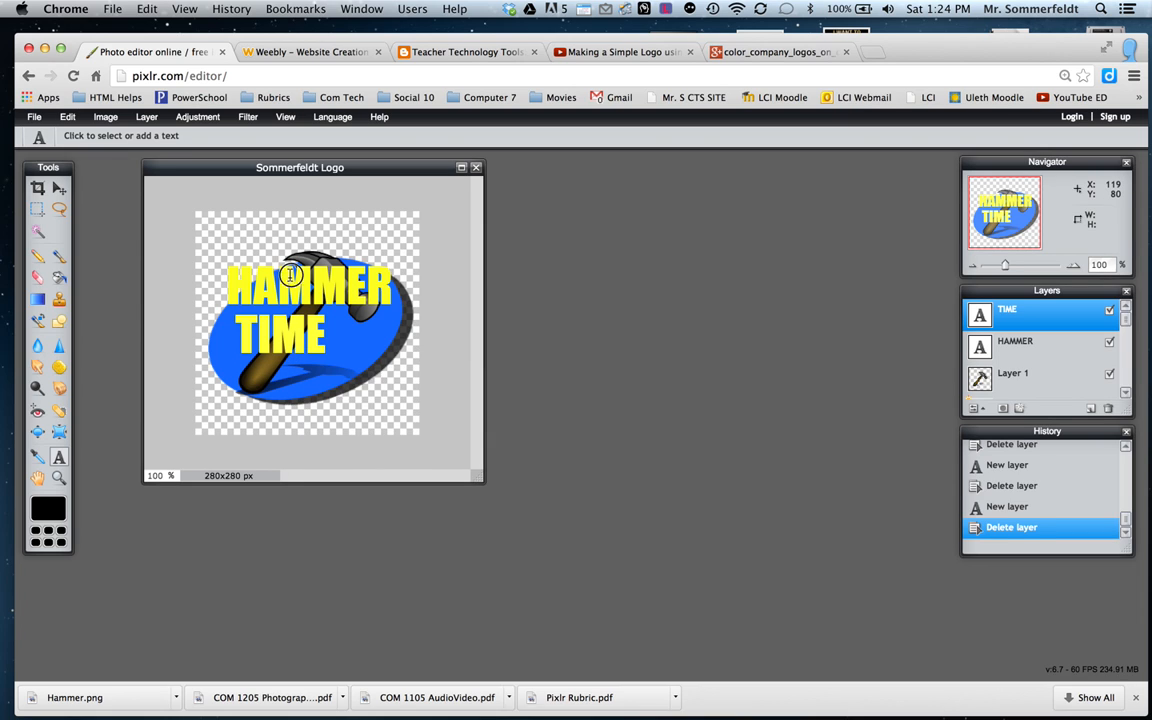
pyautogui.click(290, 274)
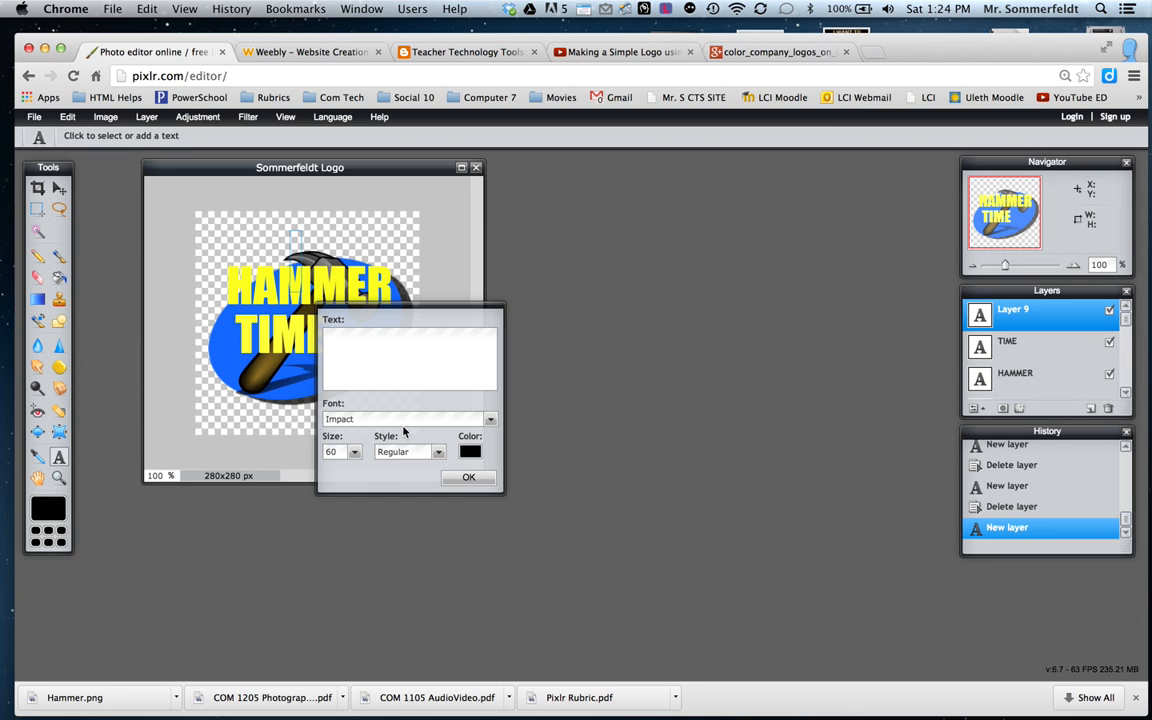
pyautogui.click(467, 476)
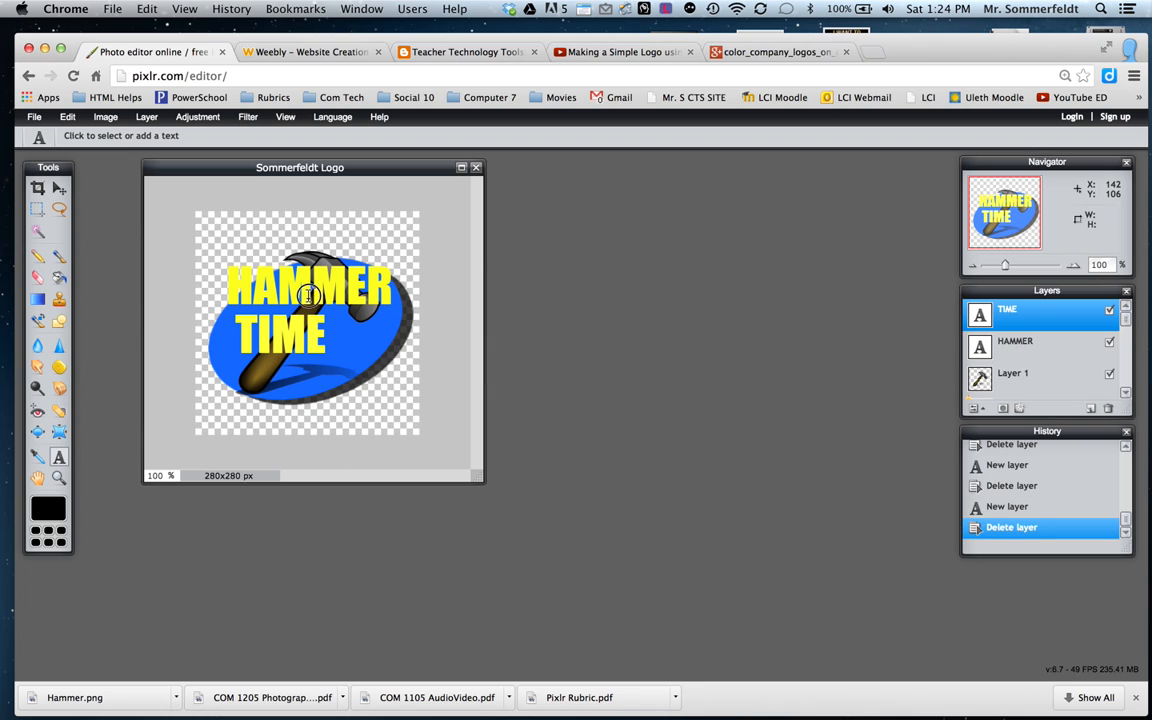
pyautogui.click(309, 294)
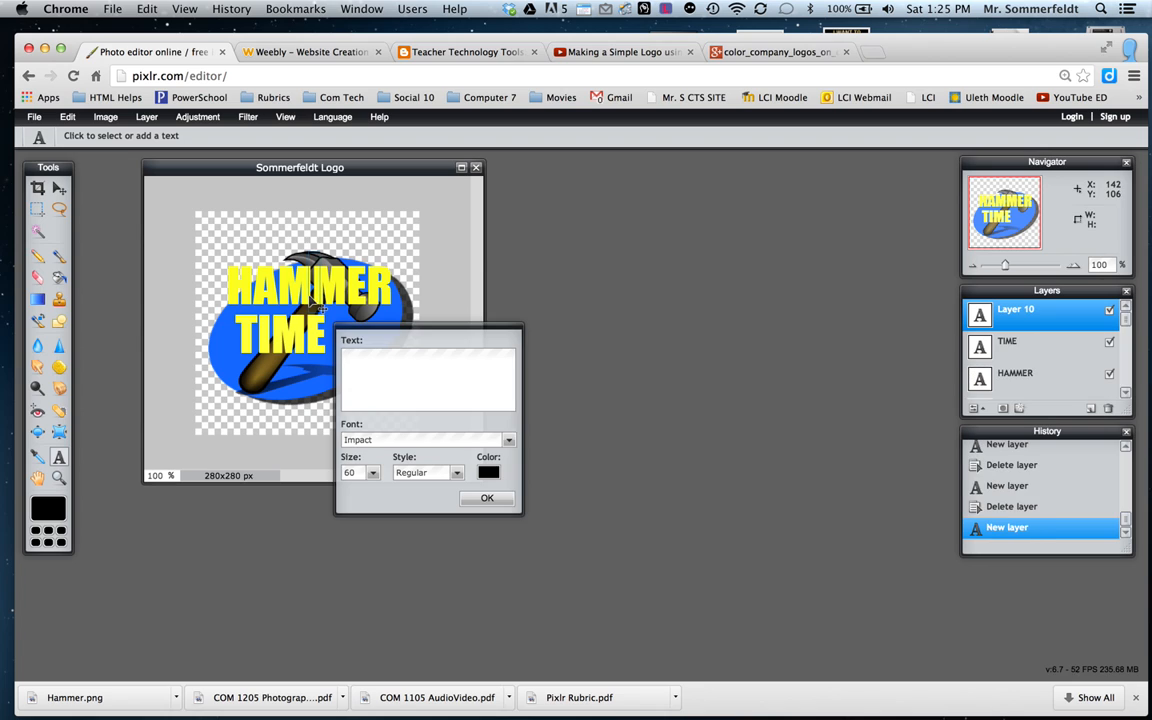
pyautogui.click(473, 502)
pyautogui.click(337, 297)
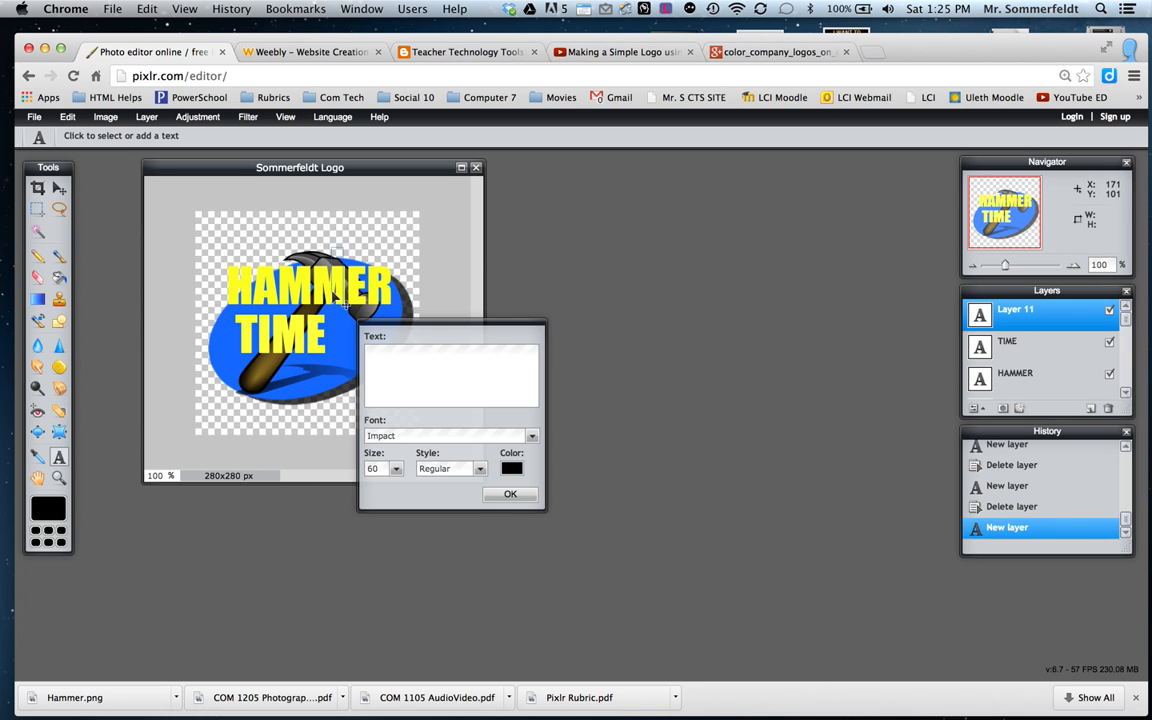
pyautogui.click(510, 494)
pyautogui.click(230, 289)
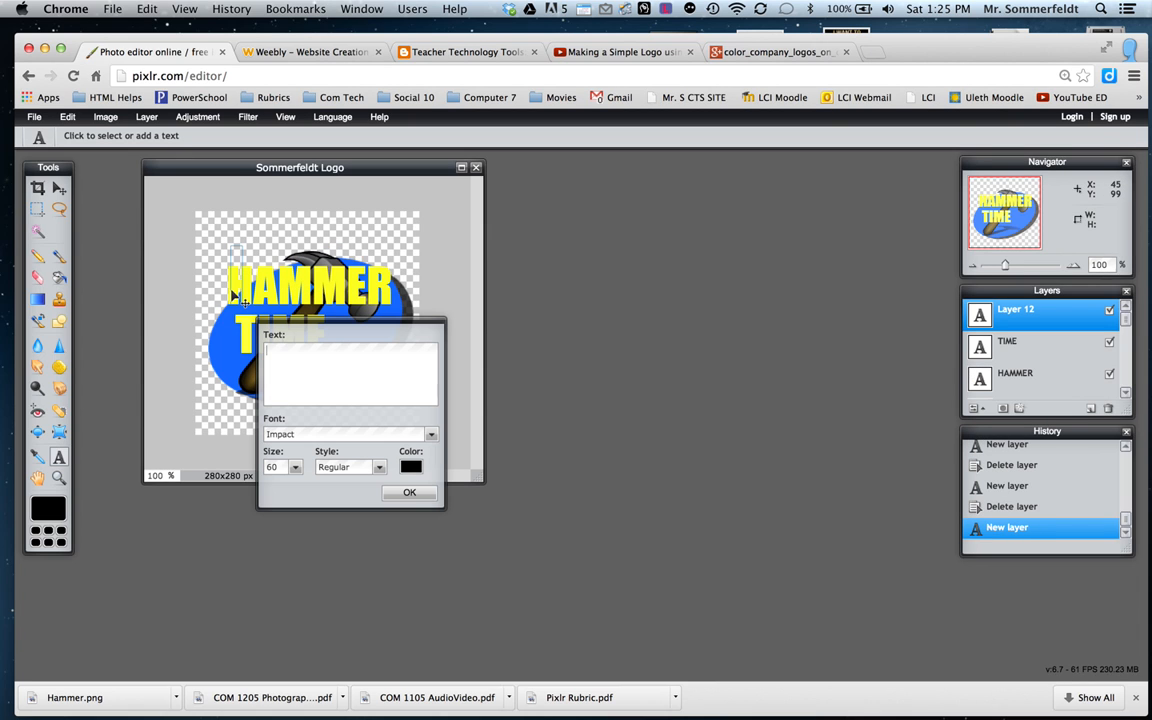
pyautogui.click(404, 497)
pyautogui.moveTo(387, 294); pyautogui.dragTo(284, 297)
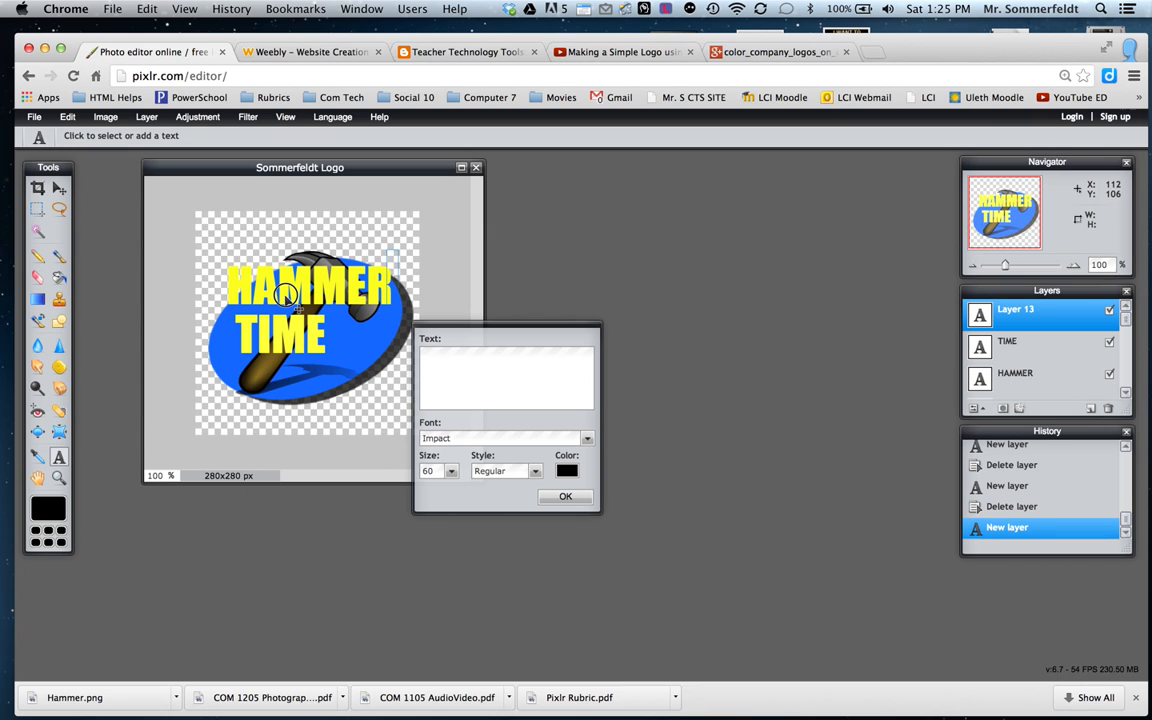
pyautogui.click(565, 496)
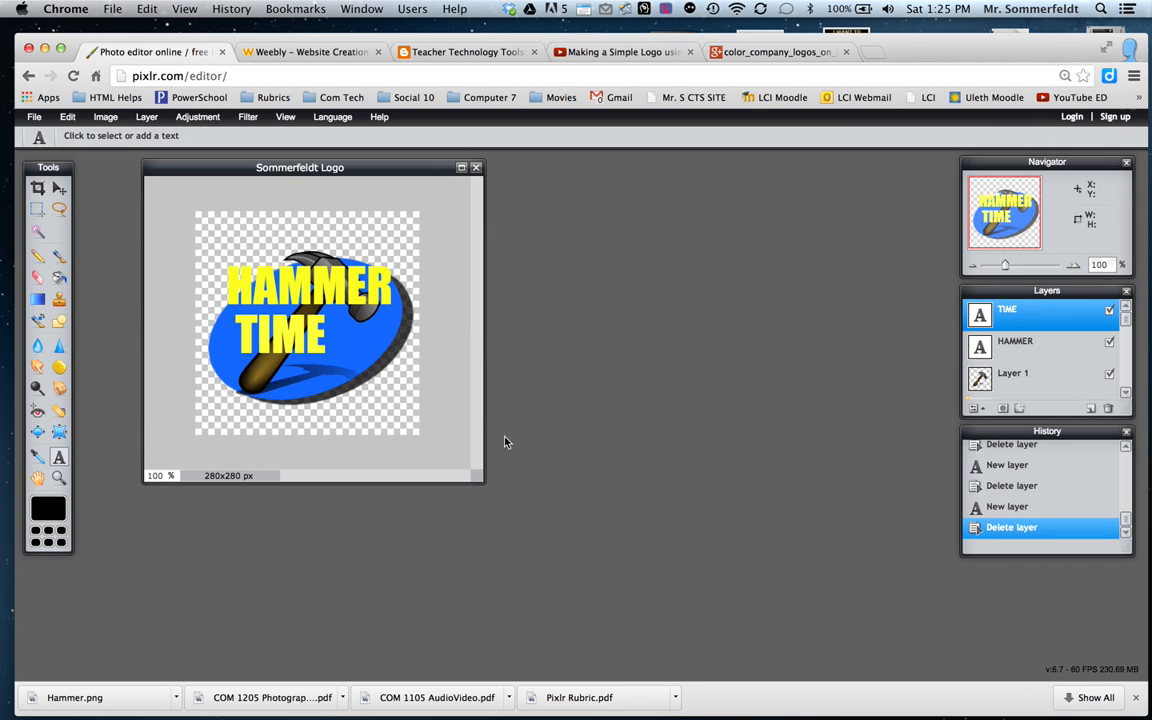
# Move the HAMMER text down below the top of the hammer head and centre the TIME text closely beneath it on the ellipse
pyautogui.click(59, 188)
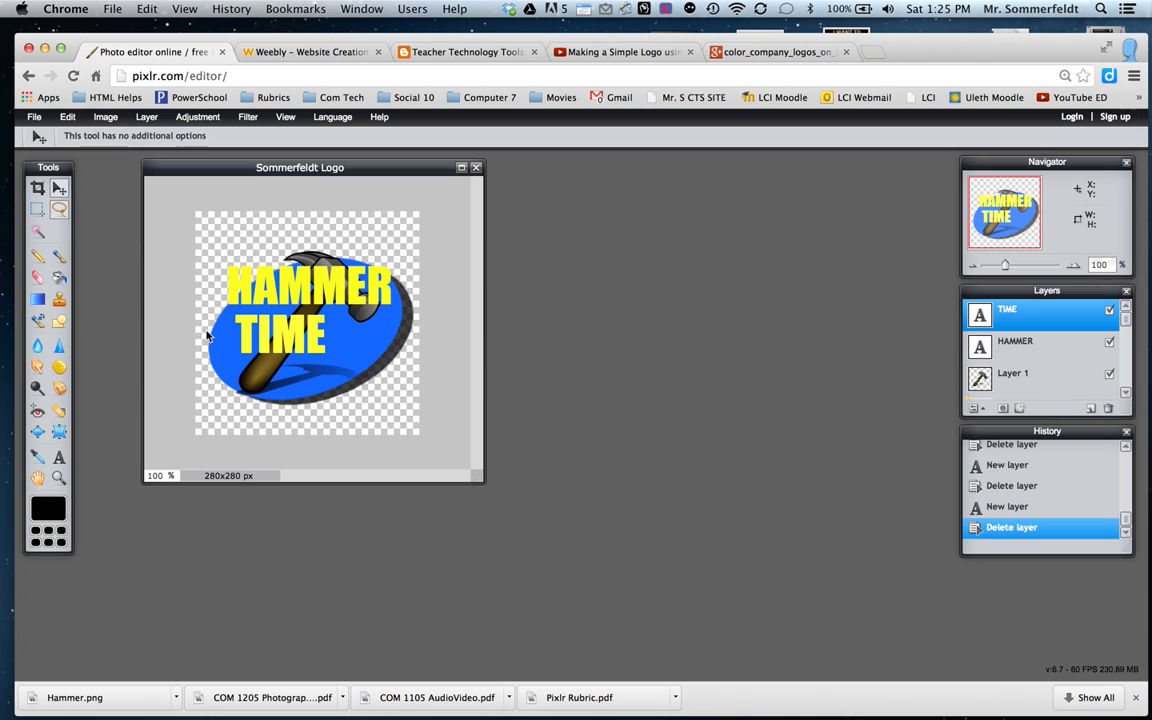
pyautogui.moveTo(270, 350); pyautogui.dragTo(290, 372)
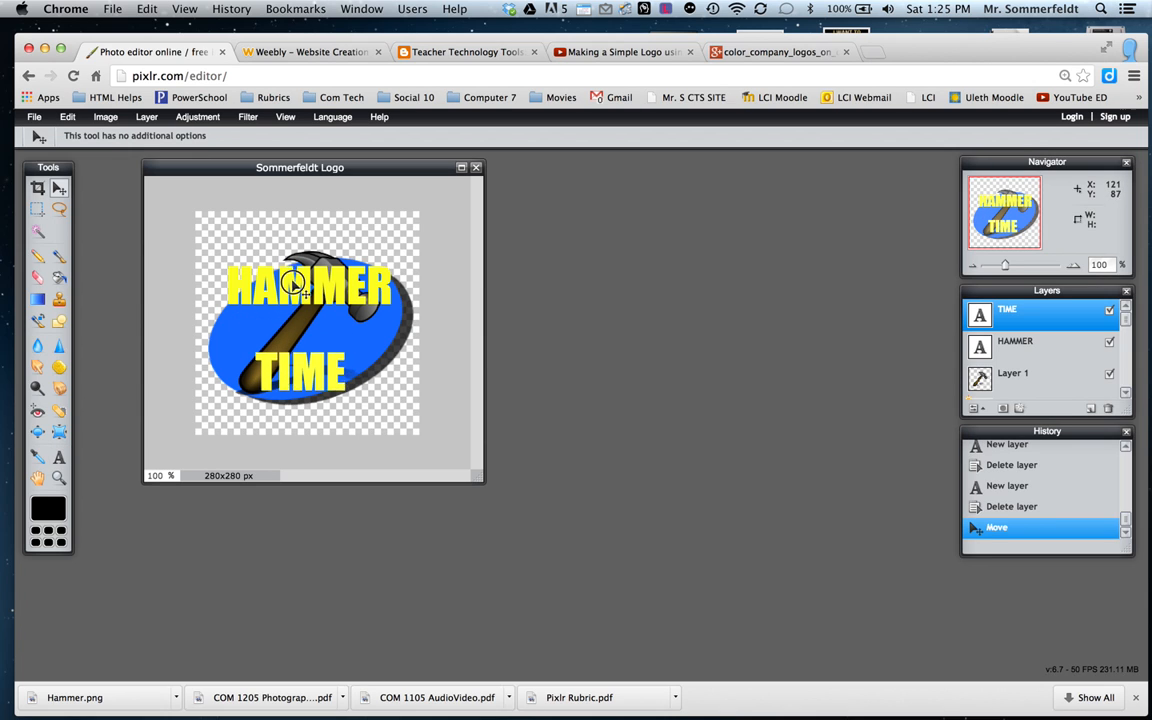
pyautogui.click(1008, 341)
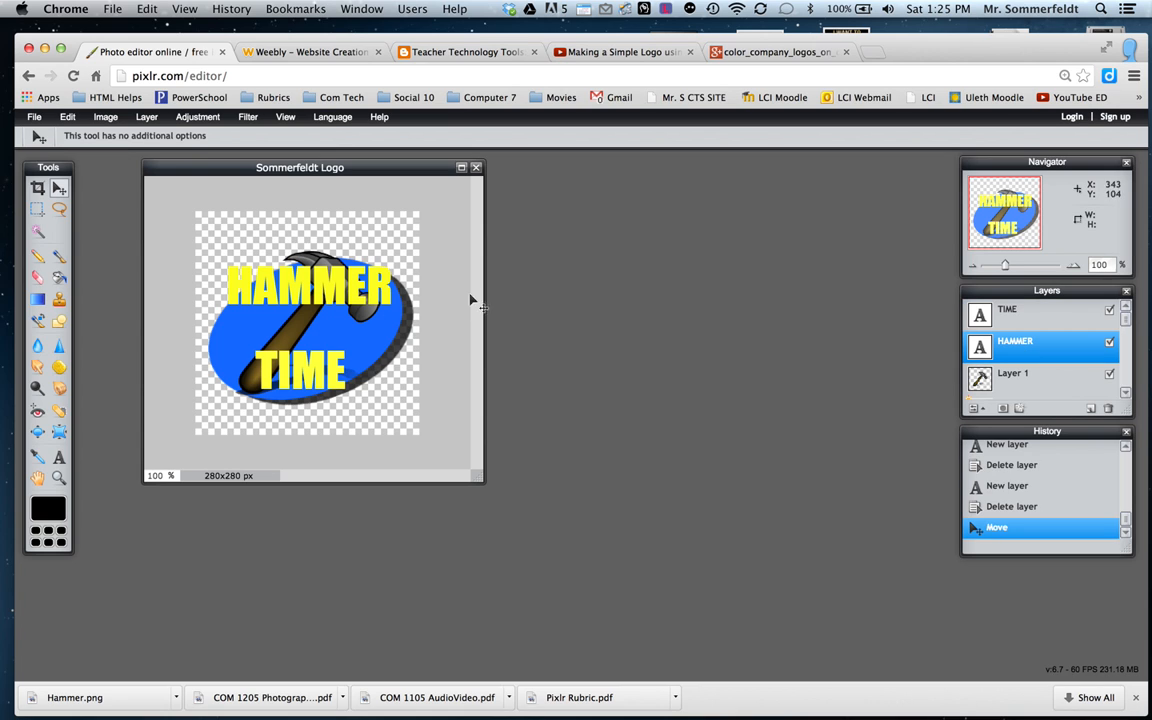
pyautogui.moveTo(291, 278); pyautogui.dragTo(294, 287)
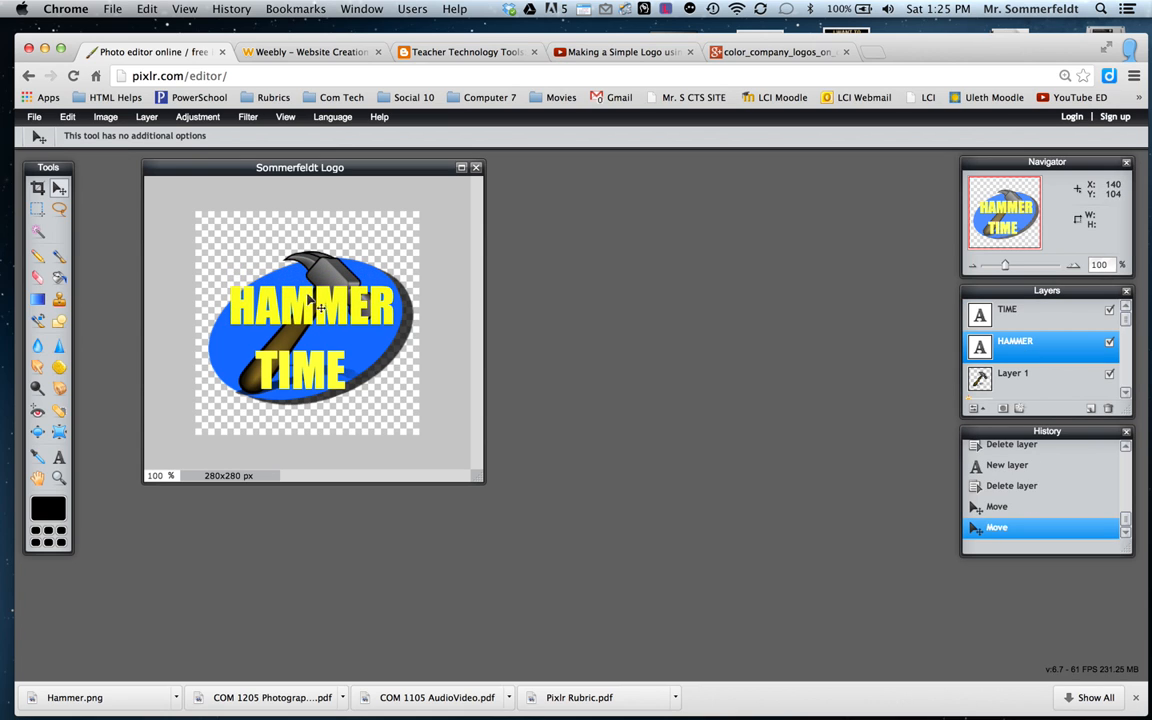
pyautogui.click(1005, 312)
pyautogui.moveTo(335, 376); pyautogui.dragTo(316, 357)
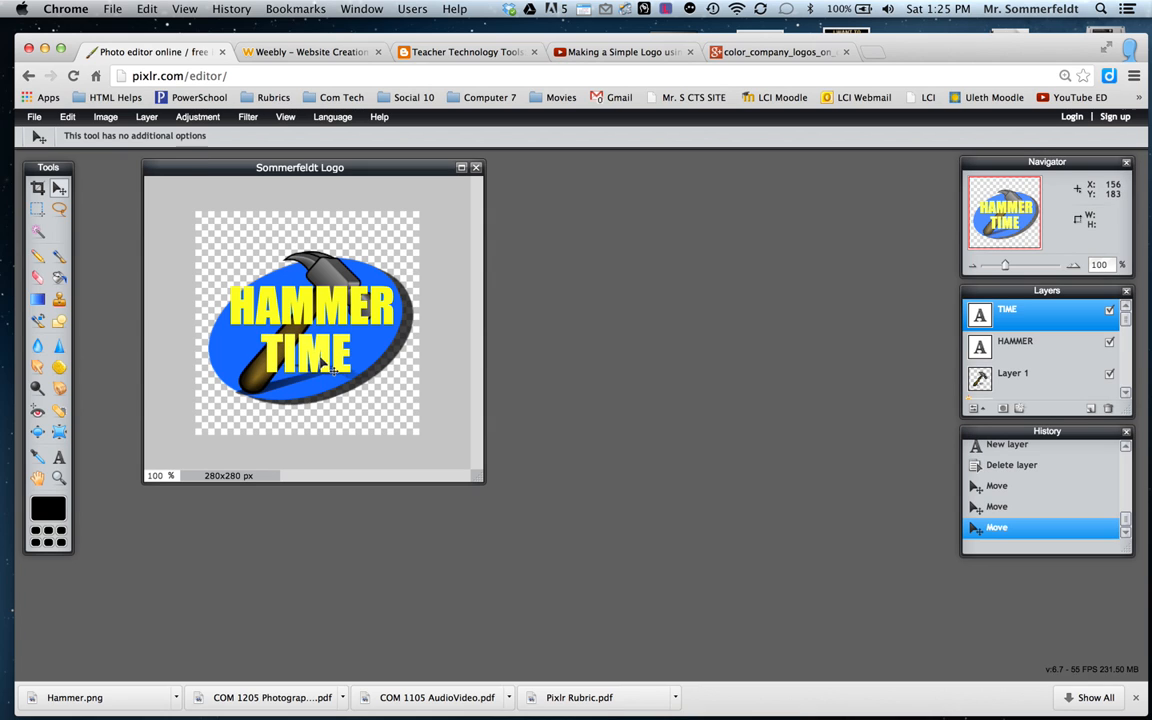
# Apply a drop shadow layer style to the TIME text layer and to the HAMMER text layer
pyautogui.click(1004, 409)
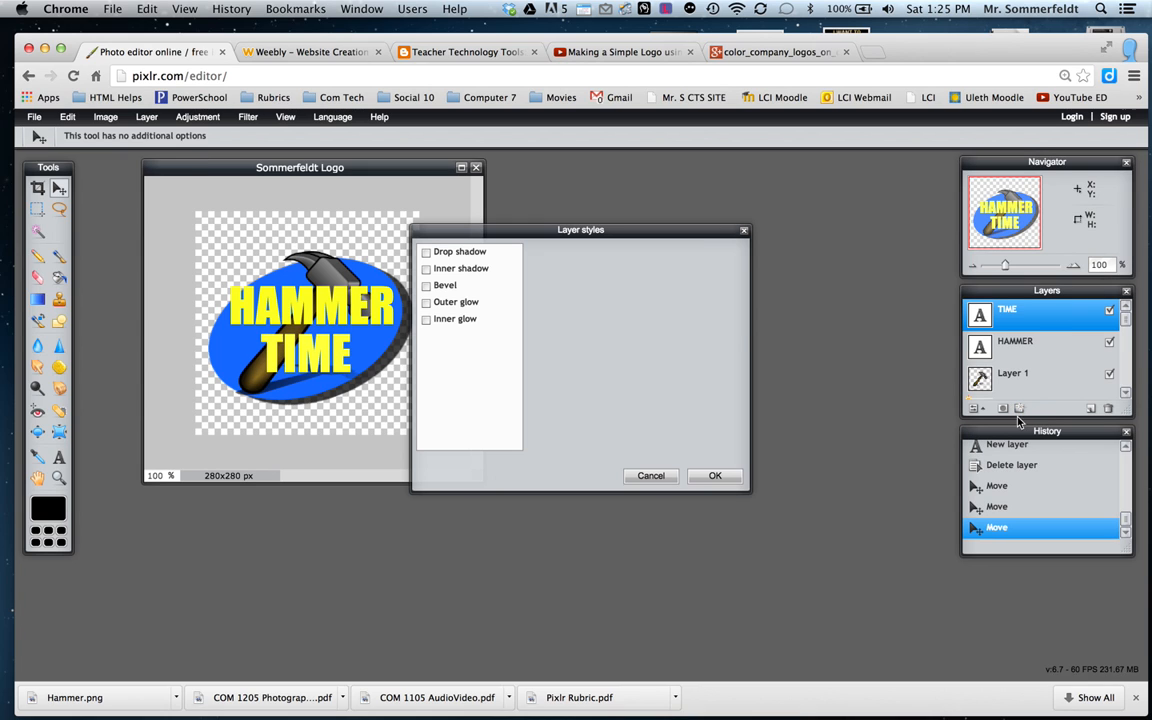
pyautogui.click(426, 253)
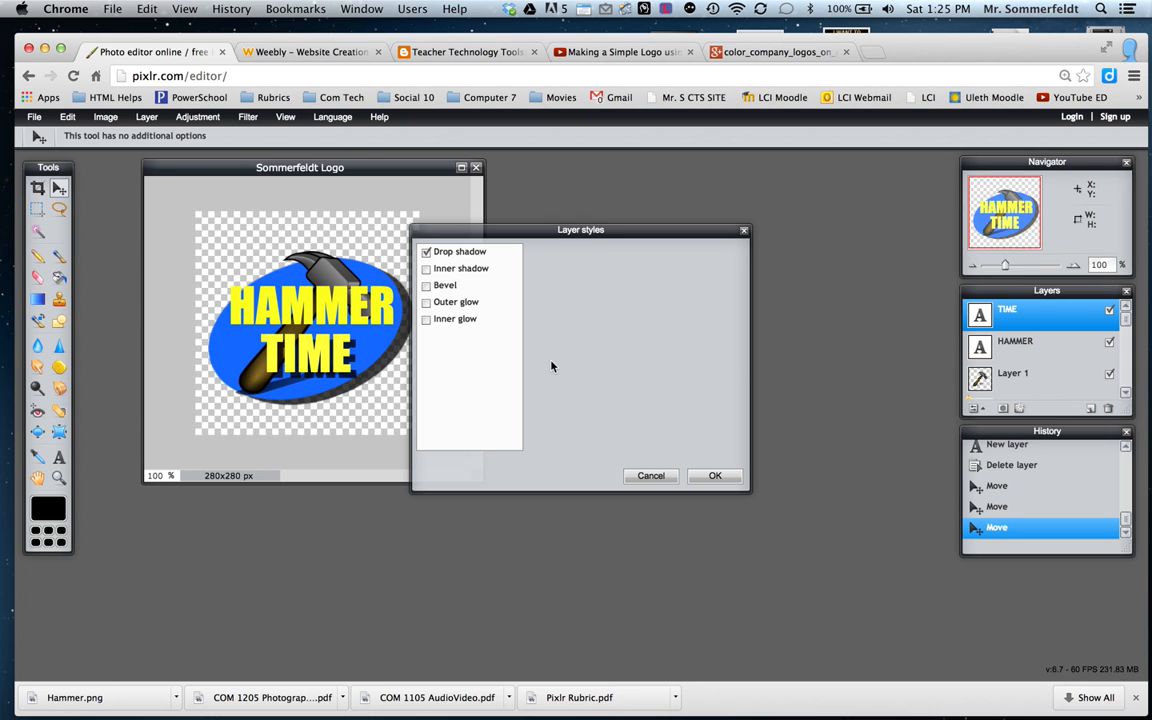
pyautogui.click(704, 477)
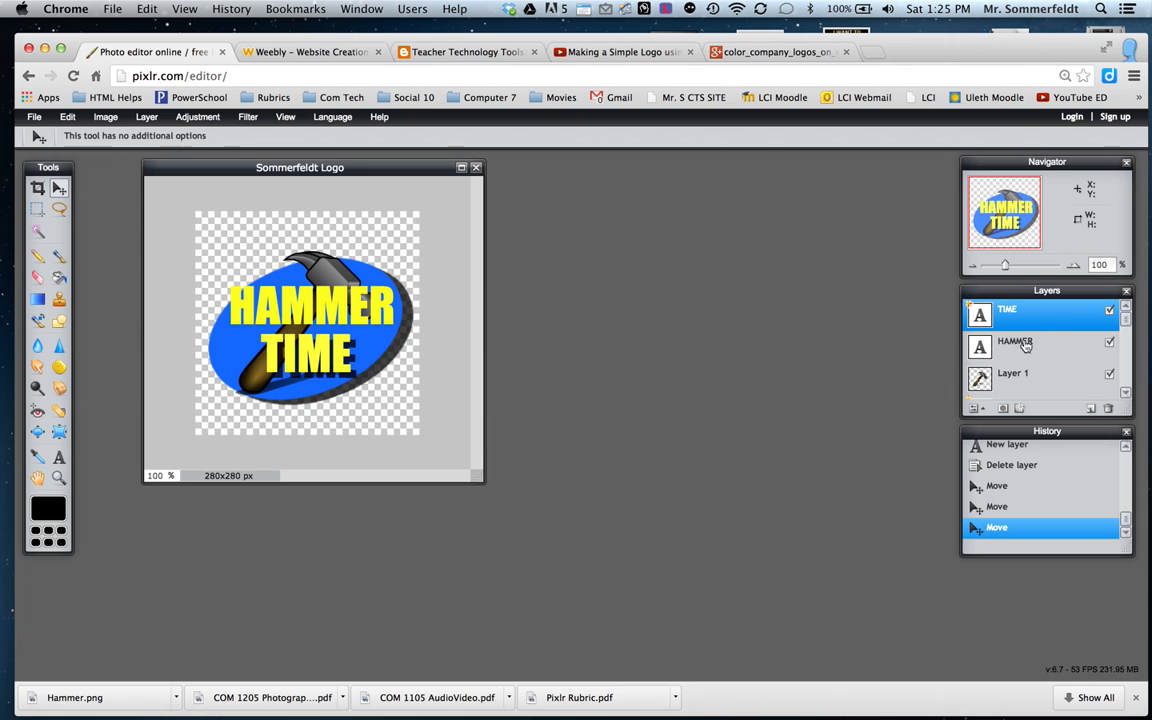
pyautogui.click(1012, 342)
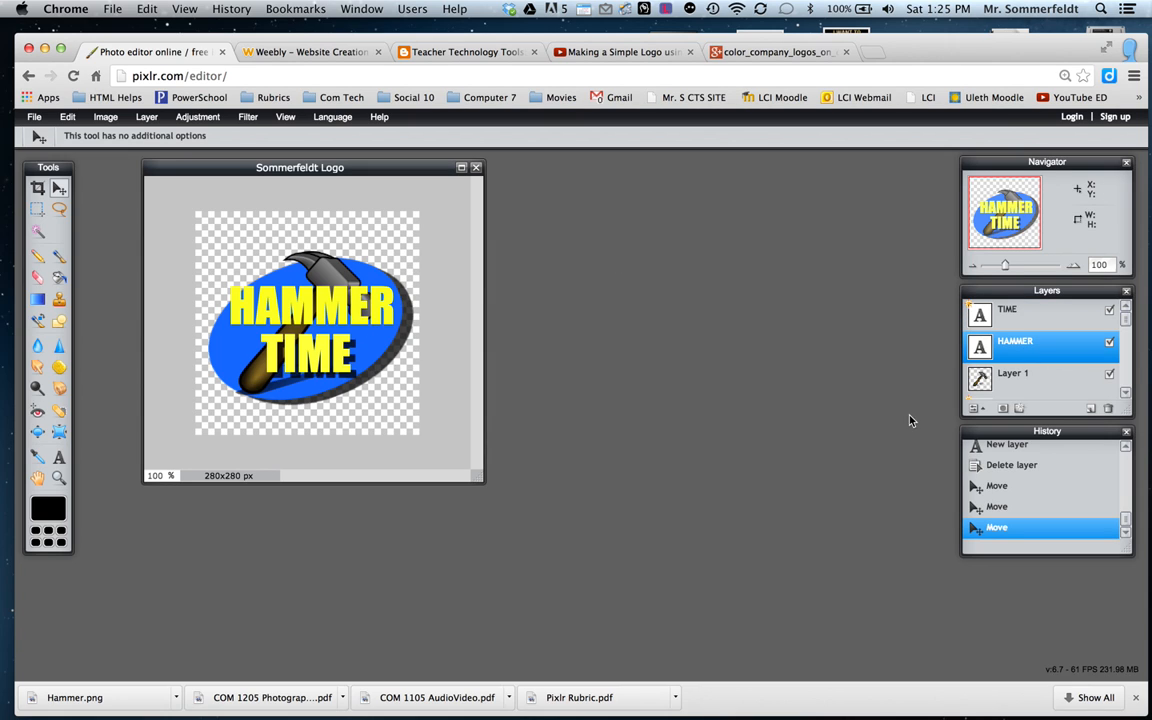
pyautogui.click(1019, 409)
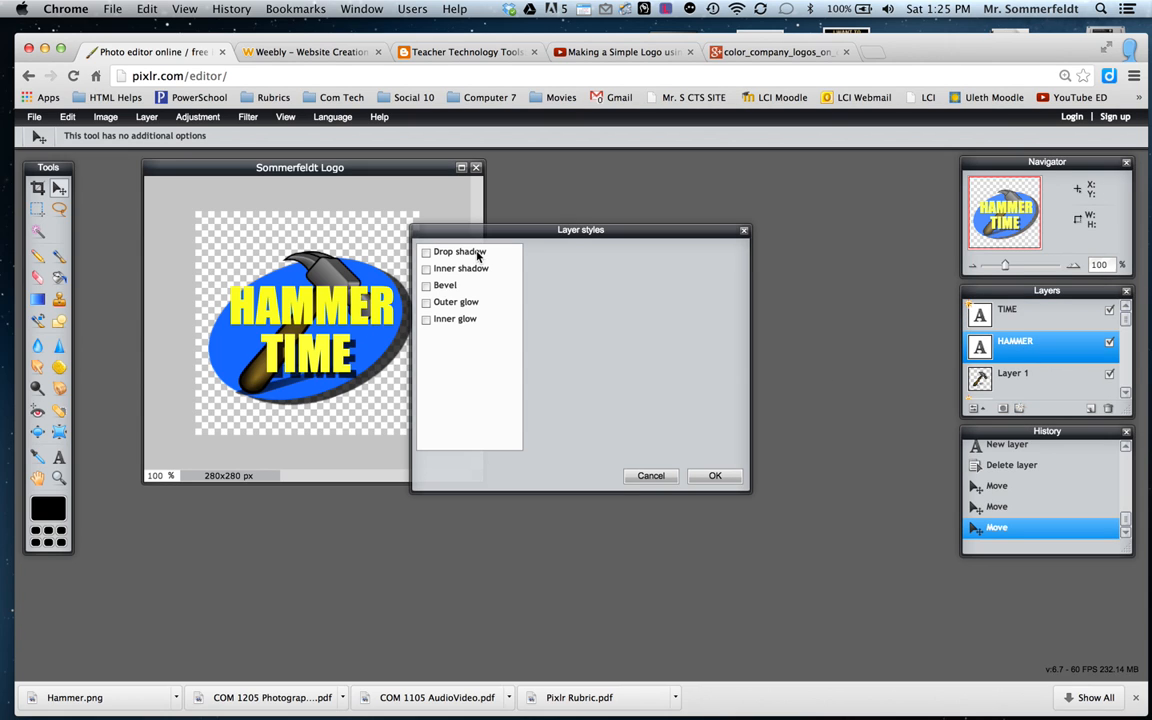
pyautogui.click(426, 253)
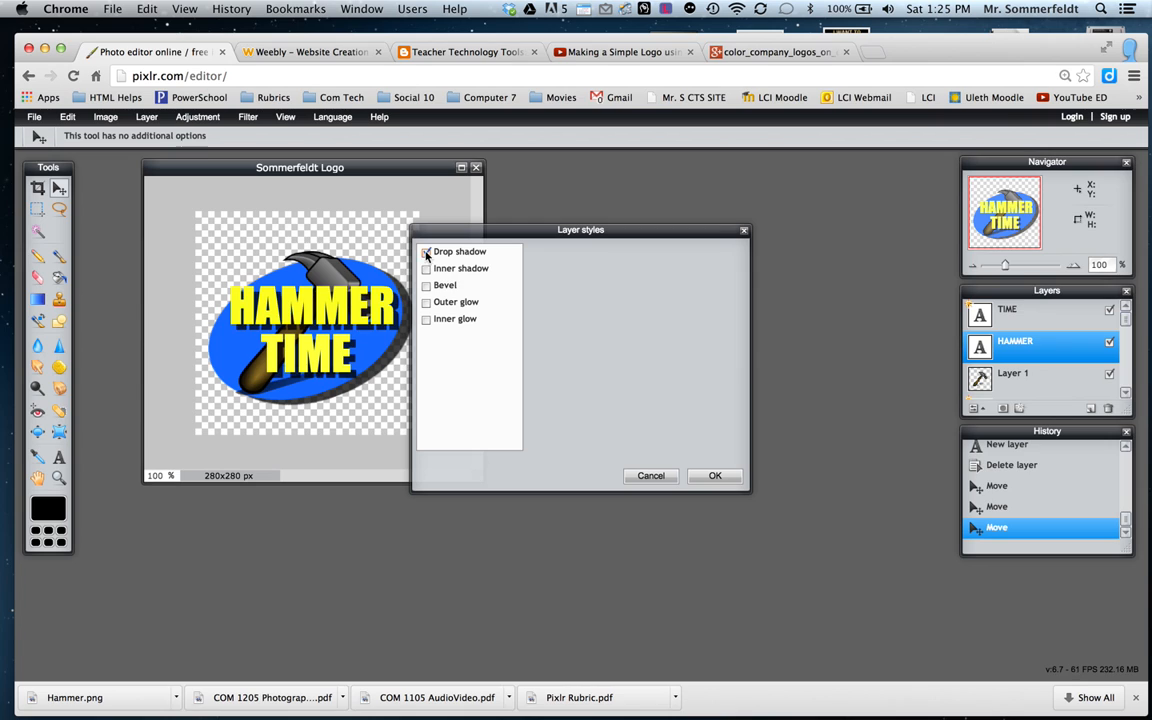
pyautogui.click(714, 477)
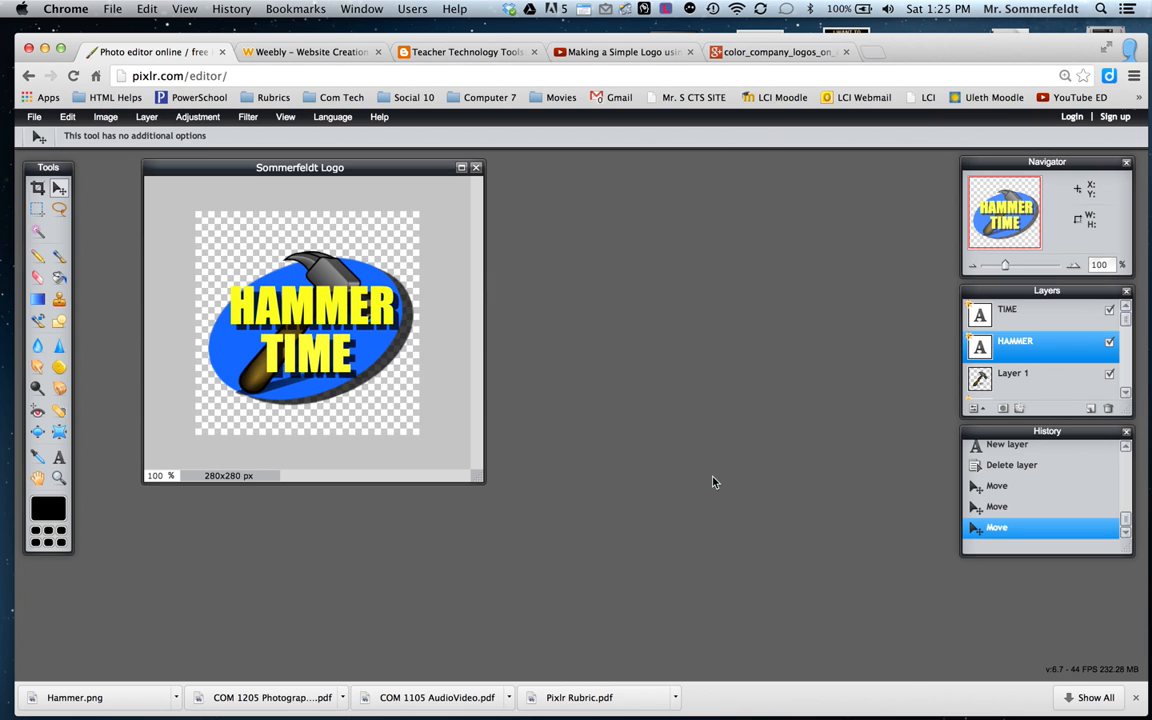
# Reopen the HAMMER layer's drop shadow settings and change the shadow colour to a golden yellow
pyautogui.click(1020, 409)
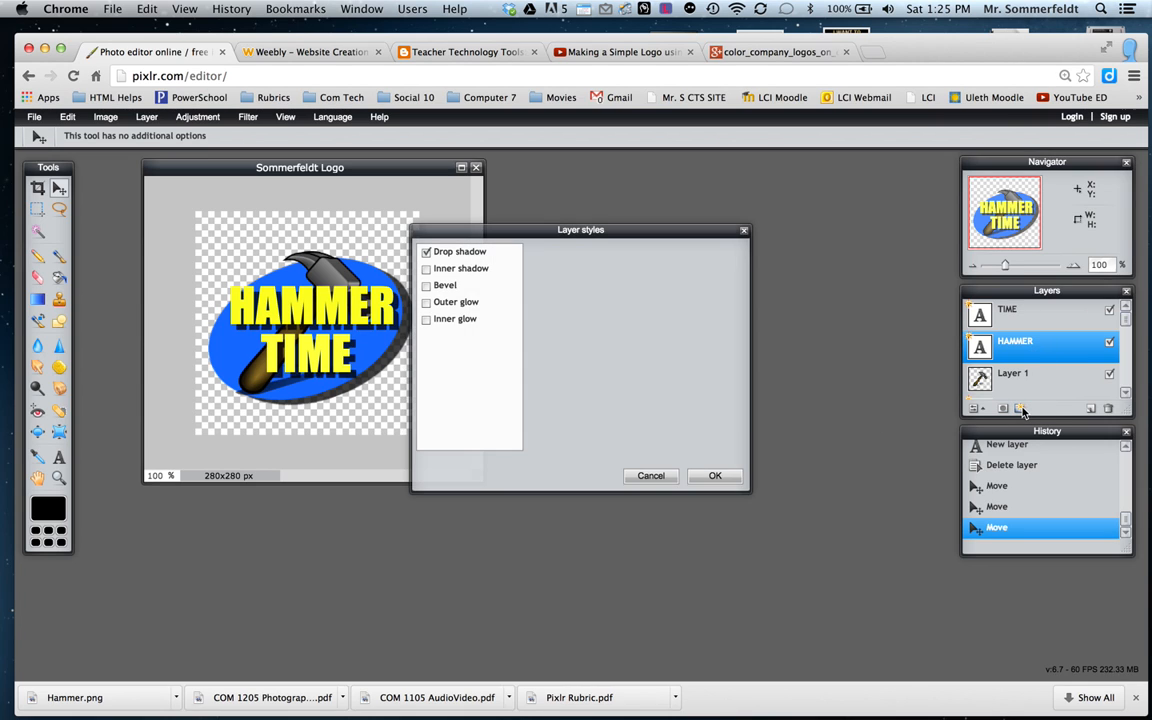
pyautogui.click(457, 254)
pyautogui.click(628, 368)
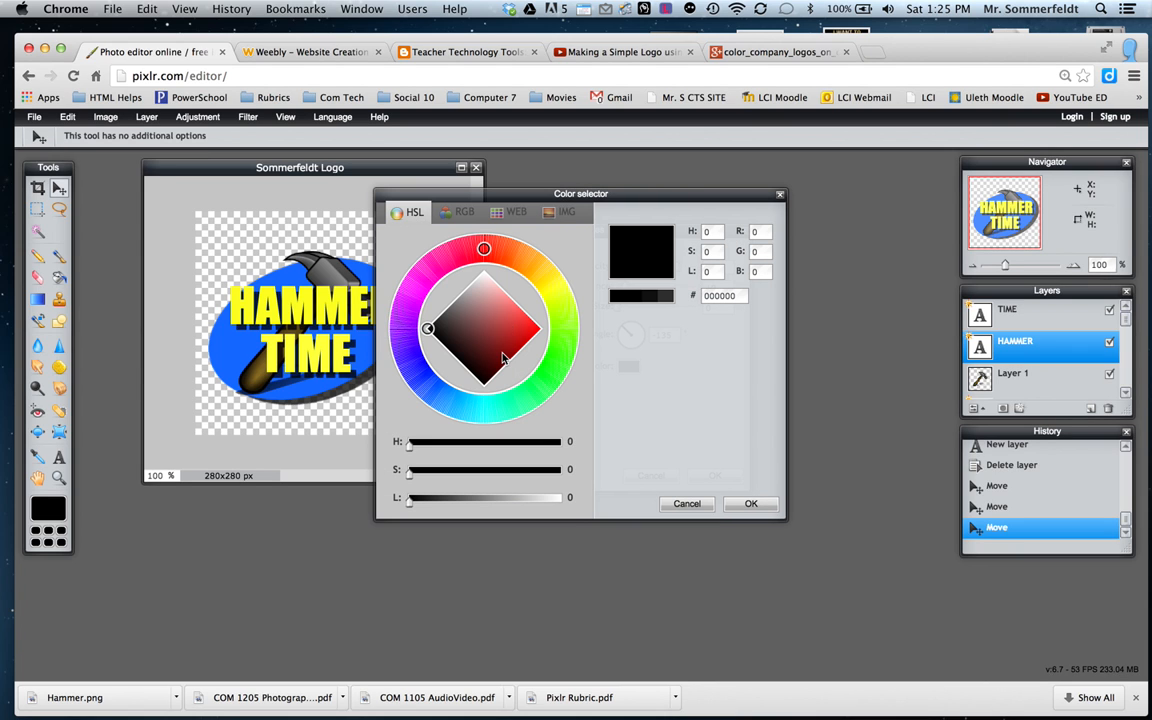
pyautogui.moveTo(488, 252); pyautogui.dragTo(548, 267)
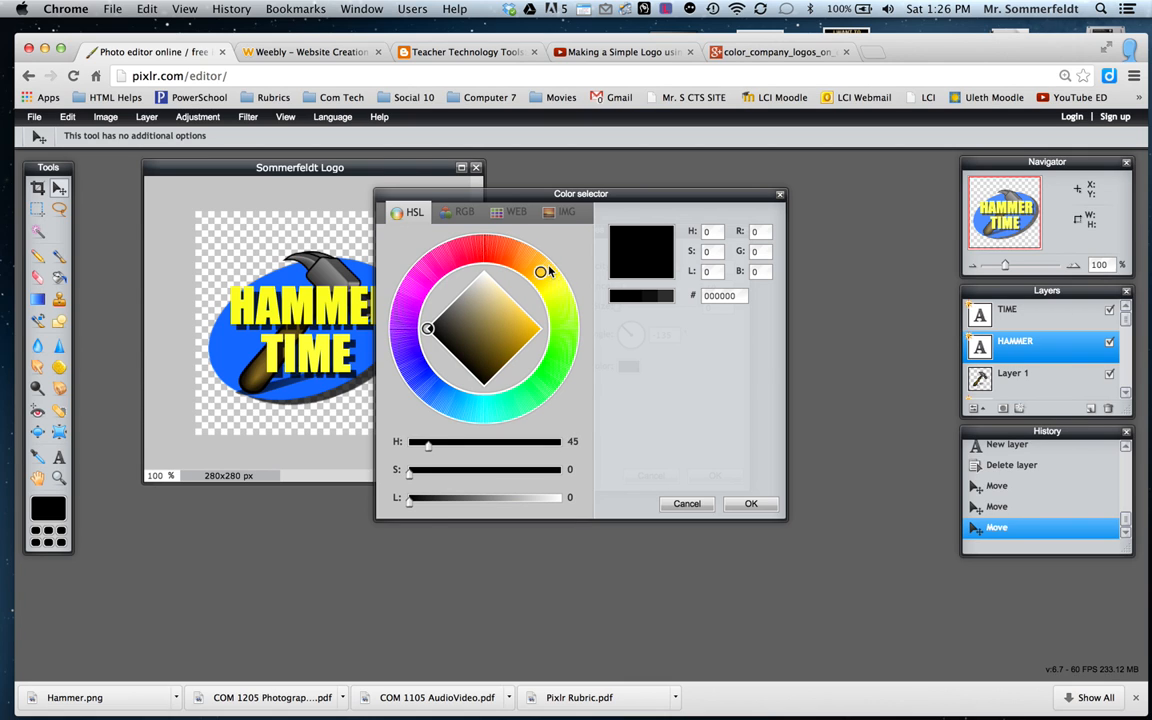
pyautogui.click(537, 329)
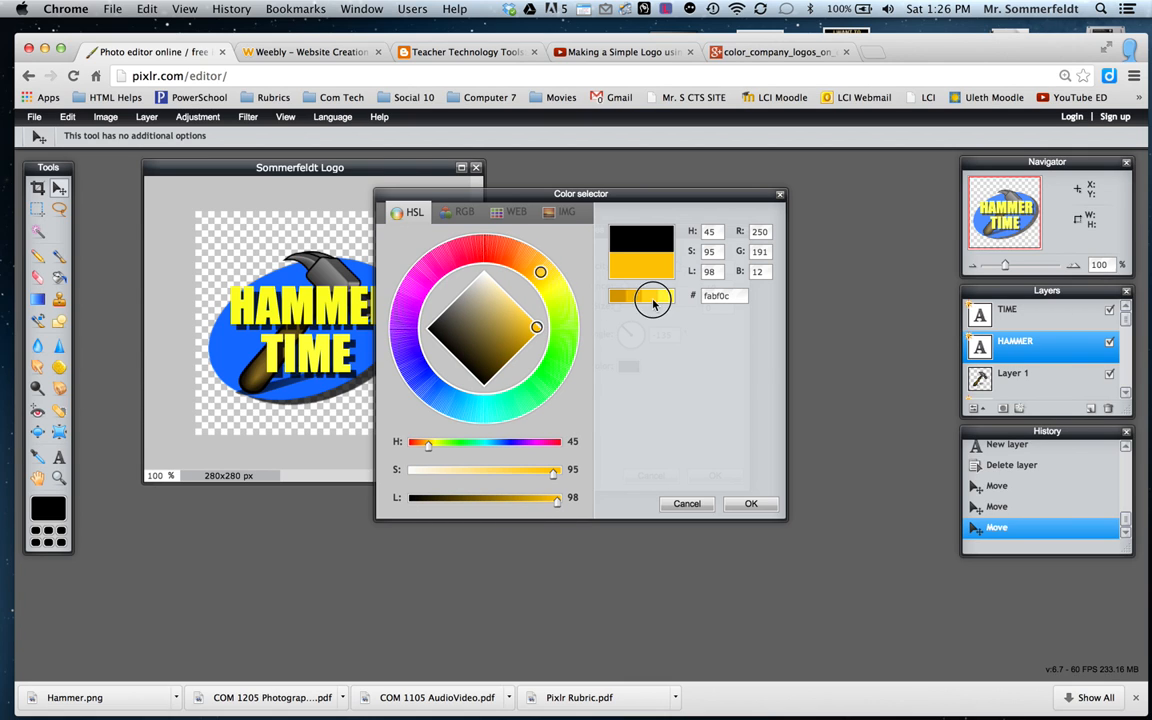
pyautogui.click(653, 300)
pyautogui.click(751, 504)
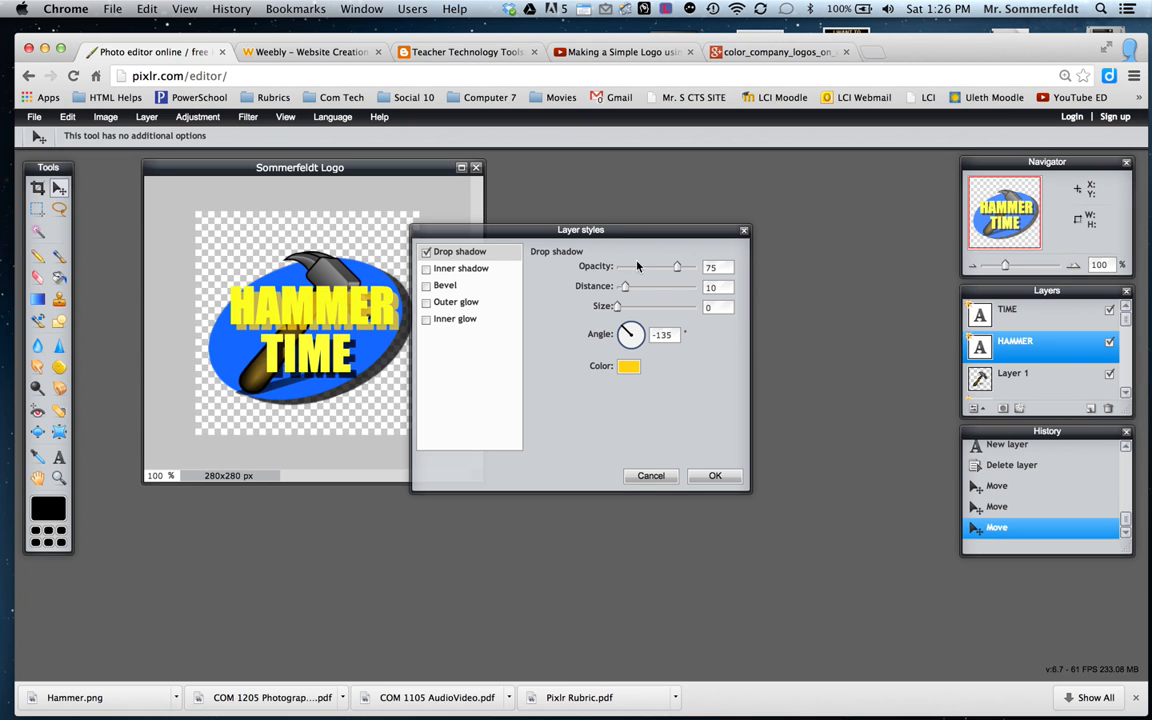
# Set the HAMMER layer's drop shadow to 61 opacity, distance 1 and an angle of 177°
pyautogui.moveTo(625, 288); pyautogui.dragTo(666, 273)
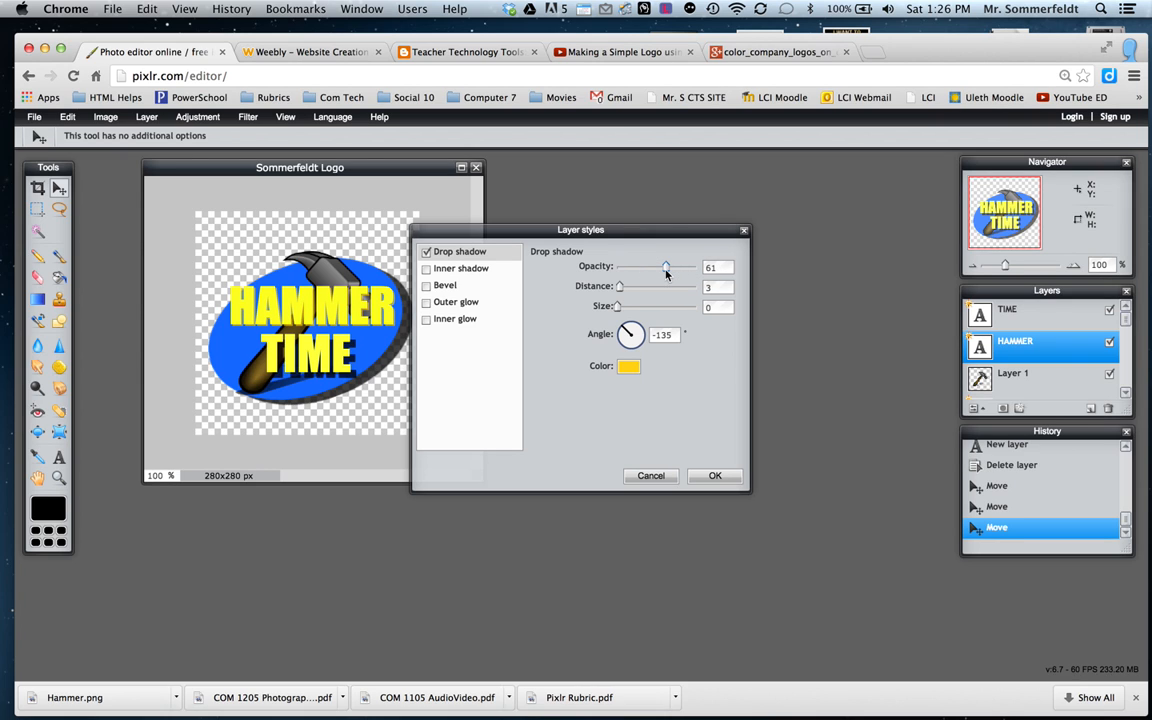
pyautogui.moveTo(625, 314); pyautogui.dragTo(557, 302)
pyautogui.moveTo(624, 279); pyautogui.dragTo(620, 291)
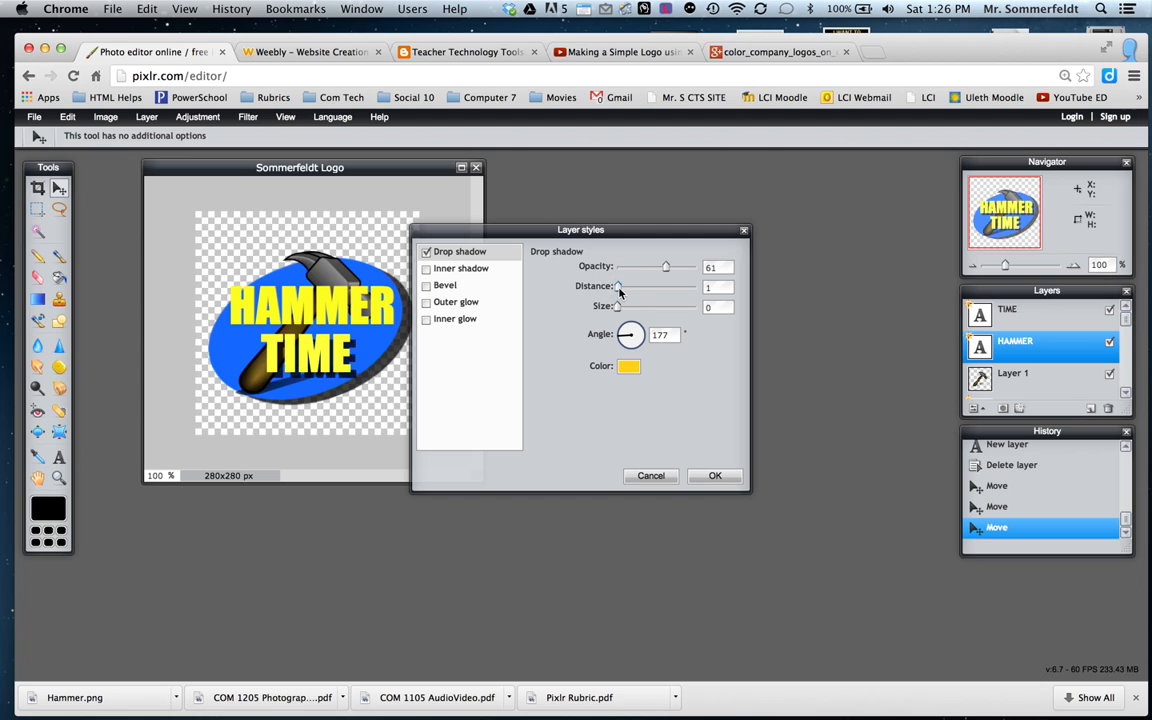
# Change the HAMMER drop shadow colour to bright green 27ff1c, fine-tune its distance and apply the layer style
pyautogui.click(627, 367)
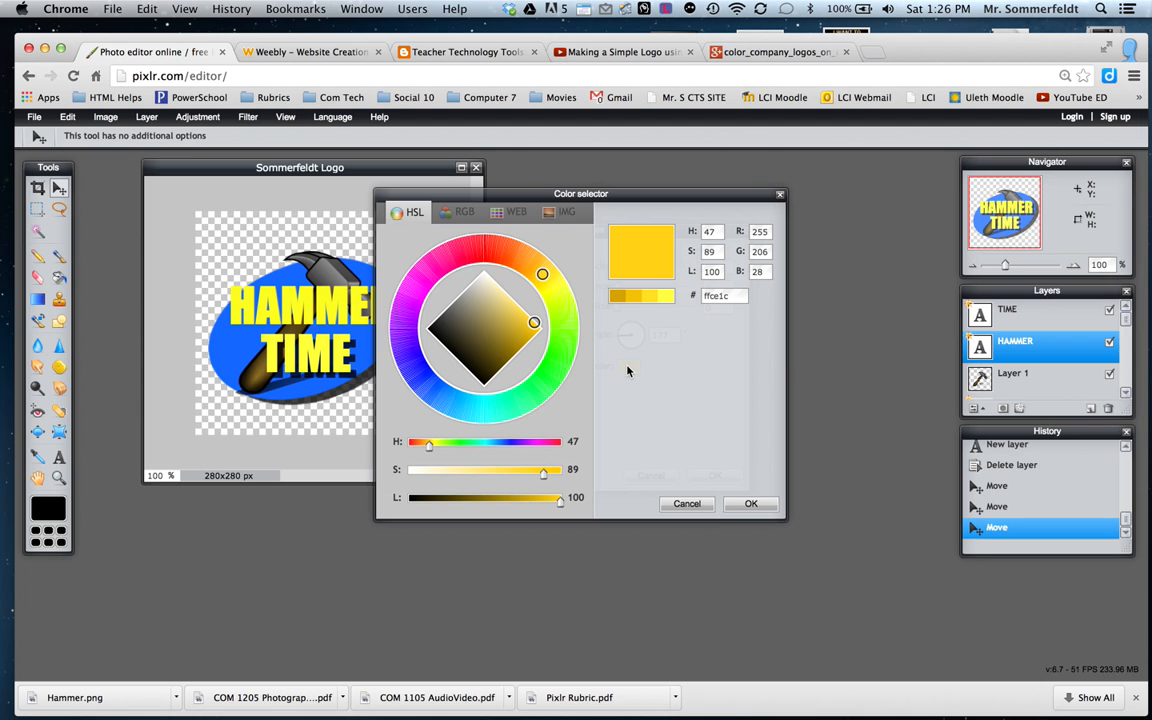
pyautogui.click(554, 366)
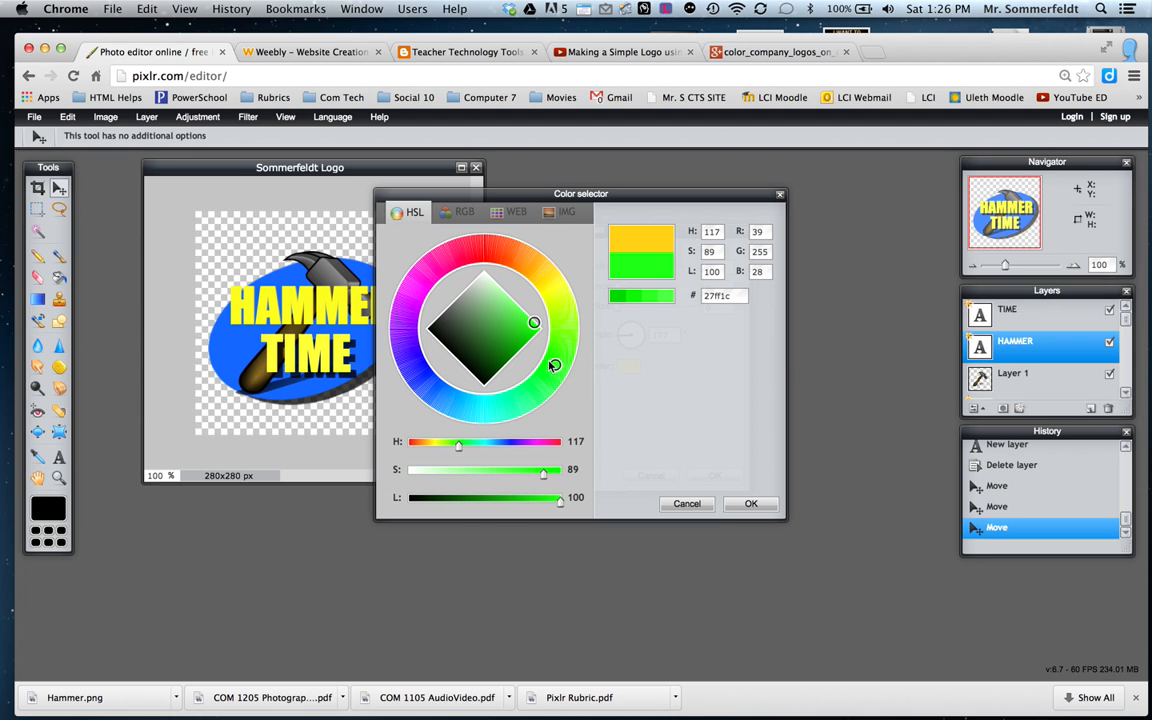
pyautogui.click(749, 505)
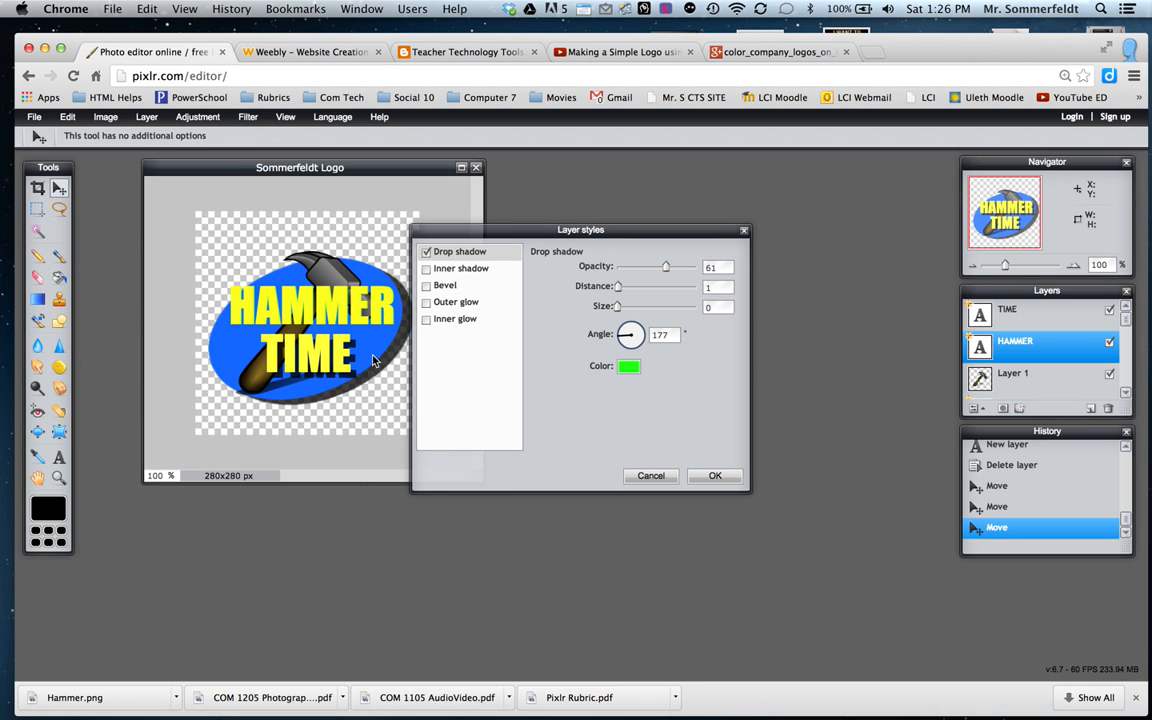
pyautogui.click(628, 366)
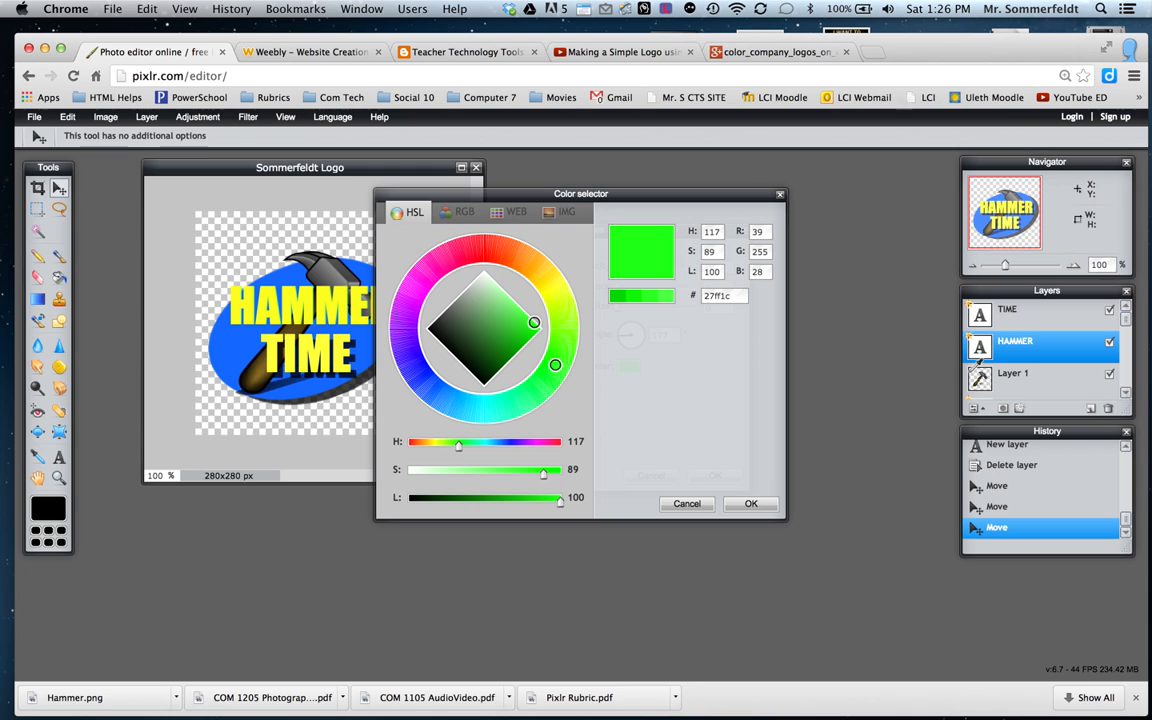
pyautogui.click(749, 503)
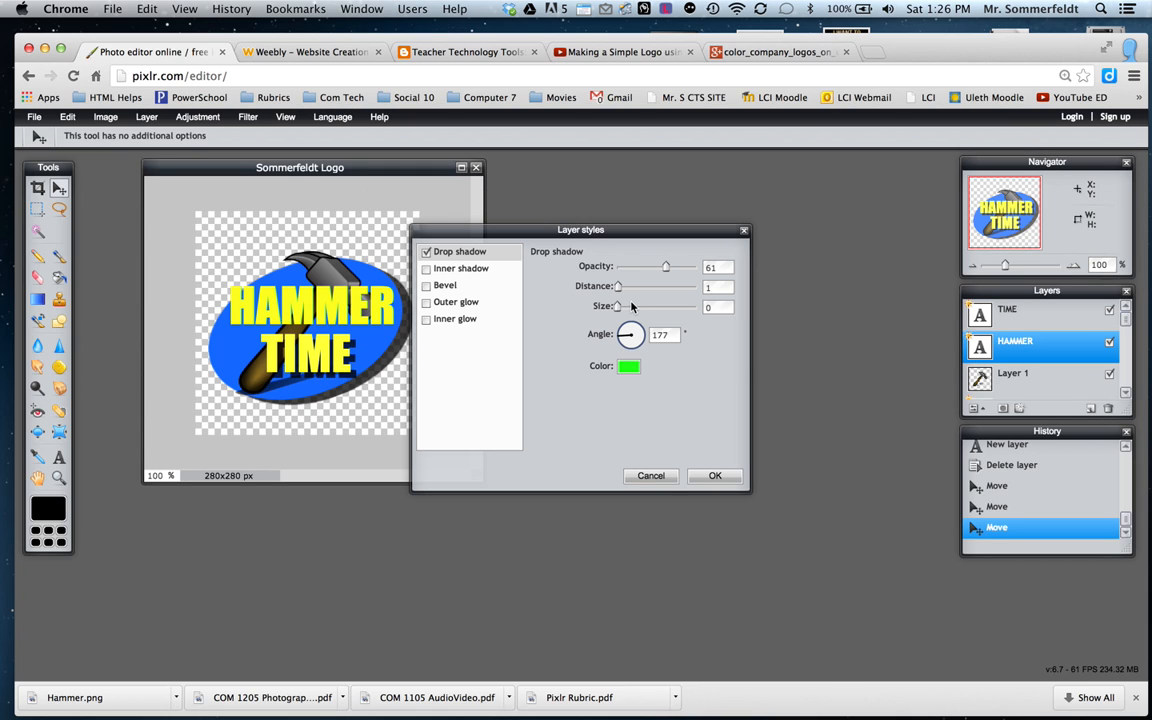
pyautogui.moveTo(617, 287); pyautogui.dragTo(620, 289)
pyautogui.click(711, 477)
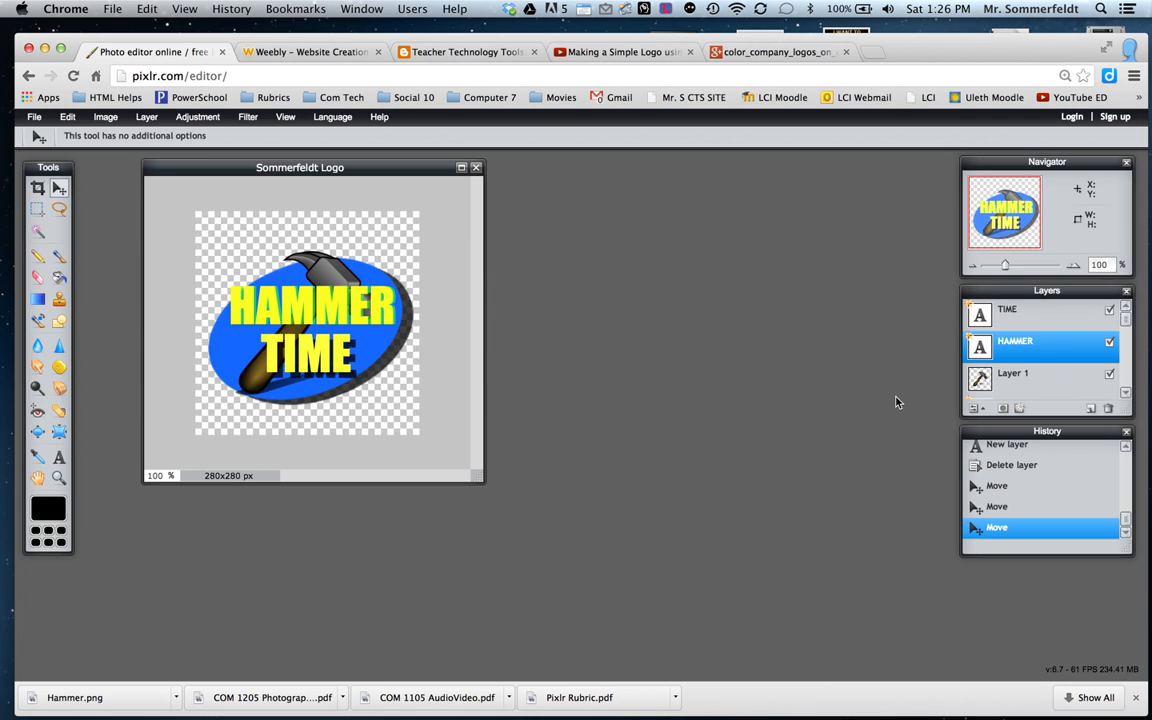
# Open the TIME layer's drop shadow settings and change the shadow colour to a light green
pyautogui.click(1015, 312)
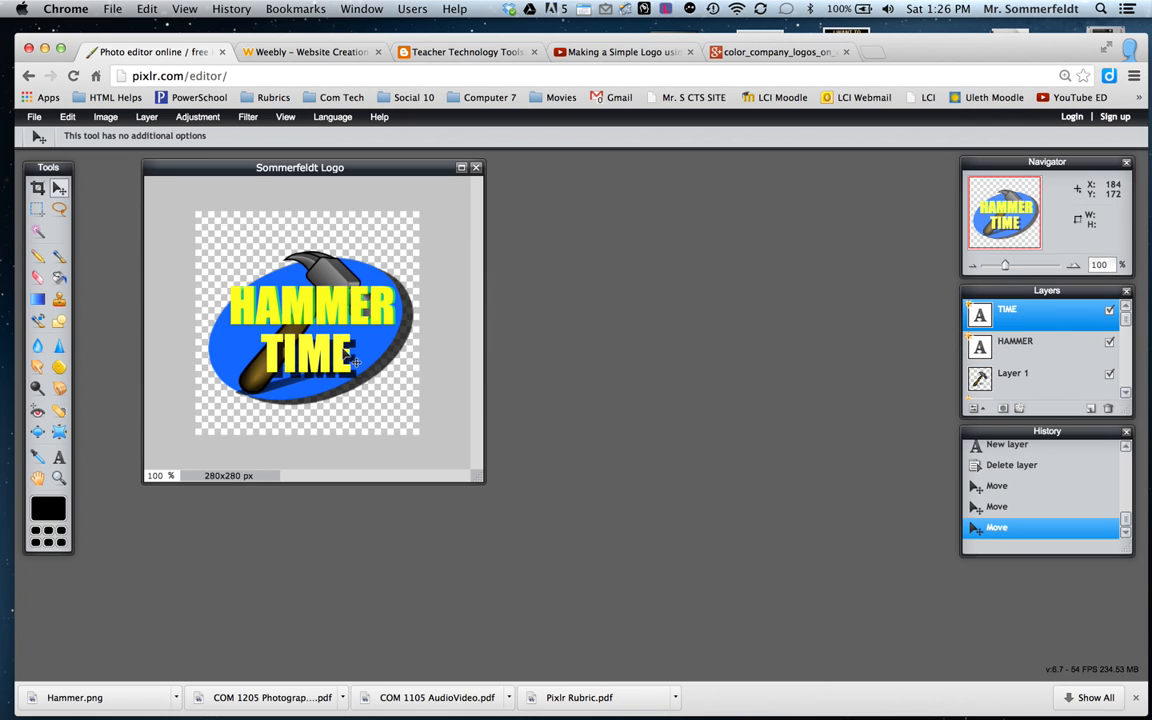
pyautogui.click(1020, 409)
pyautogui.click(471, 254)
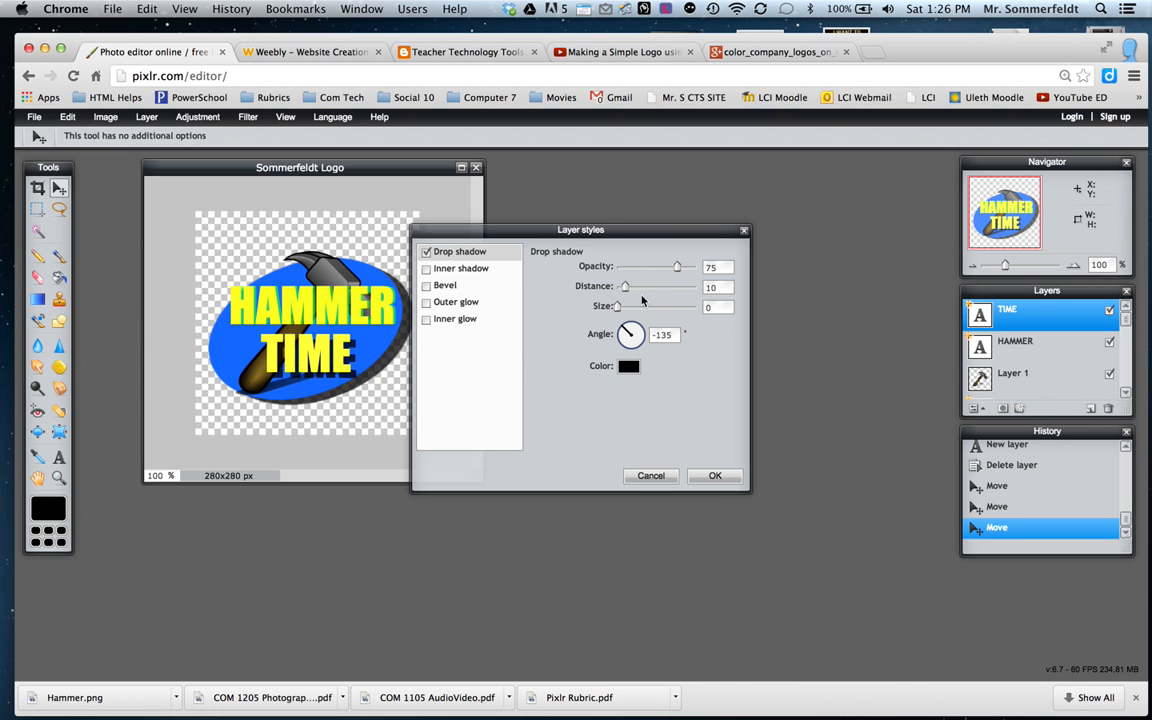
pyautogui.click(628, 366)
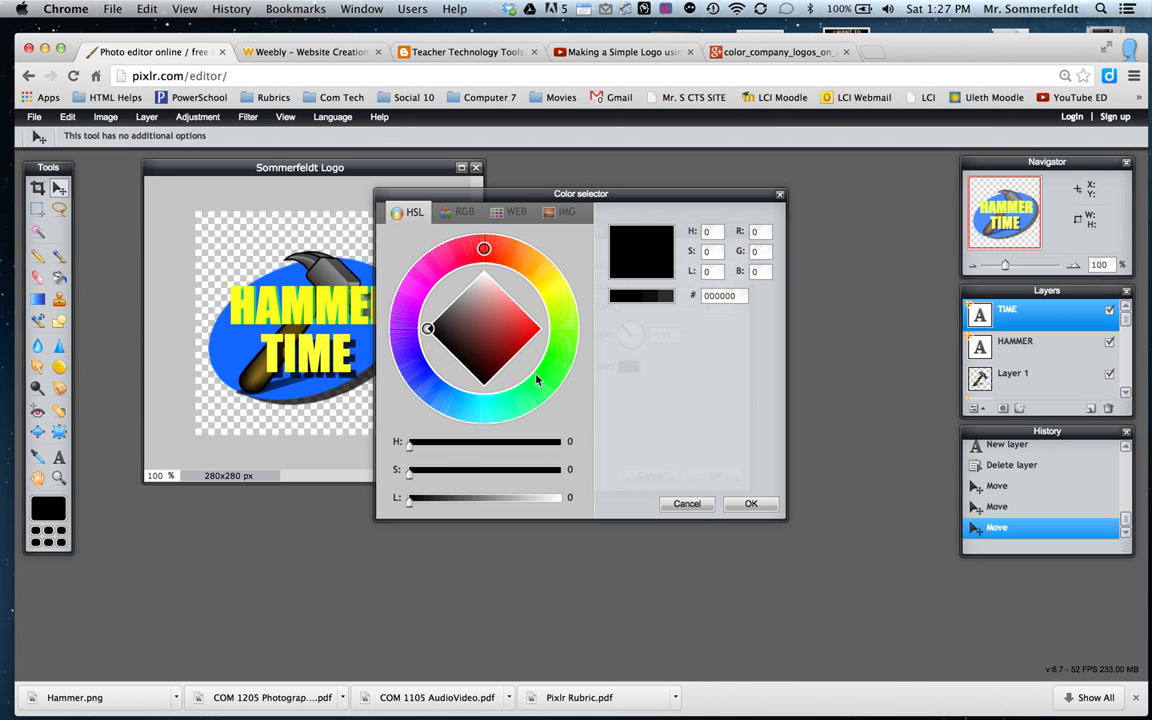
pyautogui.click(540, 376)
pyautogui.click(528, 327)
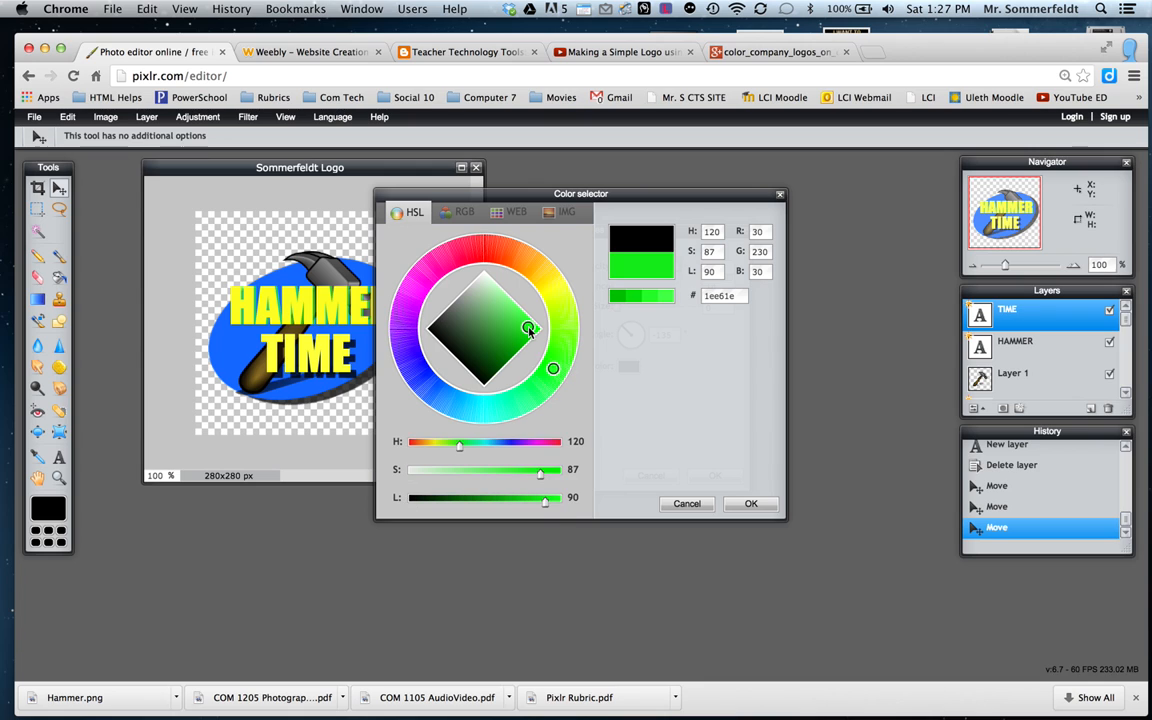
pyautogui.click(665, 296)
pyautogui.click(751, 503)
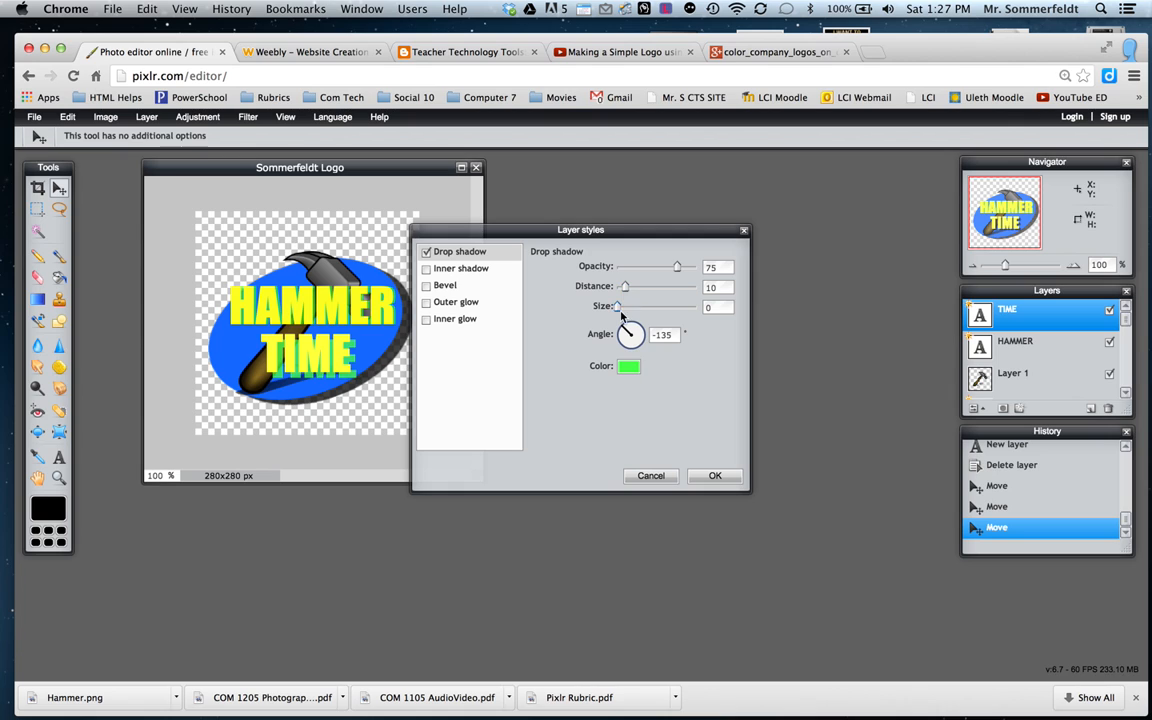
# Set the TIME layer's drop shadow to an angle of 175° and distance 3, and apply the layer style
pyautogui.moveTo(630, 334); pyautogui.dragTo(614, 340)
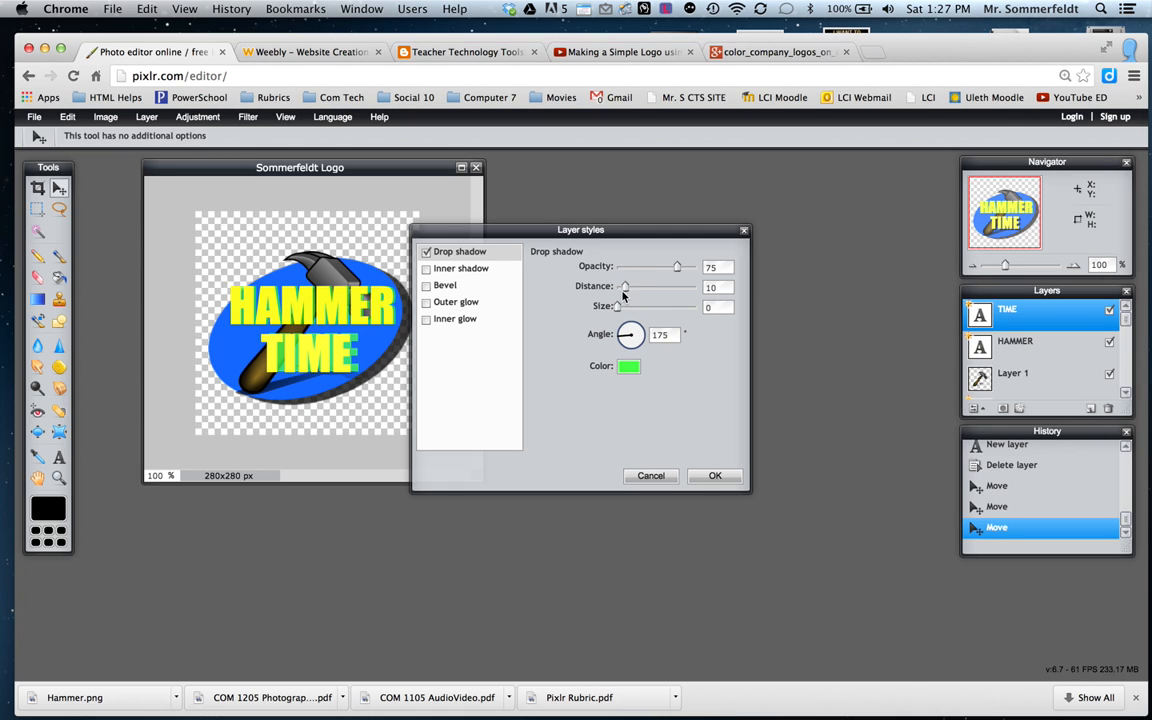
pyautogui.moveTo(625, 292); pyautogui.dragTo(621, 291)
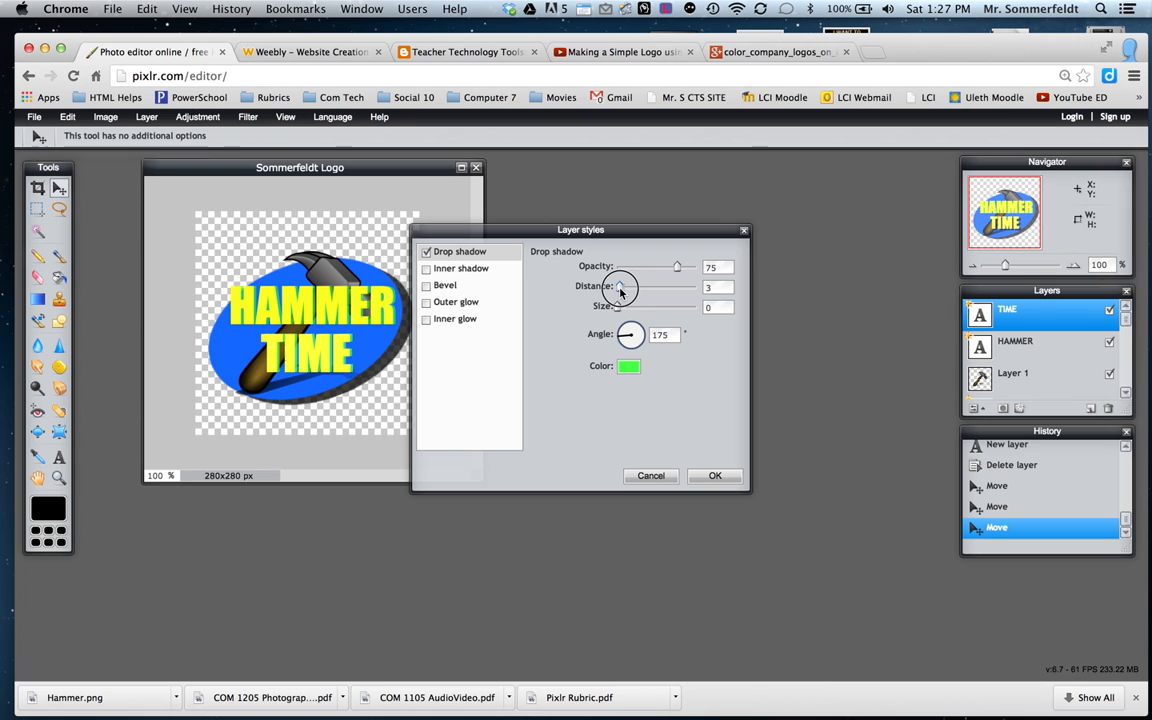
pyautogui.click(715, 475)
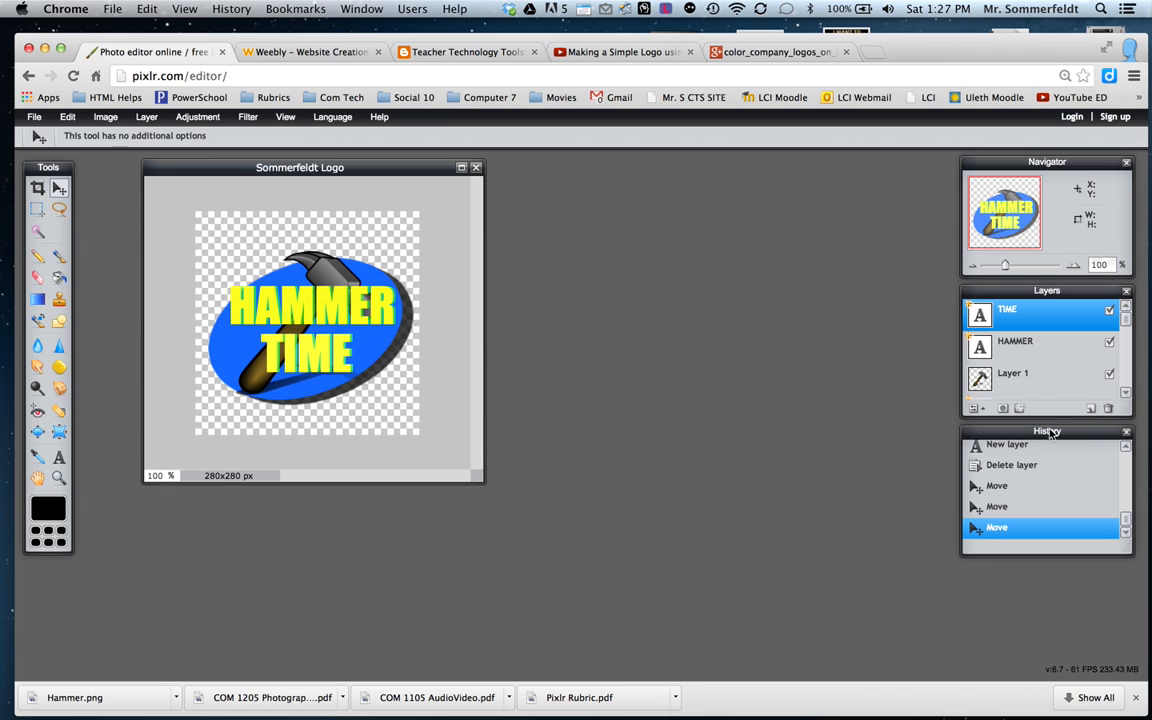
# Try the inner shadow, bevel and glow layer styles on the TIME text, switching each one off again
pyautogui.click(1021, 407)
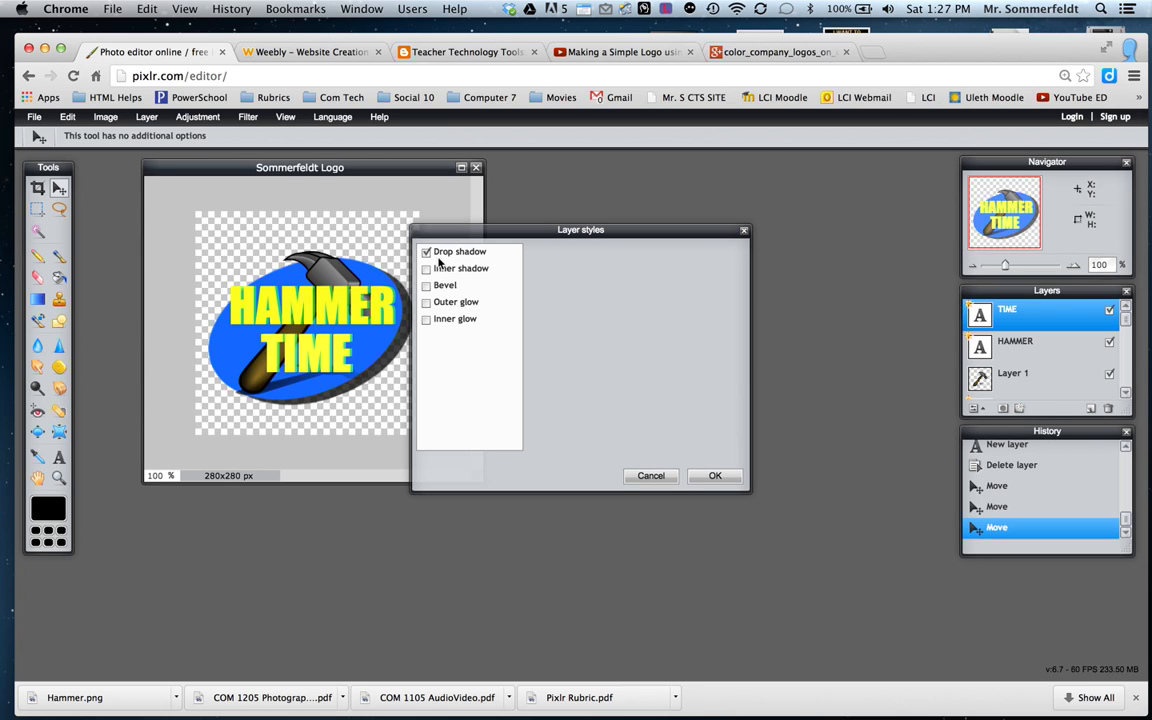
pyautogui.click(426, 268)
pyautogui.click(426, 268)
pyautogui.click(426, 286)
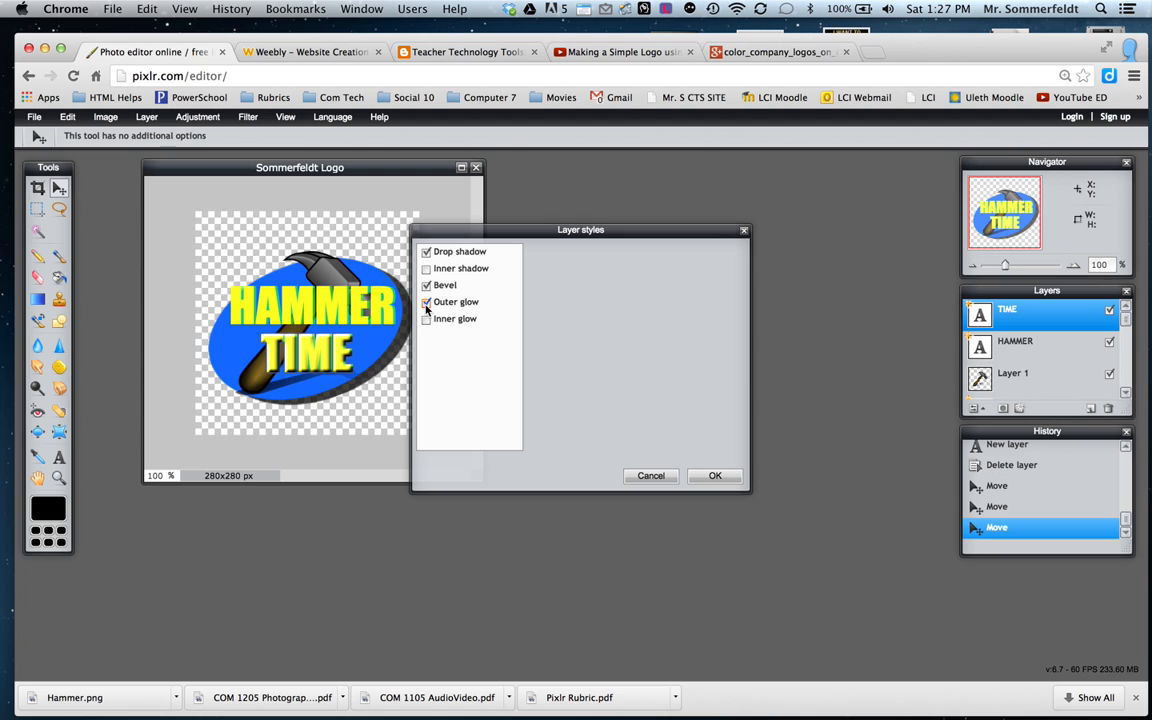
pyautogui.click(426, 286)
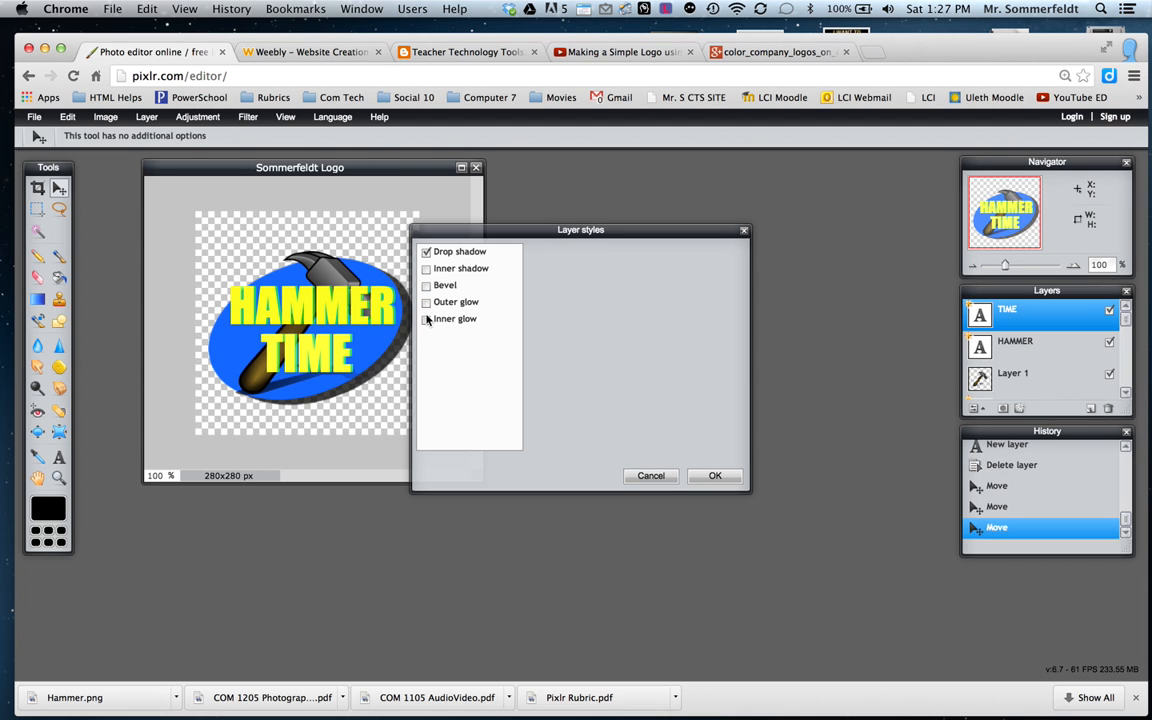
pyautogui.click(426, 319)
pyautogui.click(426, 319)
pyautogui.click(426, 286)
pyautogui.click(426, 286)
# Lower the opacity of the TIME layer's drop shadow slightly and apply the layer style
pyautogui.click(474, 253)
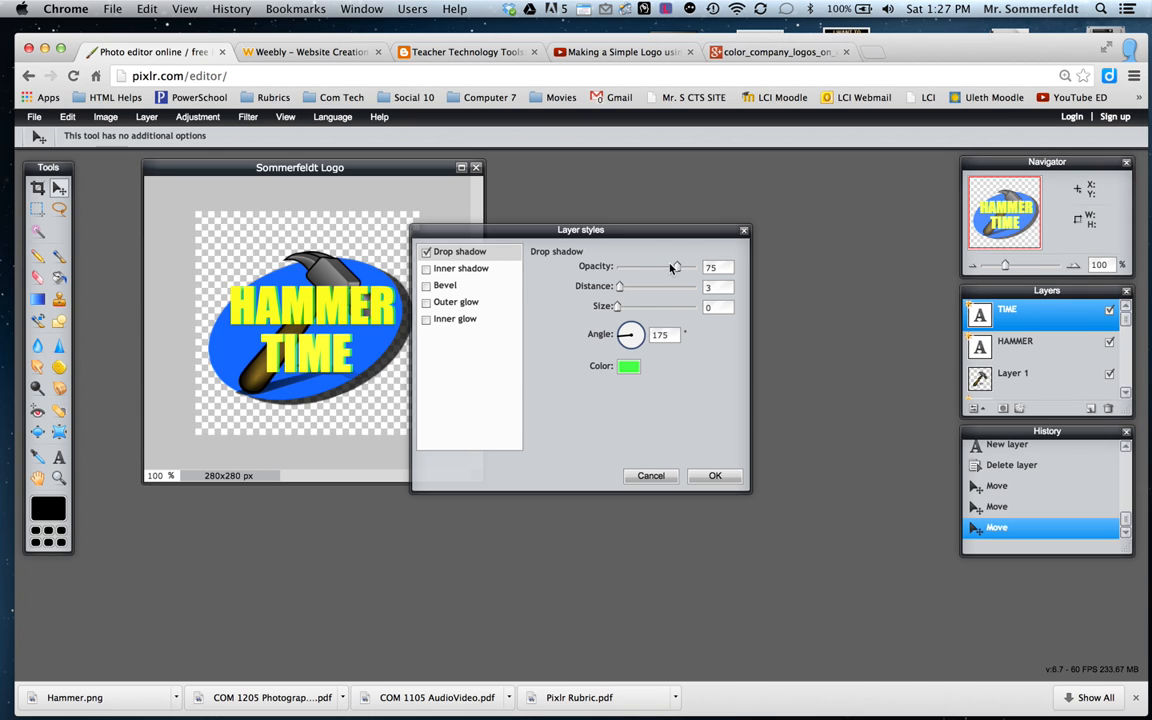
pyautogui.moveTo(676, 272)
pyautogui.mouseDown()
pyautogui.moveTo(692, 272)
pyautogui.moveTo(590, 266)
pyautogui.moveTo(691, 270)
pyautogui.moveTo(666, 274)
pyautogui.mouseUp()
pyautogui.click(715, 477)
pyautogui.click(59, 457)
pyautogui.click(272, 277)
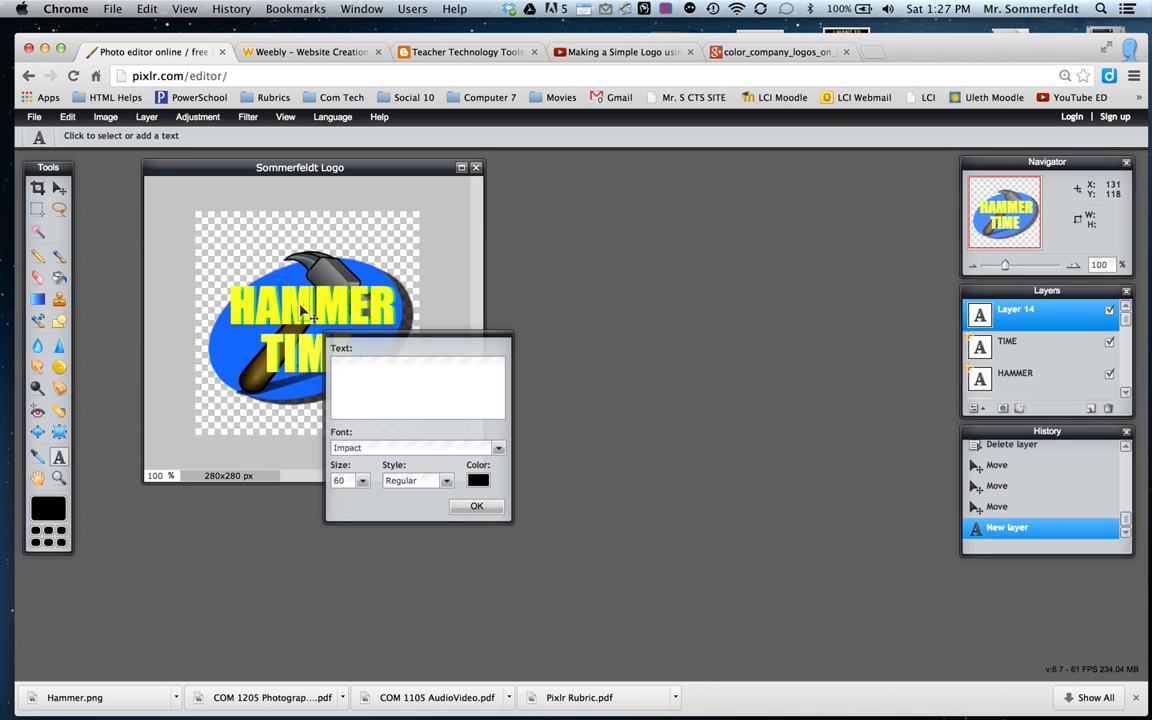
pyautogui.click(478, 507)
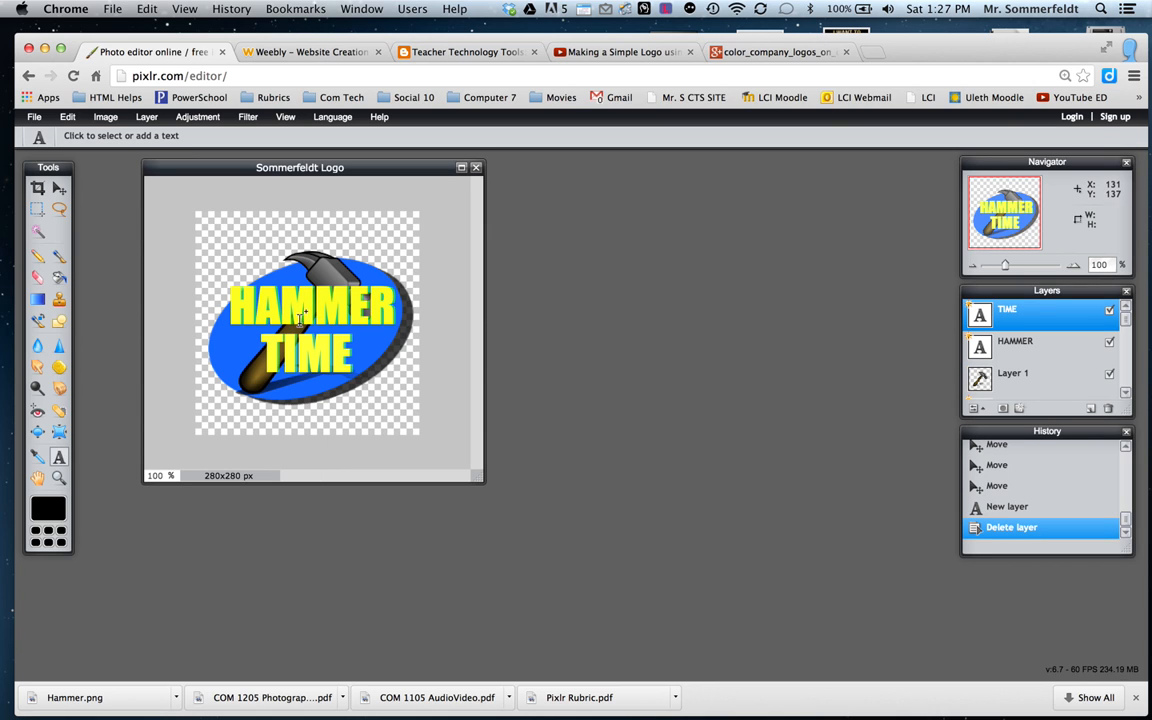
# Reopen the TIME text for editing and change its style to Italic
pyautogui.click(268, 322)
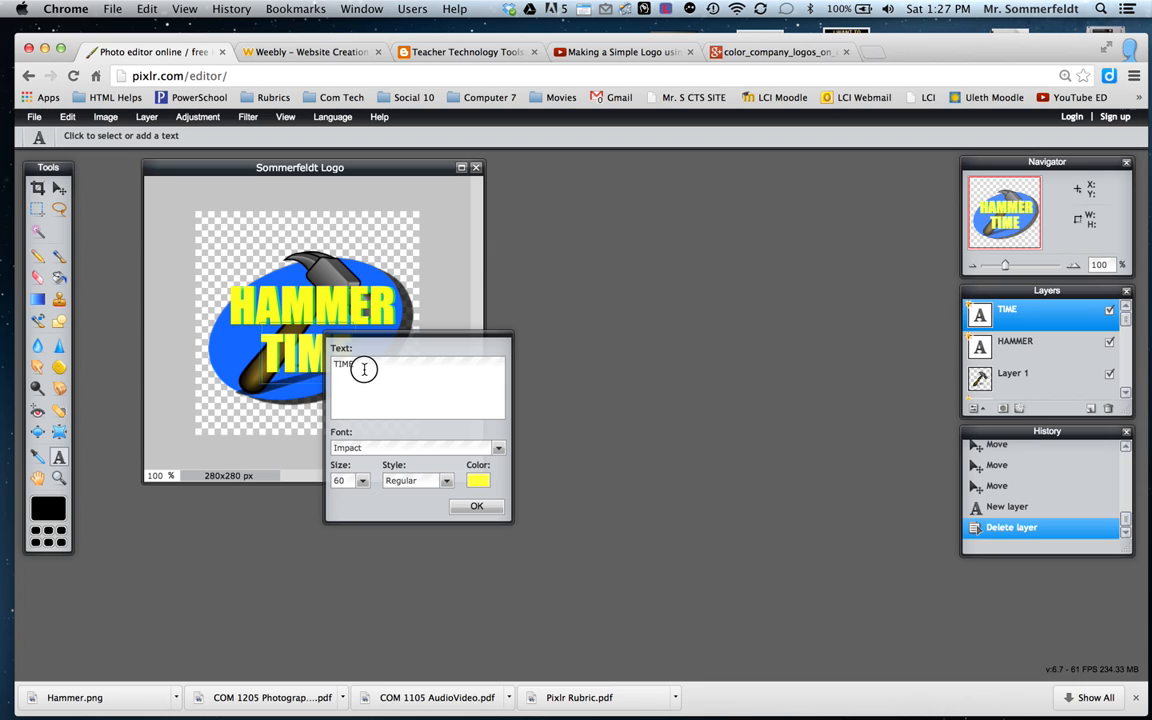
pyautogui.moveTo(358, 367); pyautogui.dragTo(315, 366)
pyautogui.click(447, 481)
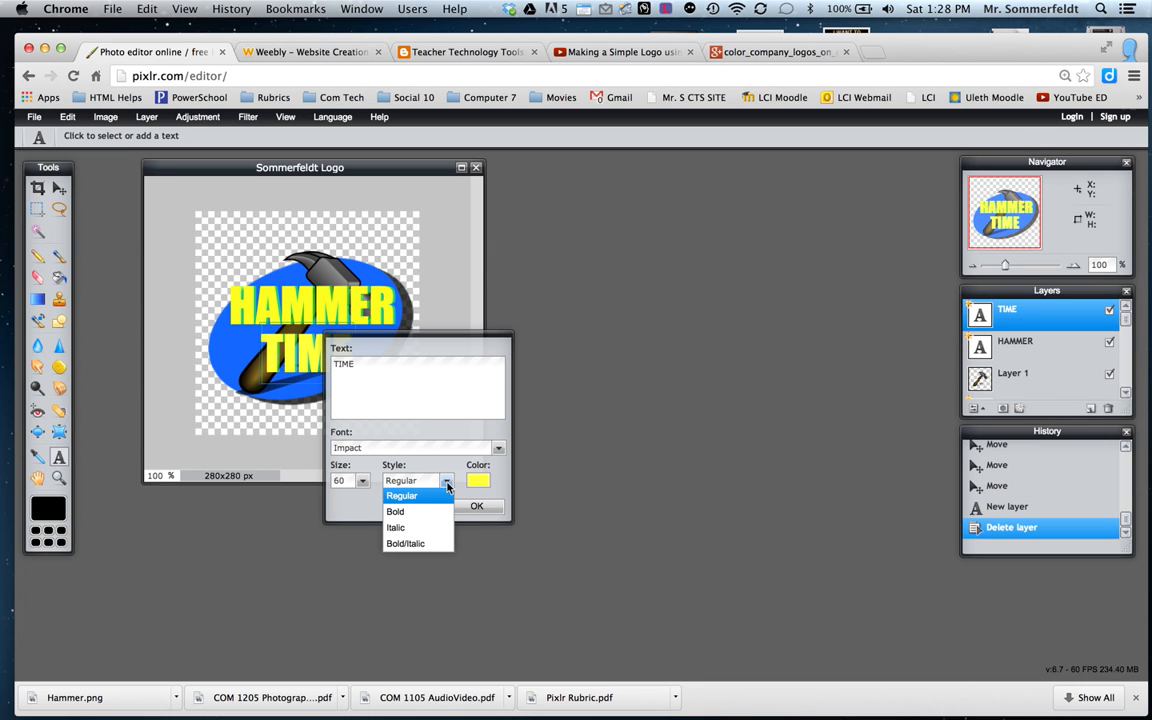
pyautogui.click(400, 522)
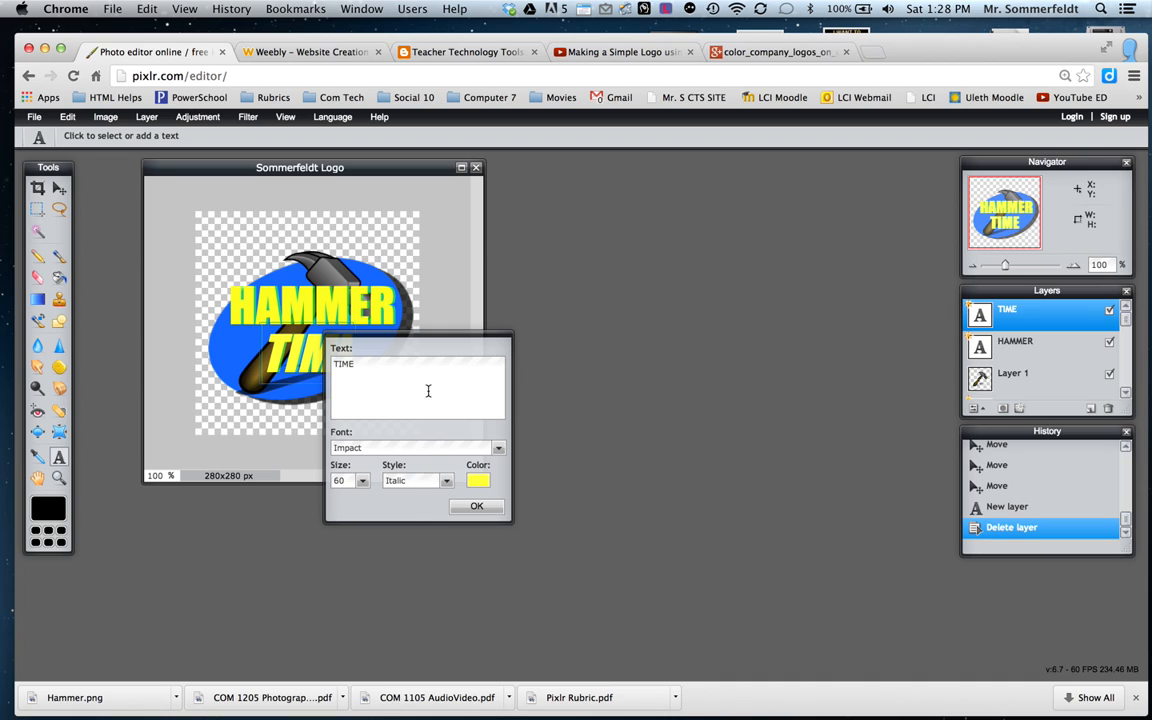
pyautogui.click(447, 481)
pyautogui.click(447, 481)
pyautogui.click(476, 506)
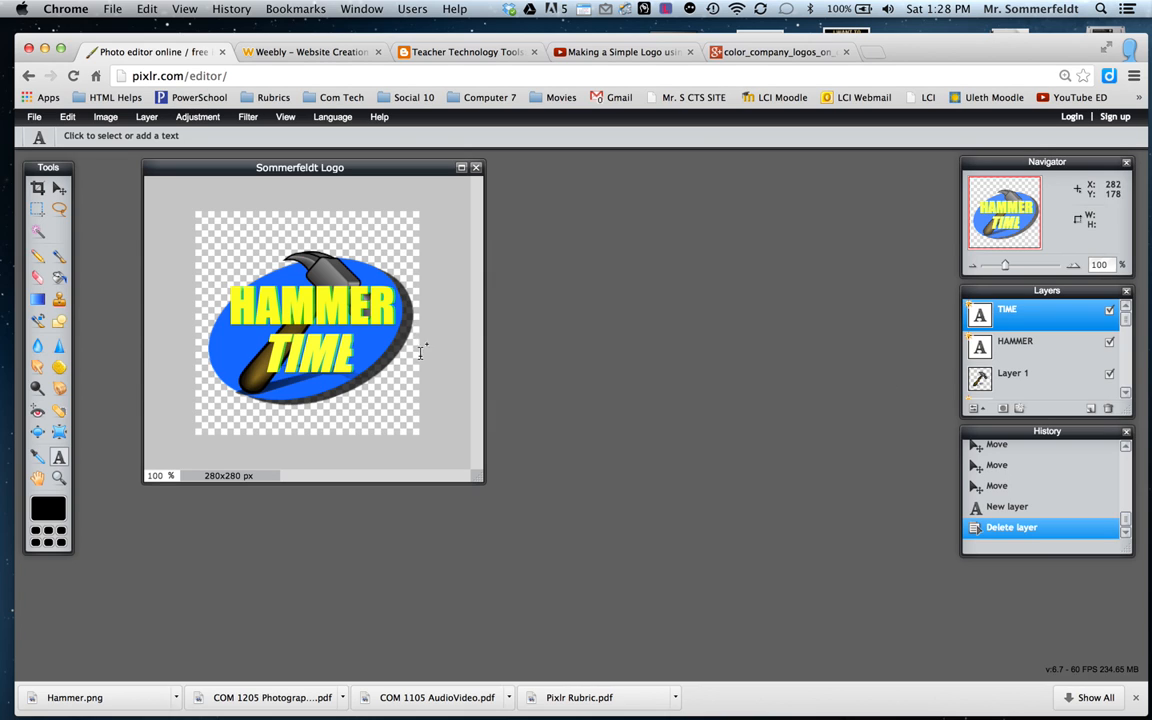
# Move the TIME text slightly to the left beneath HAMMER
pyautogui.click(60, 207)
pyautogui.click(59, 188)
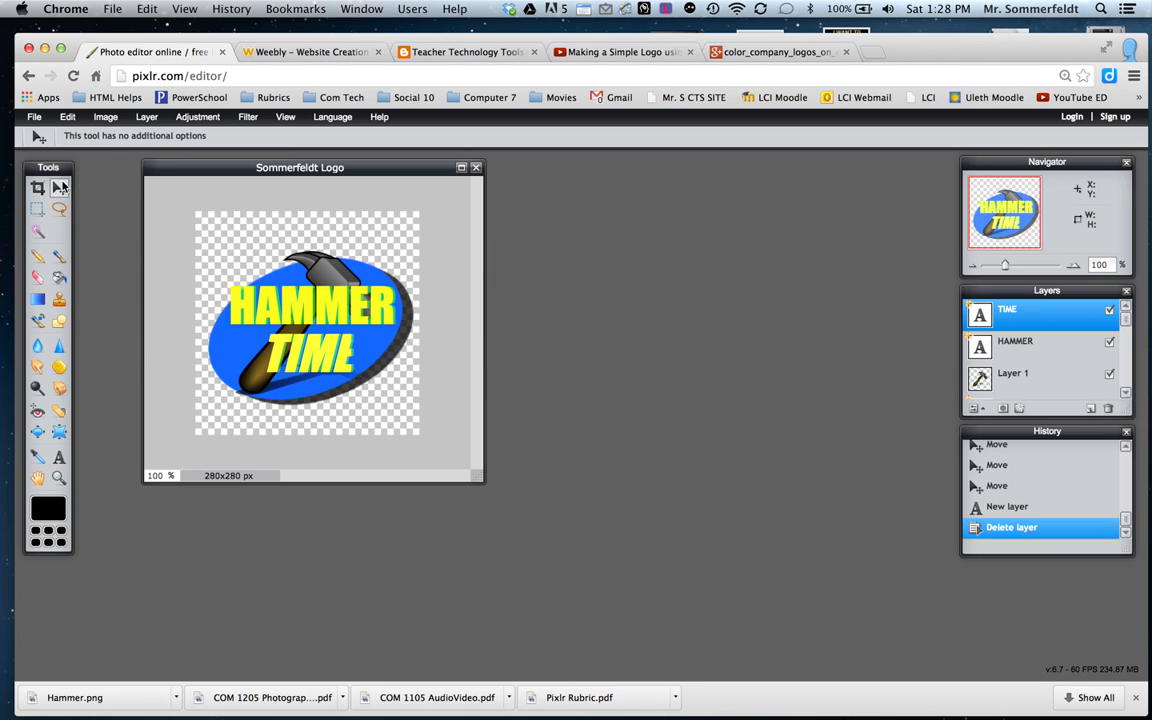
pyautogui.moveTo(309, 345); pyautogui.dragTo(304, 345)
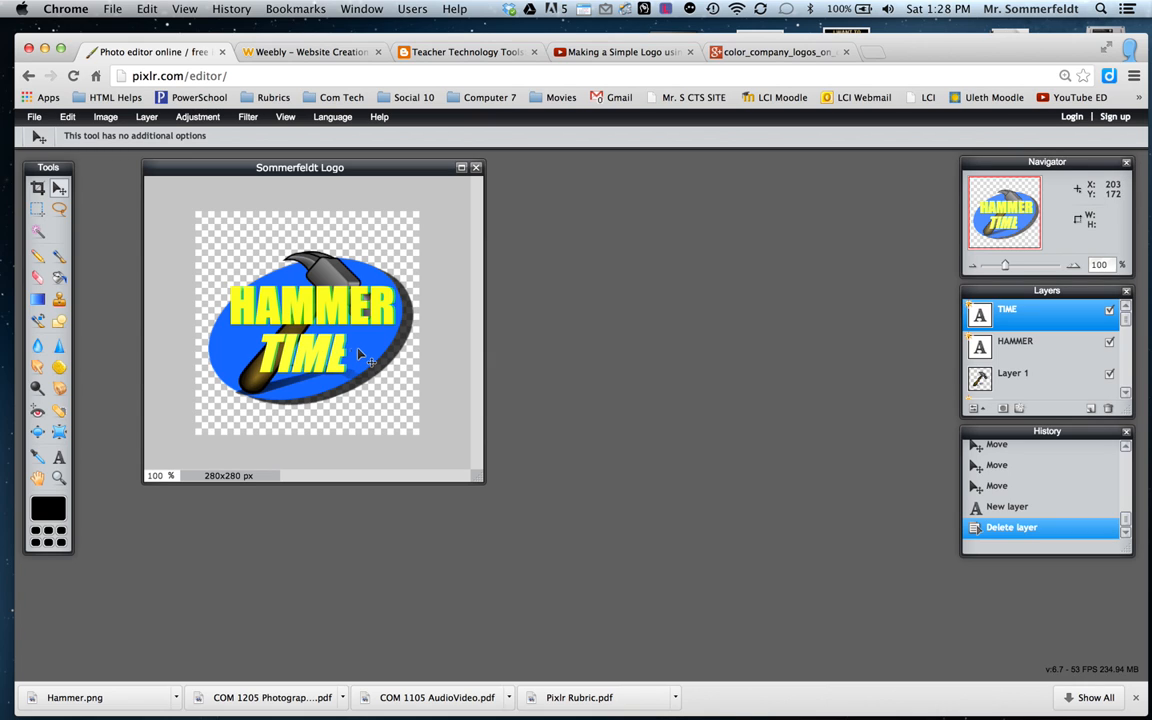
# Set the TIME text style back to Regular and apply the text changes
pyautogui.click(59, 458)
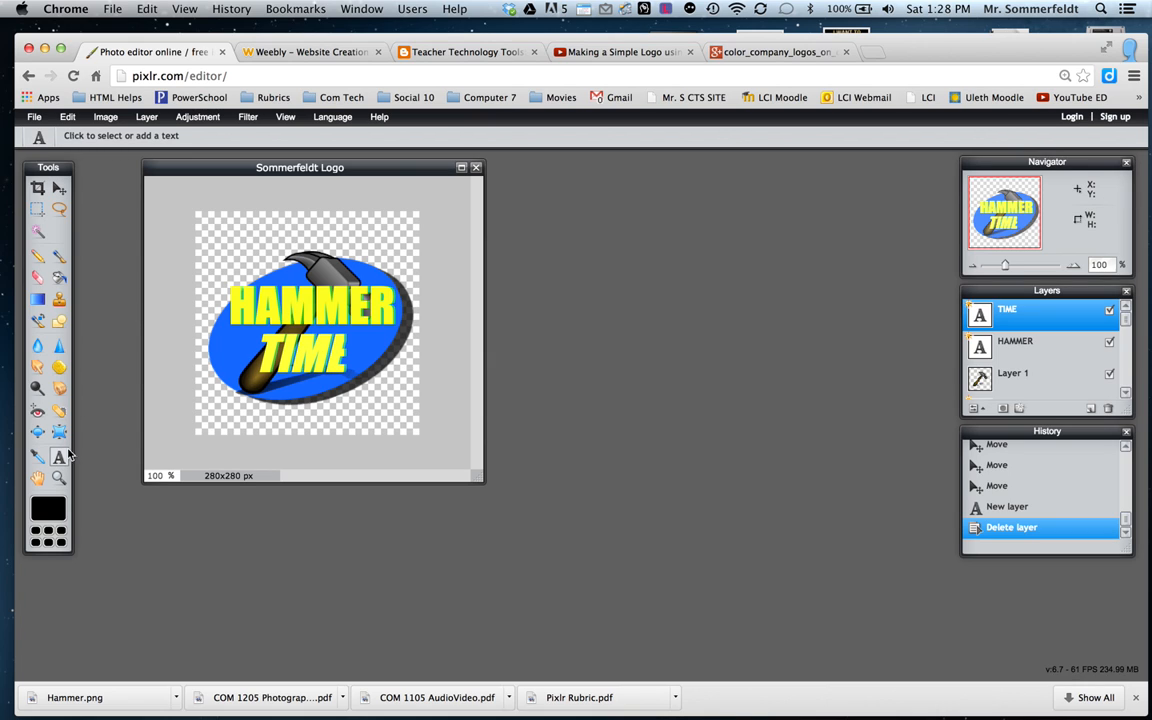
pyautogui.click(320, 360)
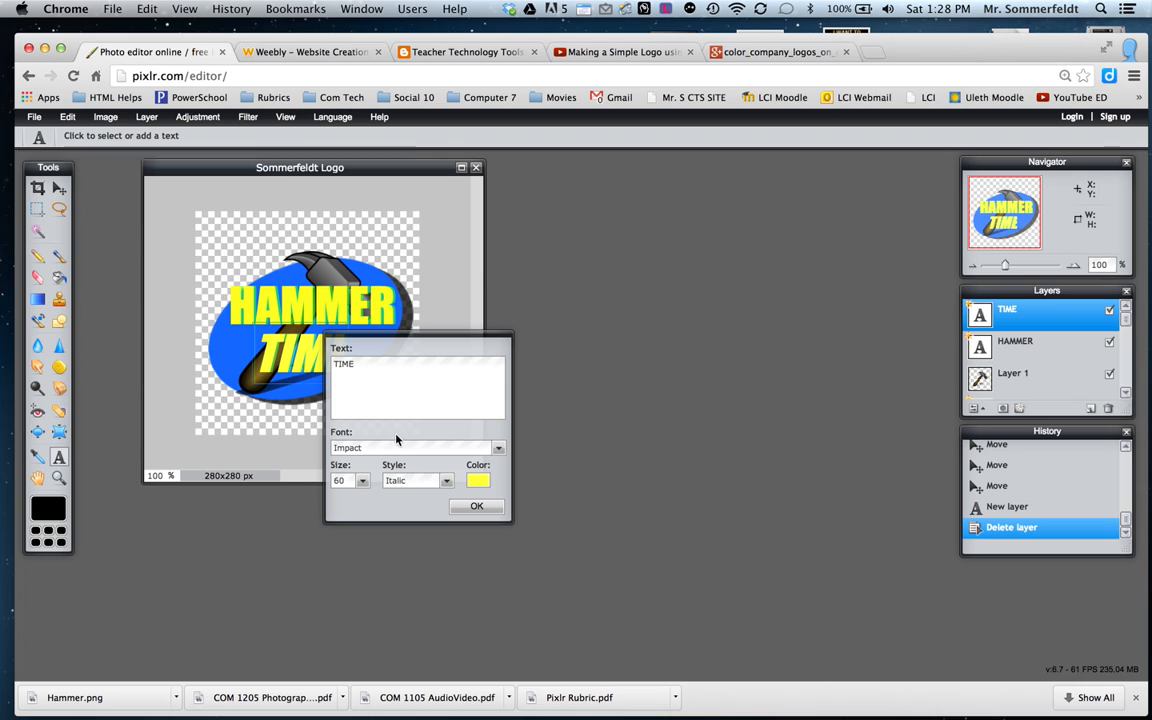
pyautogui.click(447, 481)
pyautogui.click(435, 496)
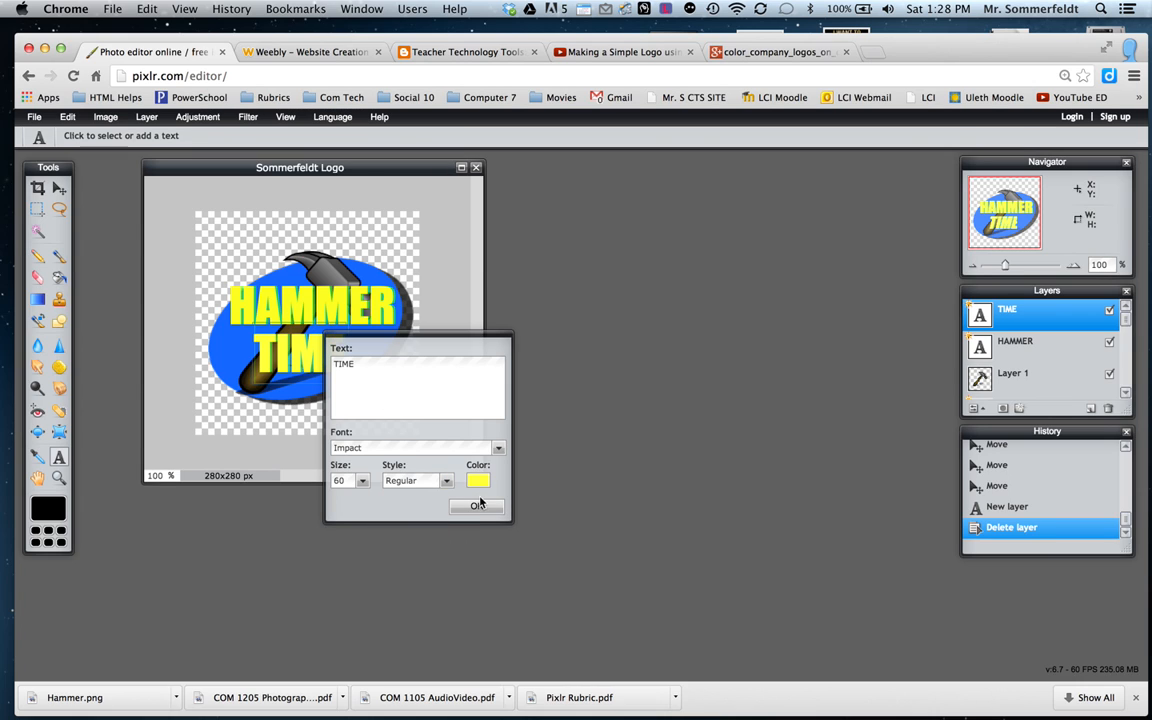
pyautogui.click(478, 509)
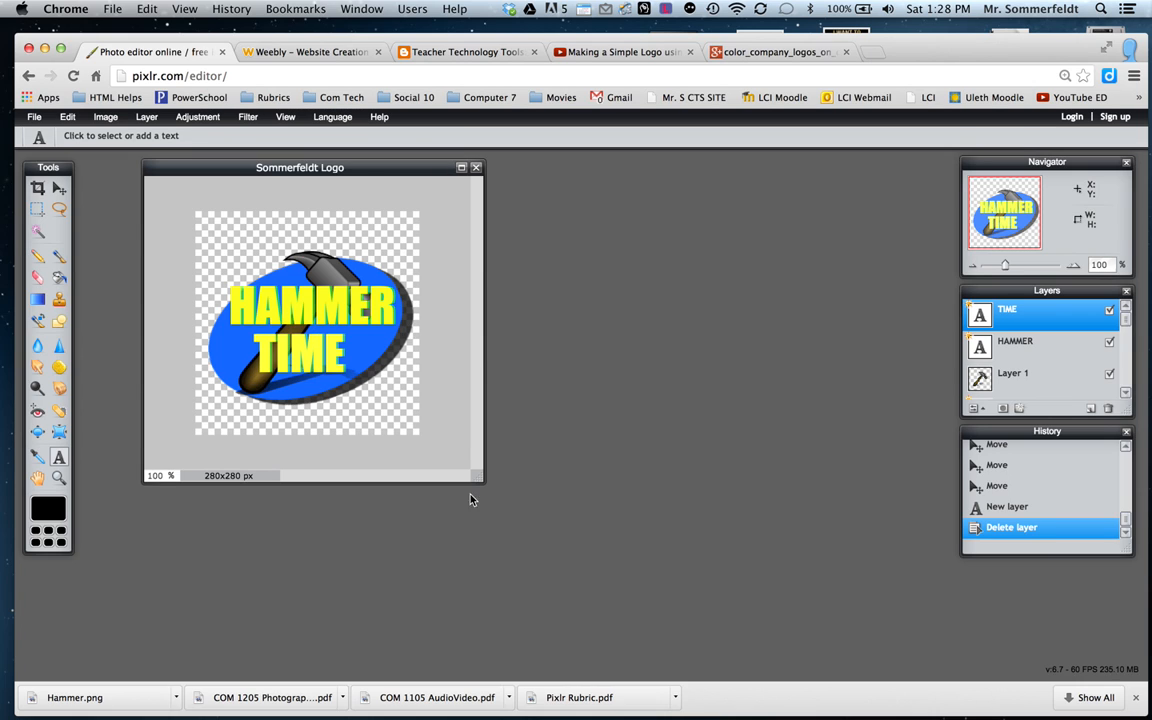
# Save the logo to the computer in PXD (Layered Pixlr image) format, replacing the existing file in the pixlr folder
pyautogui.click(35, 118)
pyautogui.click(40, 199)
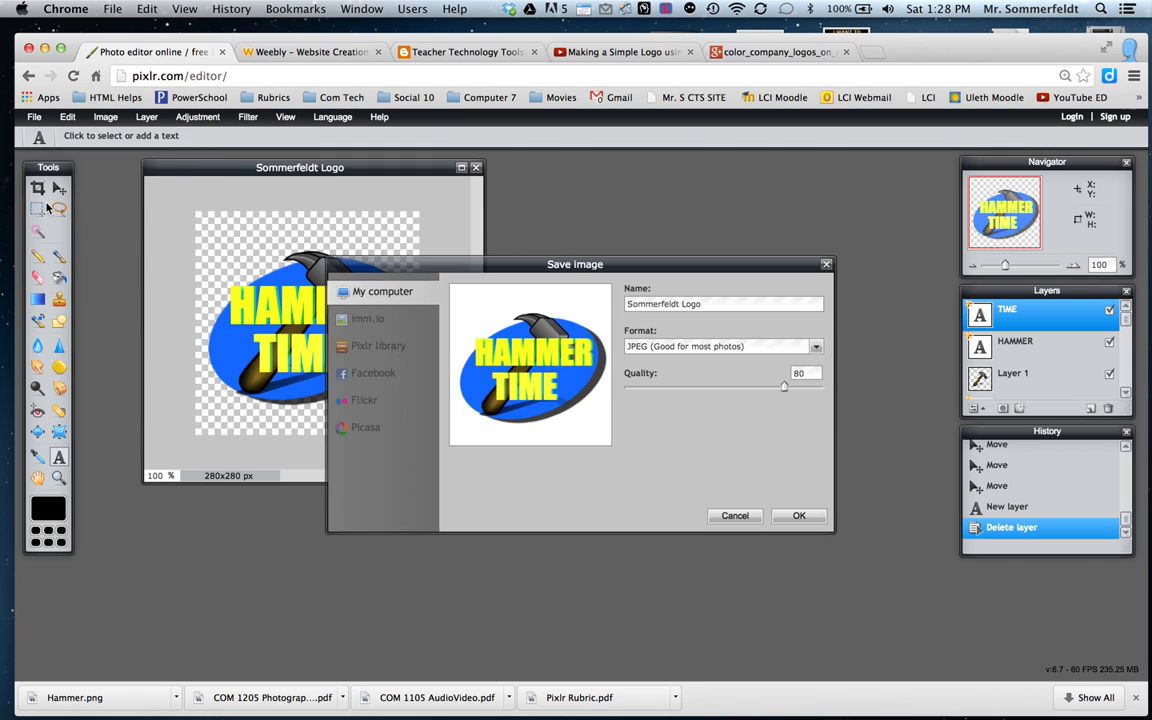
pyautogui.click(816, 347)
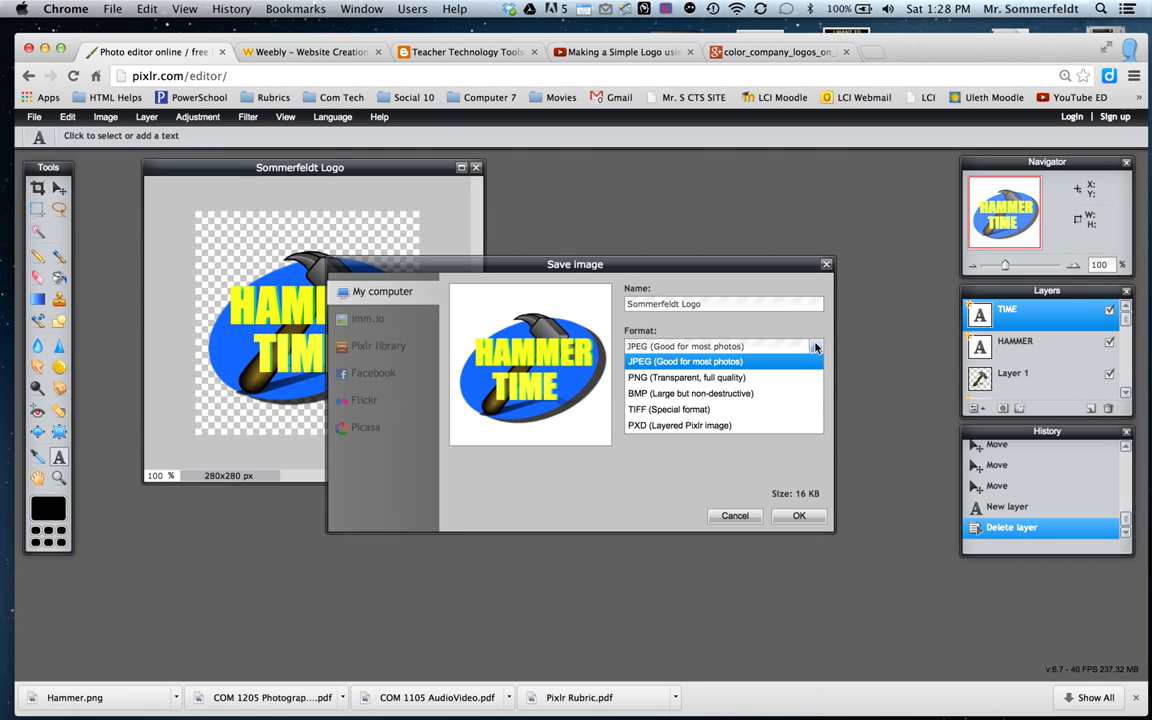
pyautogui.click(745, 427)
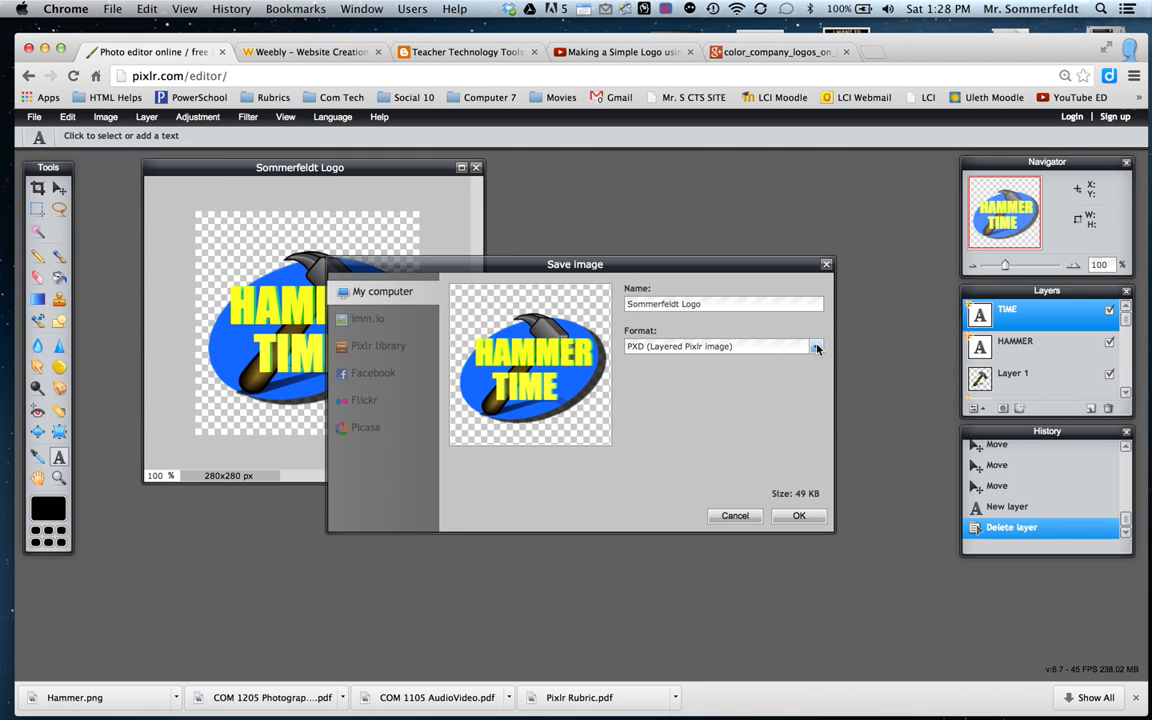
pyautogui.click(816, 347)
pyautogui.click(816, 347)
pyautogui.click(795, 516)
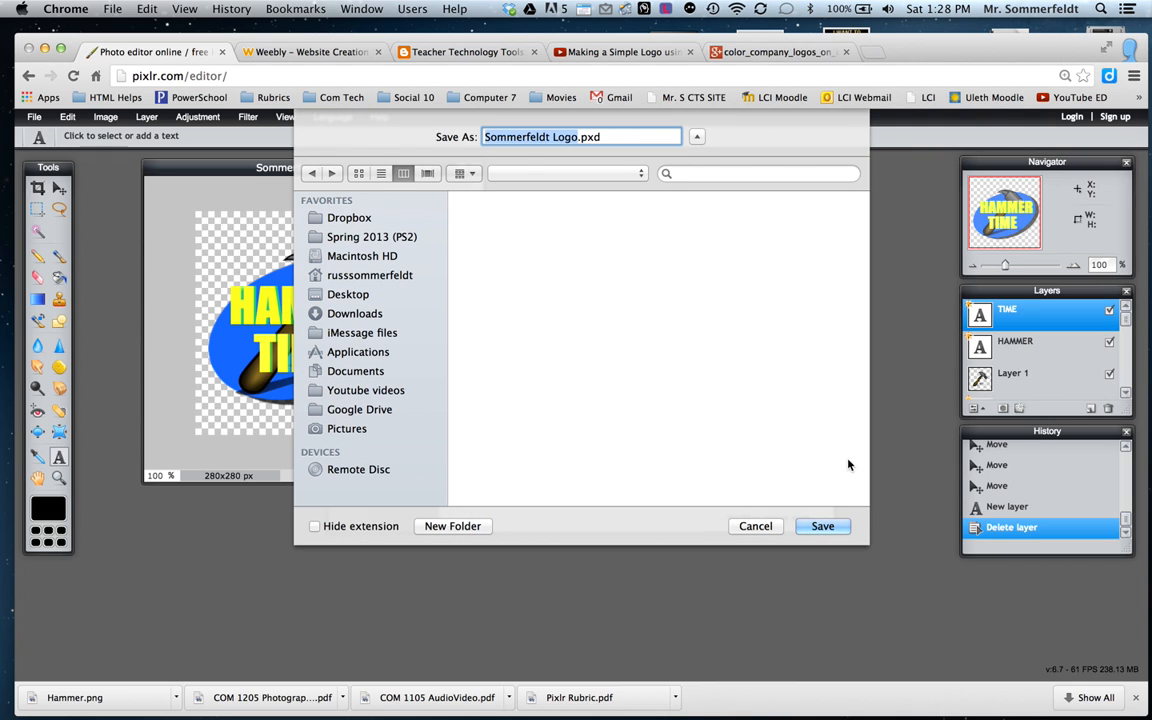
pyautogui.click(822, 526)
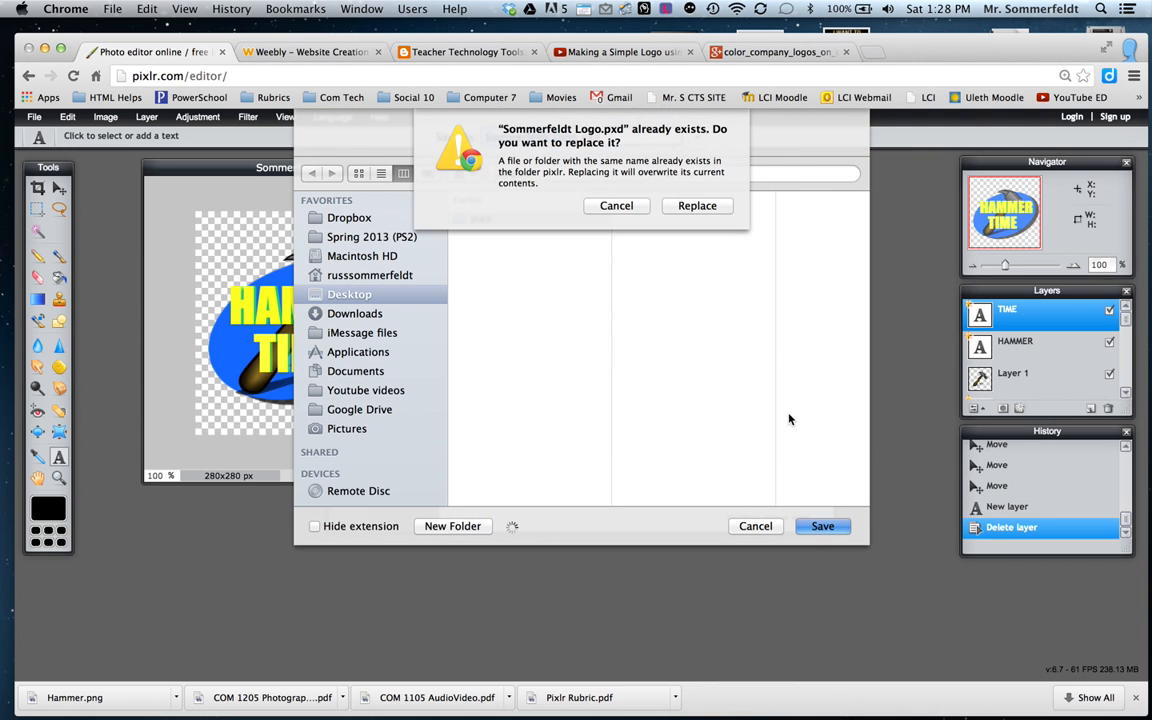
pyautogui.click(695, 207)
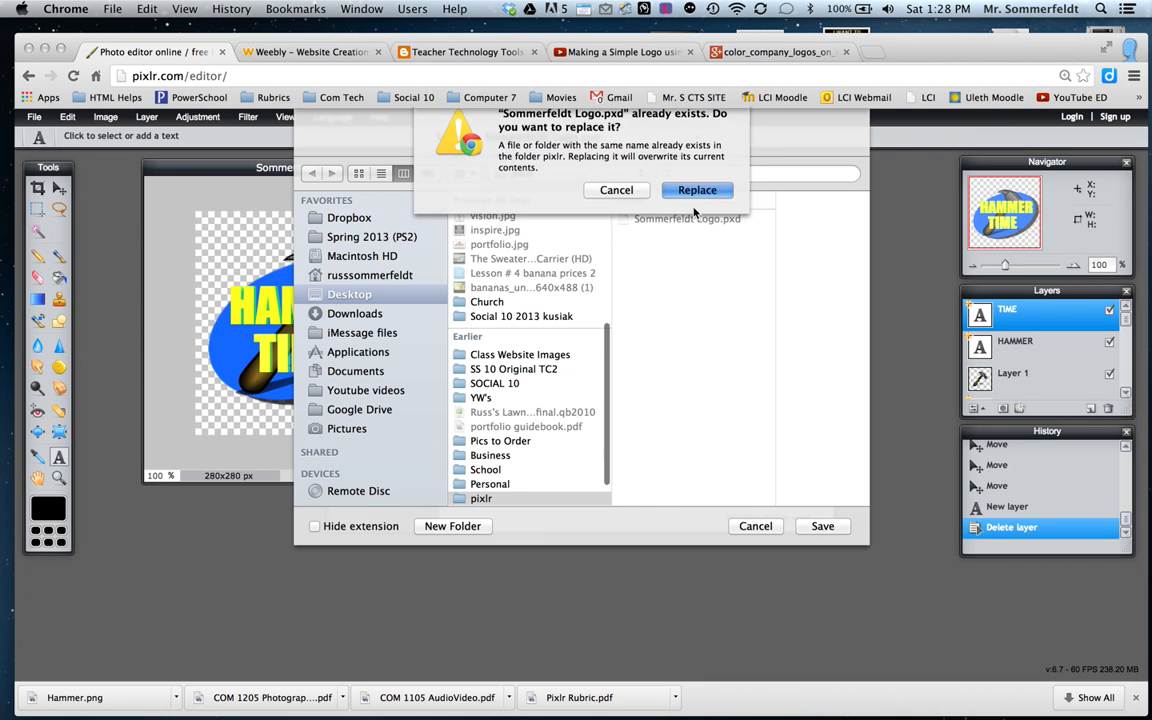